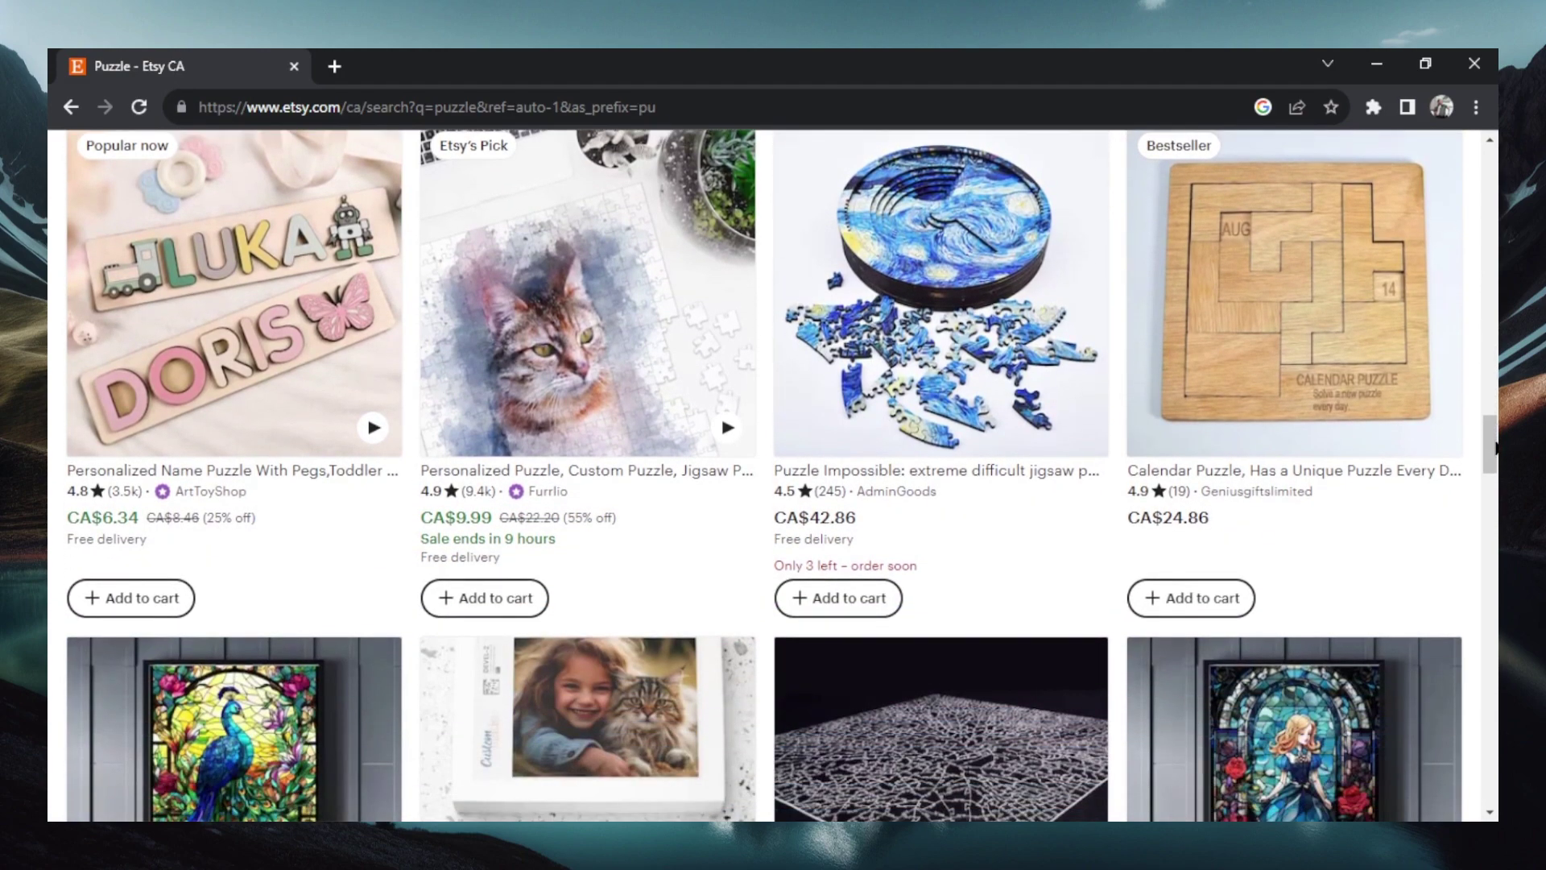
Scroll down and back up through the Etsy 'puzzle' search results for design ideas.
left_click_drag(1490, 448, 1492, 503)
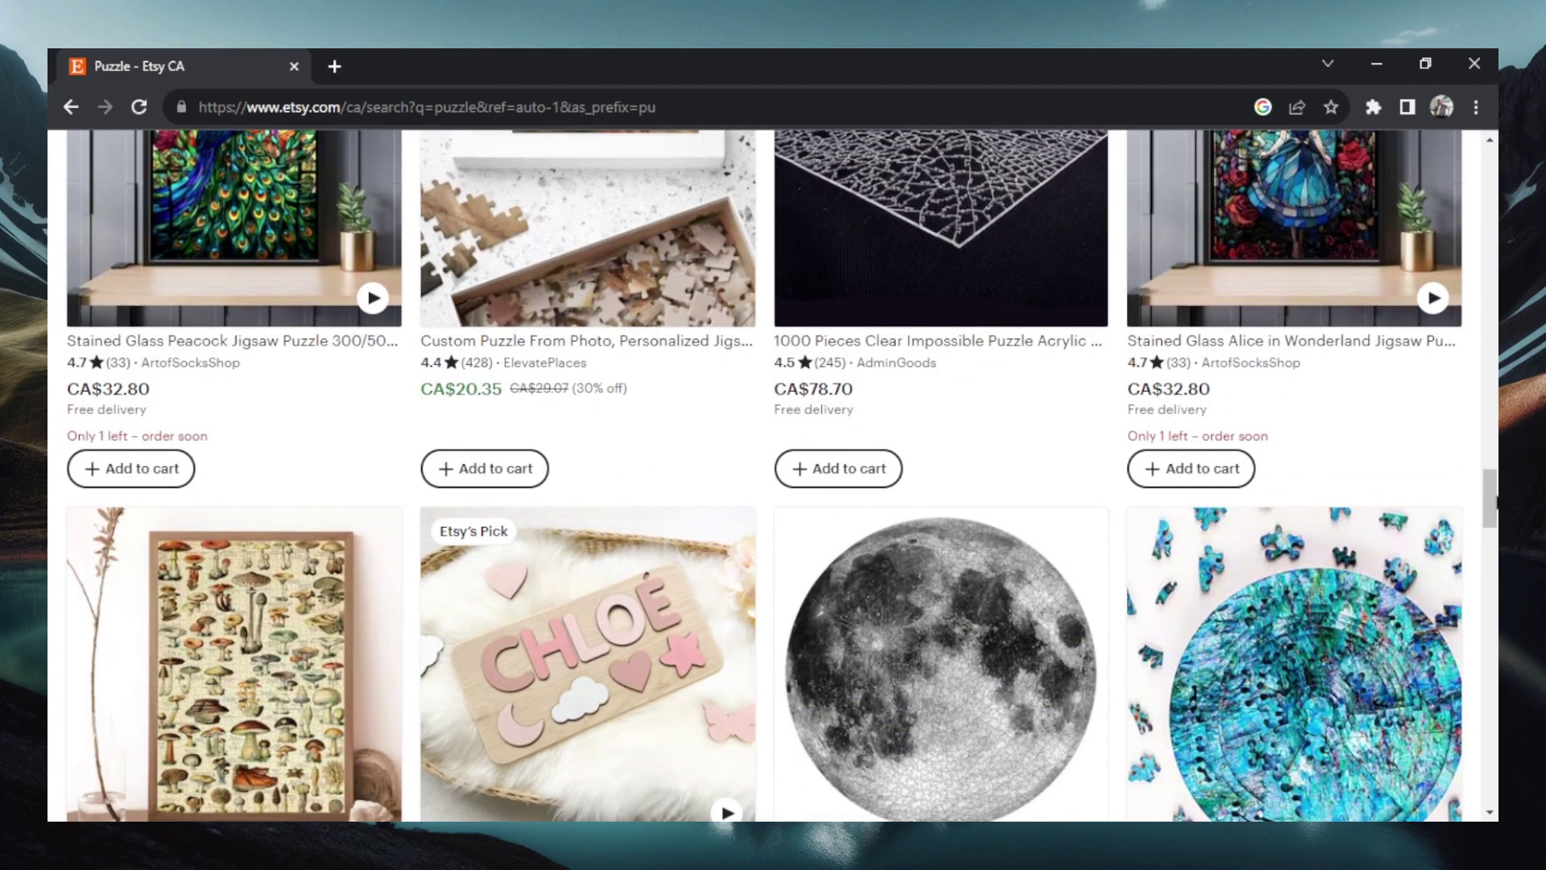
left_click_drag(1494, 501, 1494, 524)
scroll(1313, 503, "down", 2)
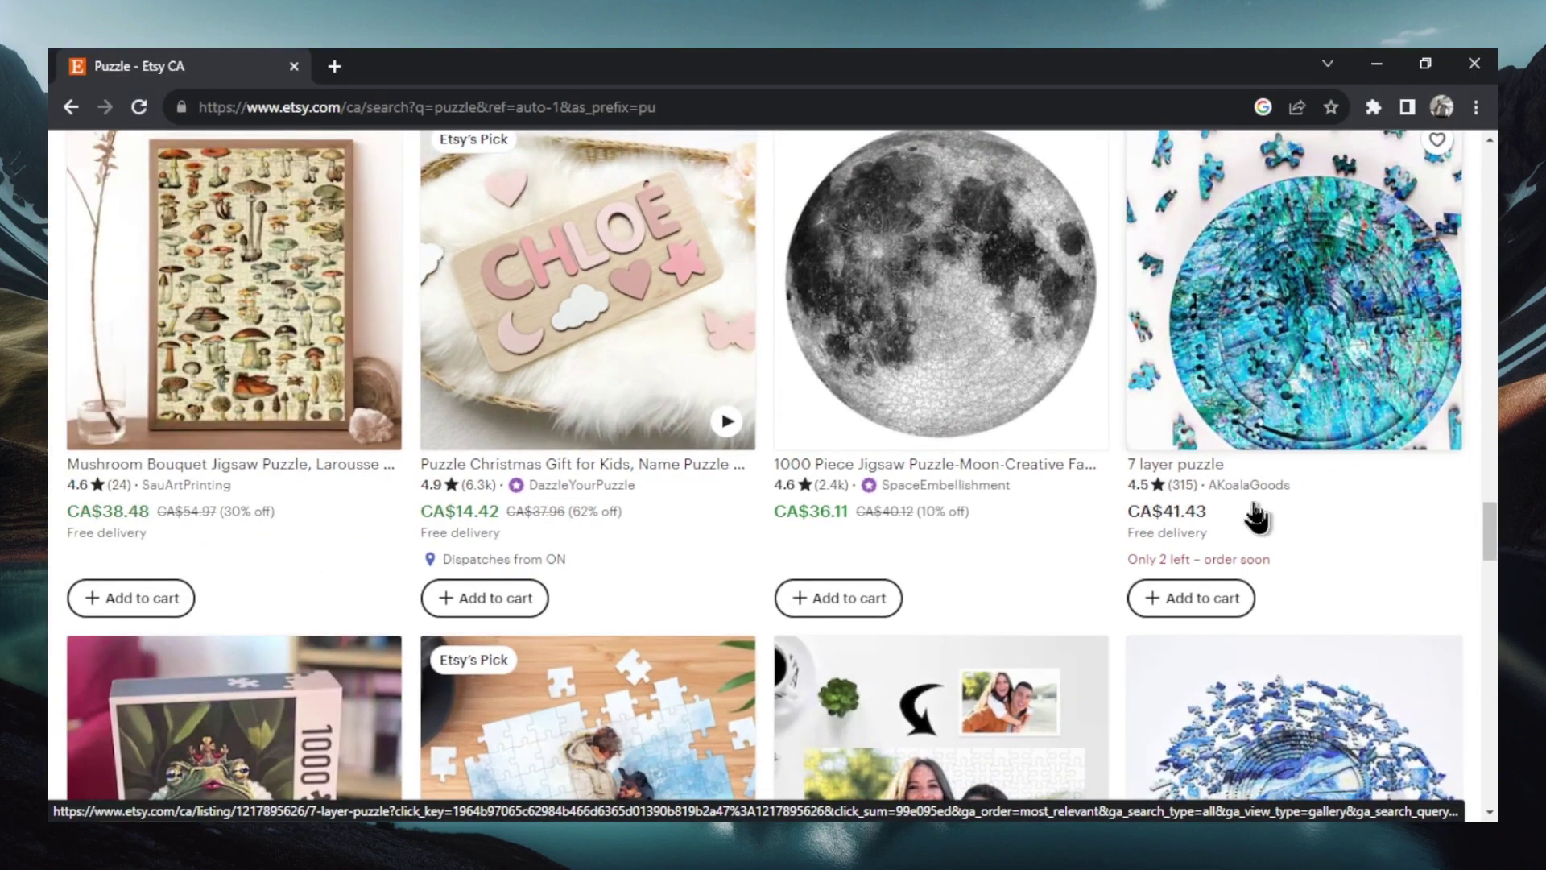
scroll(1267, 529, "down", 6)
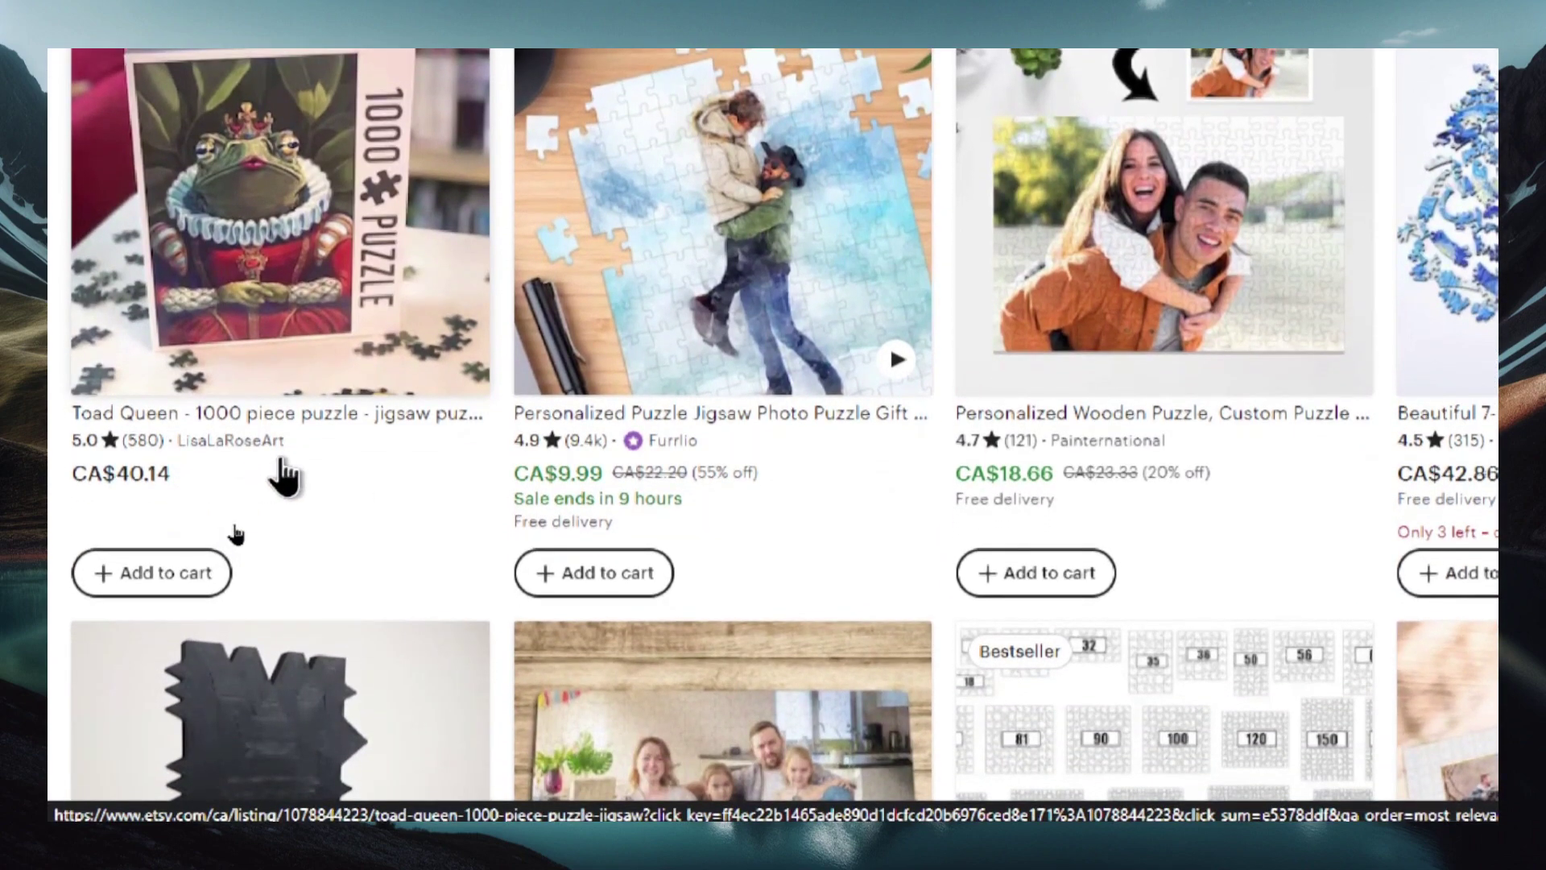
scroll(1492, 431, "down", 5)
scroll(1492, 431, "up", 8)
scroll(773, 475, "up", 7)
scroll(773, 475, "up", 5)
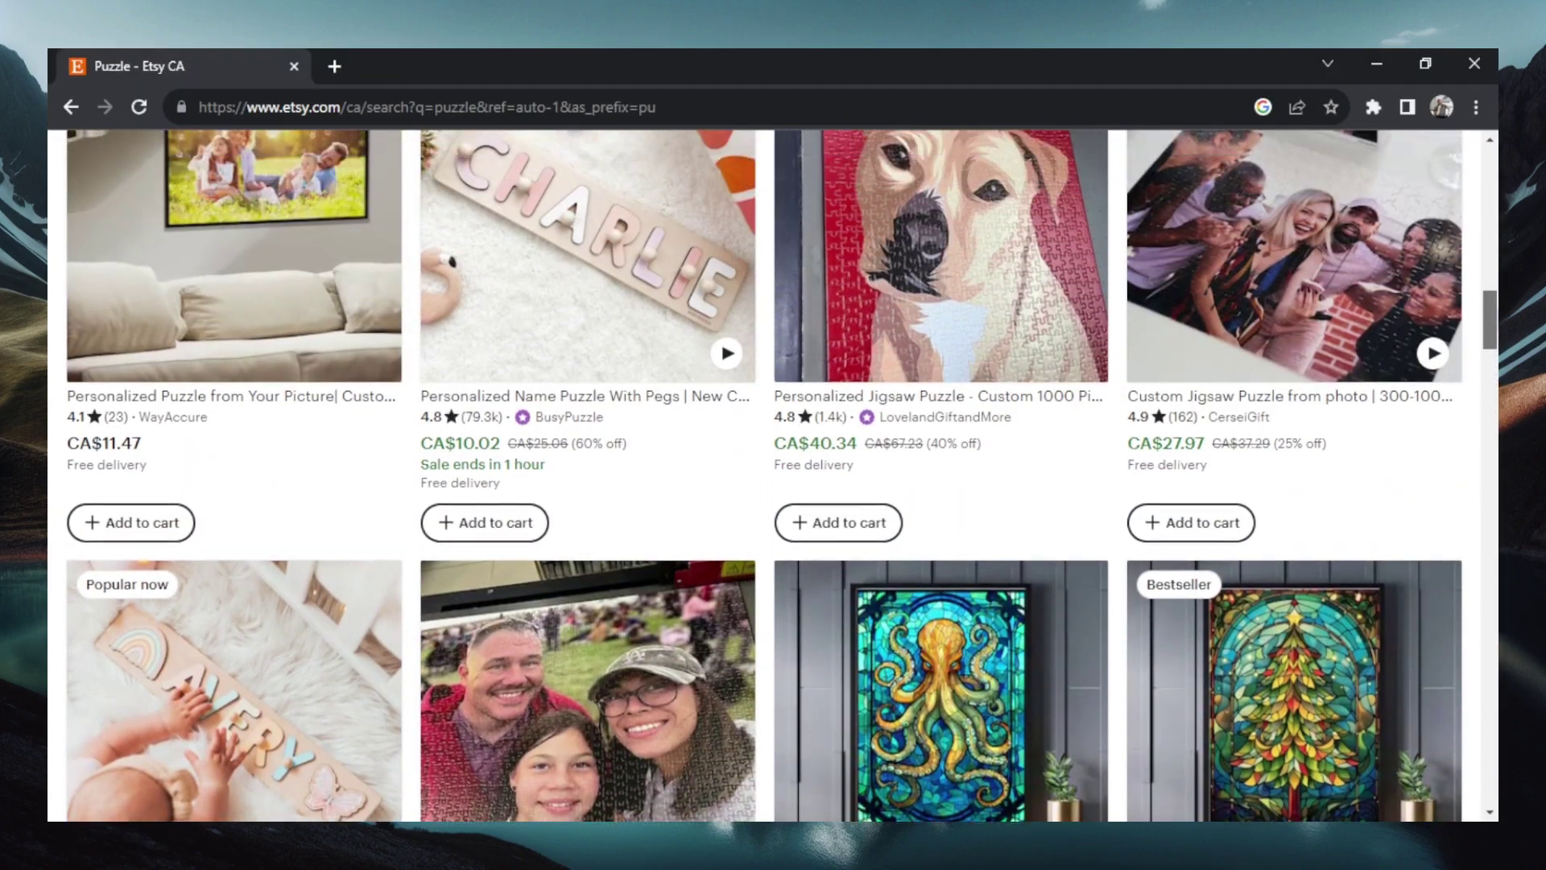
scroll(773, 475, "up", 7)
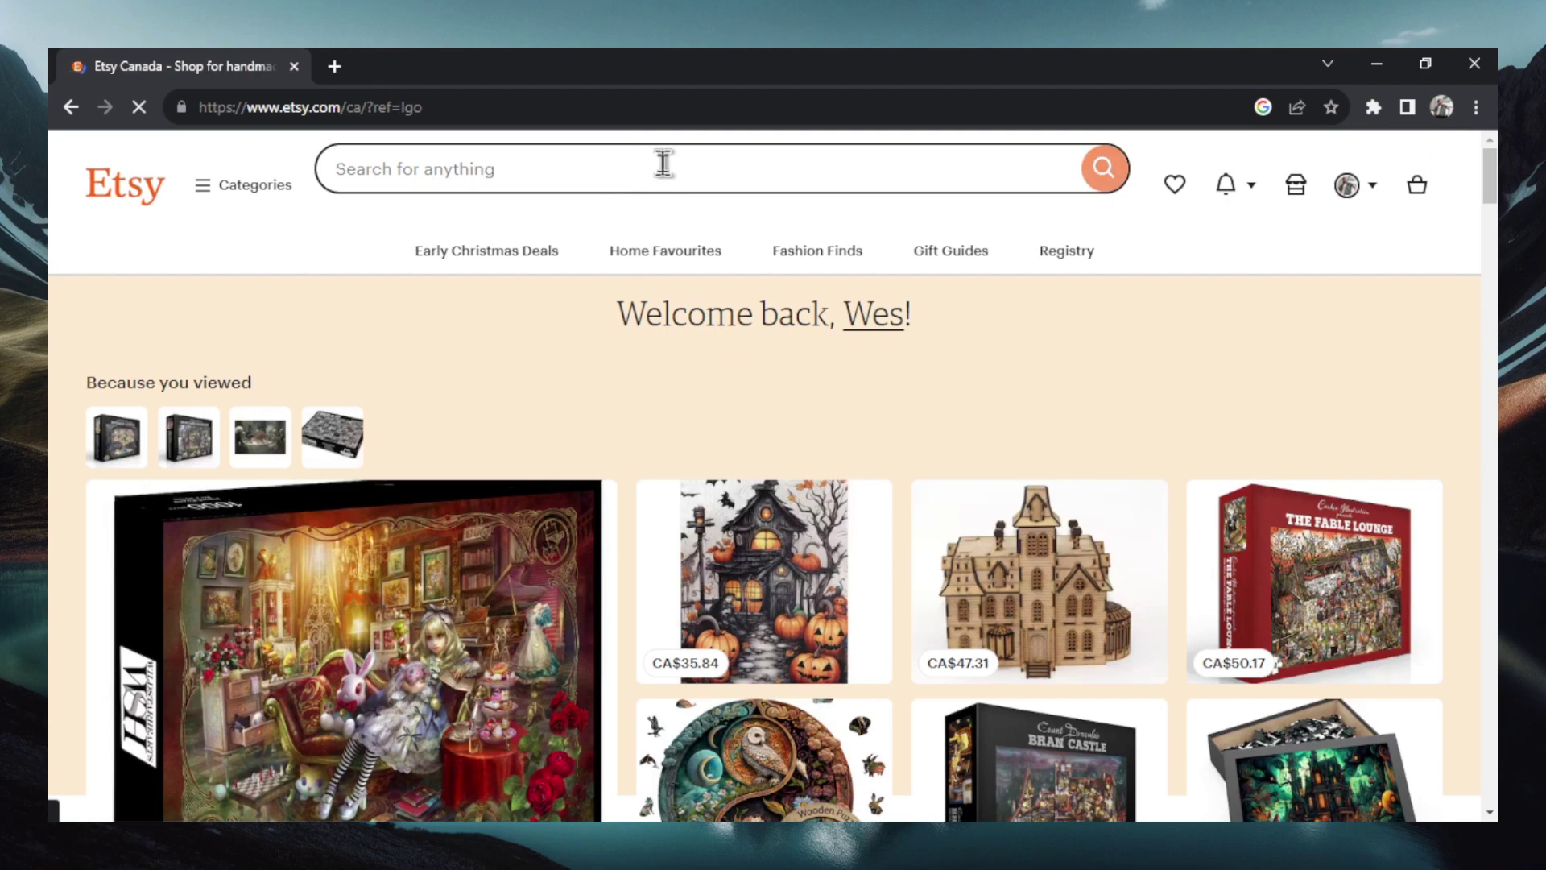
Search Etsy for 'puzzles for adults' and browse the 1000-piece jigsaw results.
left_click(669, 166)
type("puzzles")
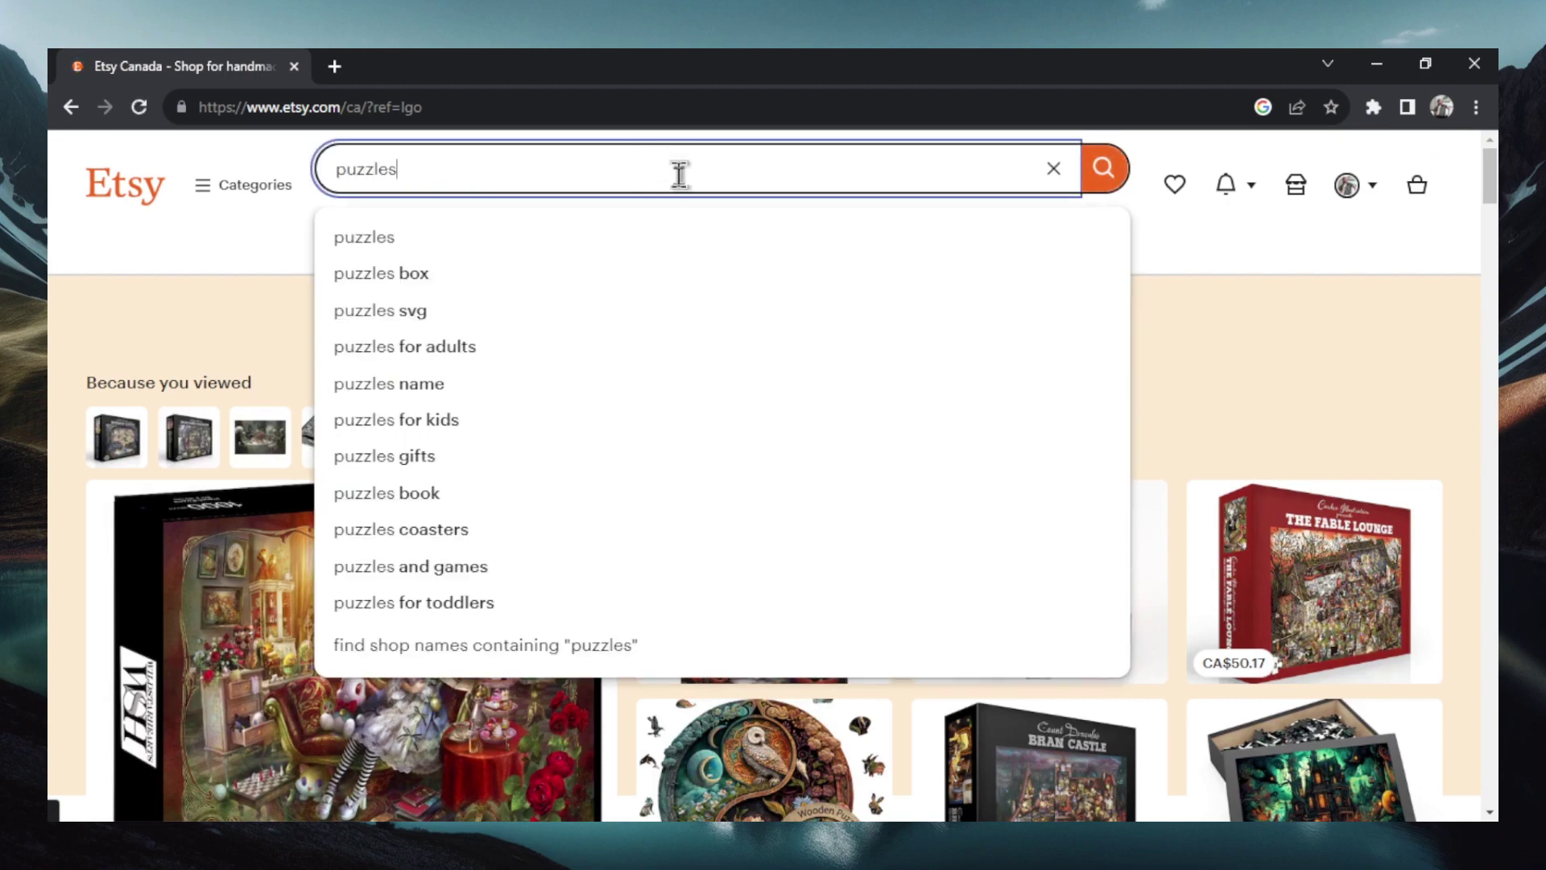
left_click(569, 349)
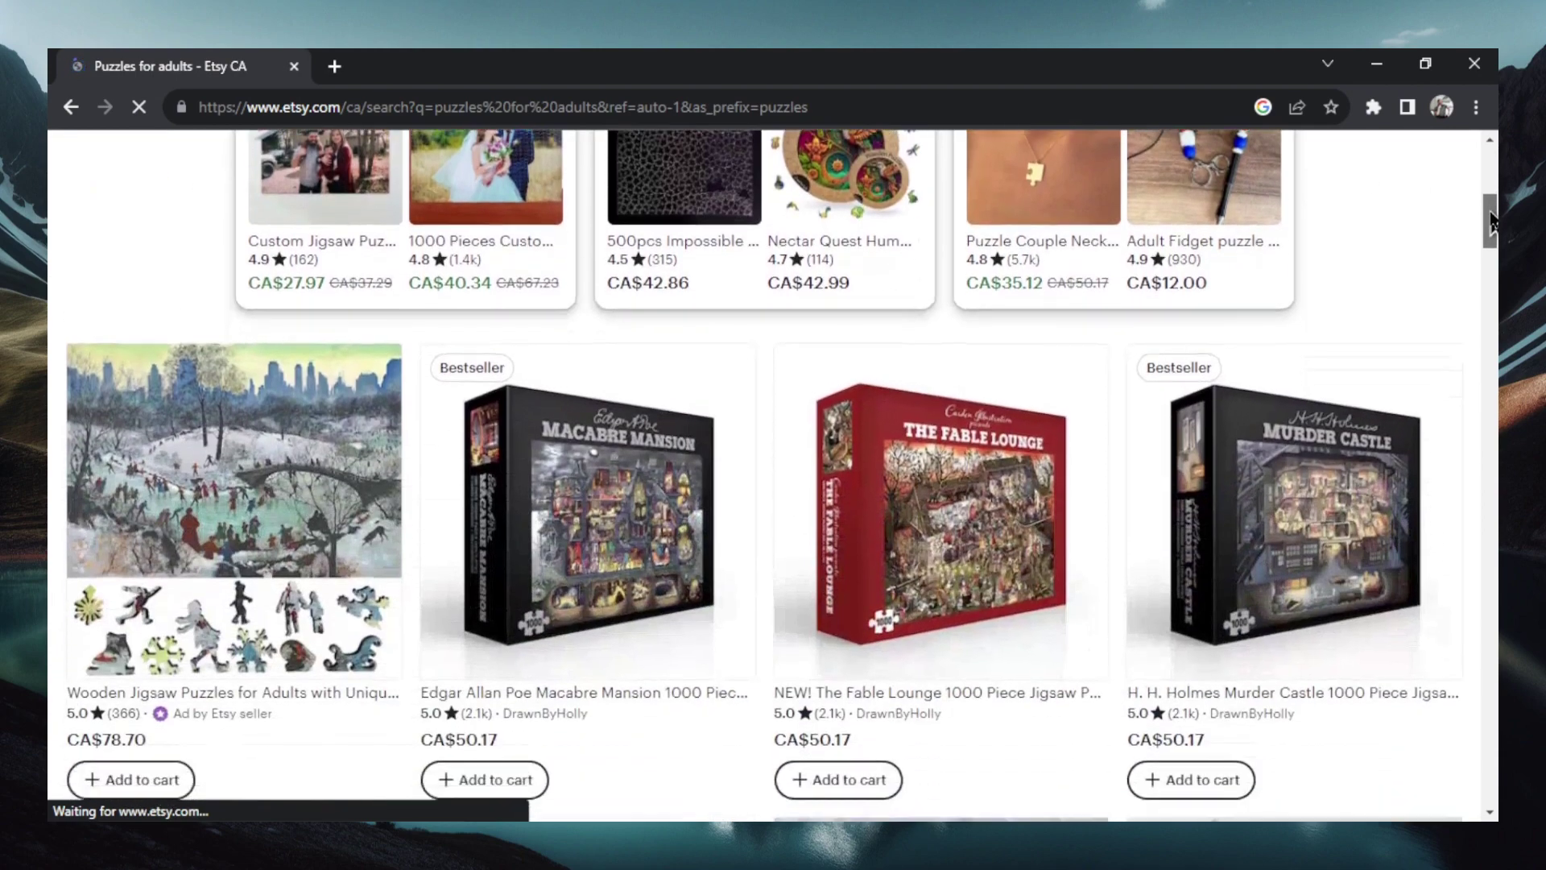
scroll(1491, 234, "down", 3)
scroll(1491, 234, "down", 2)
scroll(1490, 234, "up", 2)
scroll(1491, 233, "down", 1)
scroll(1491, 234, "up", 1)
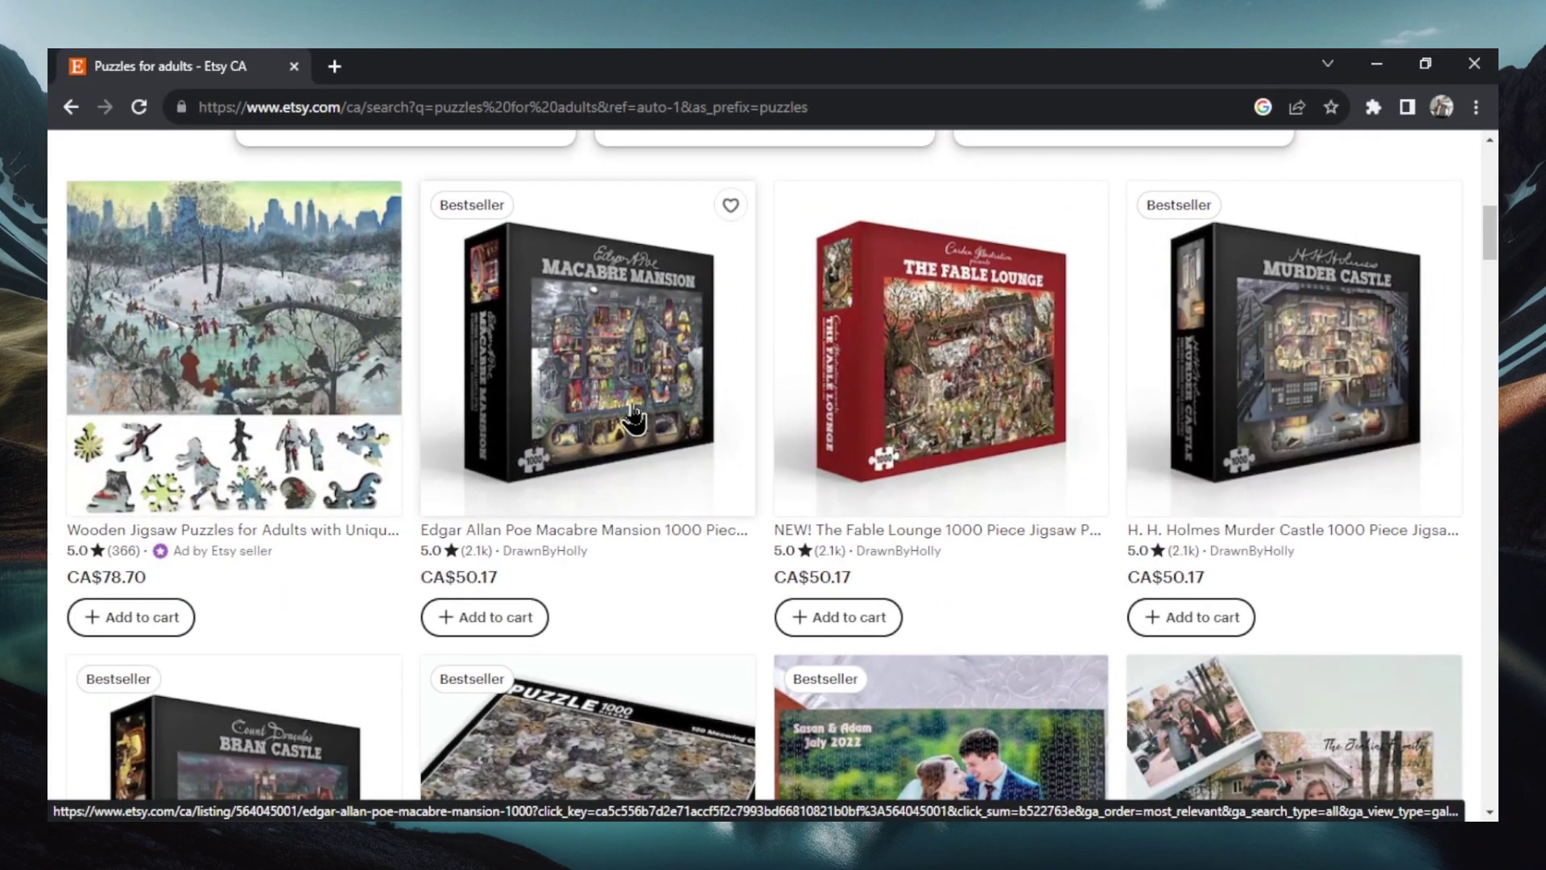
Open the Macabre Mansion puzzle listing and zoom into its full artwork image.
left_click(633, 416)
scroll(938, 481, "down", 3)
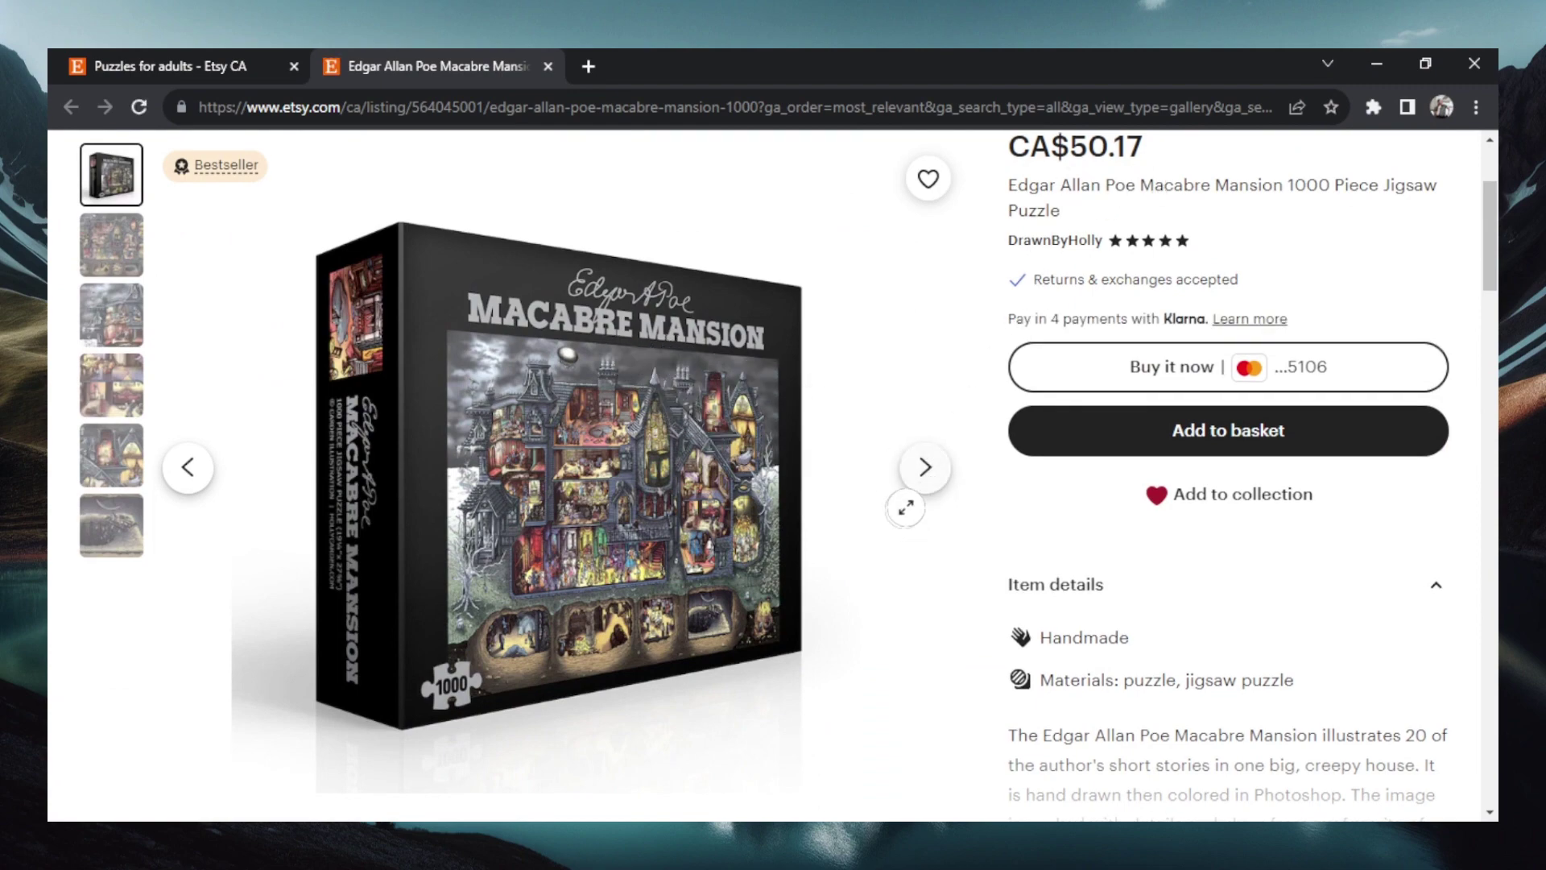
left_click(924, 468)
left_click(574, 518)
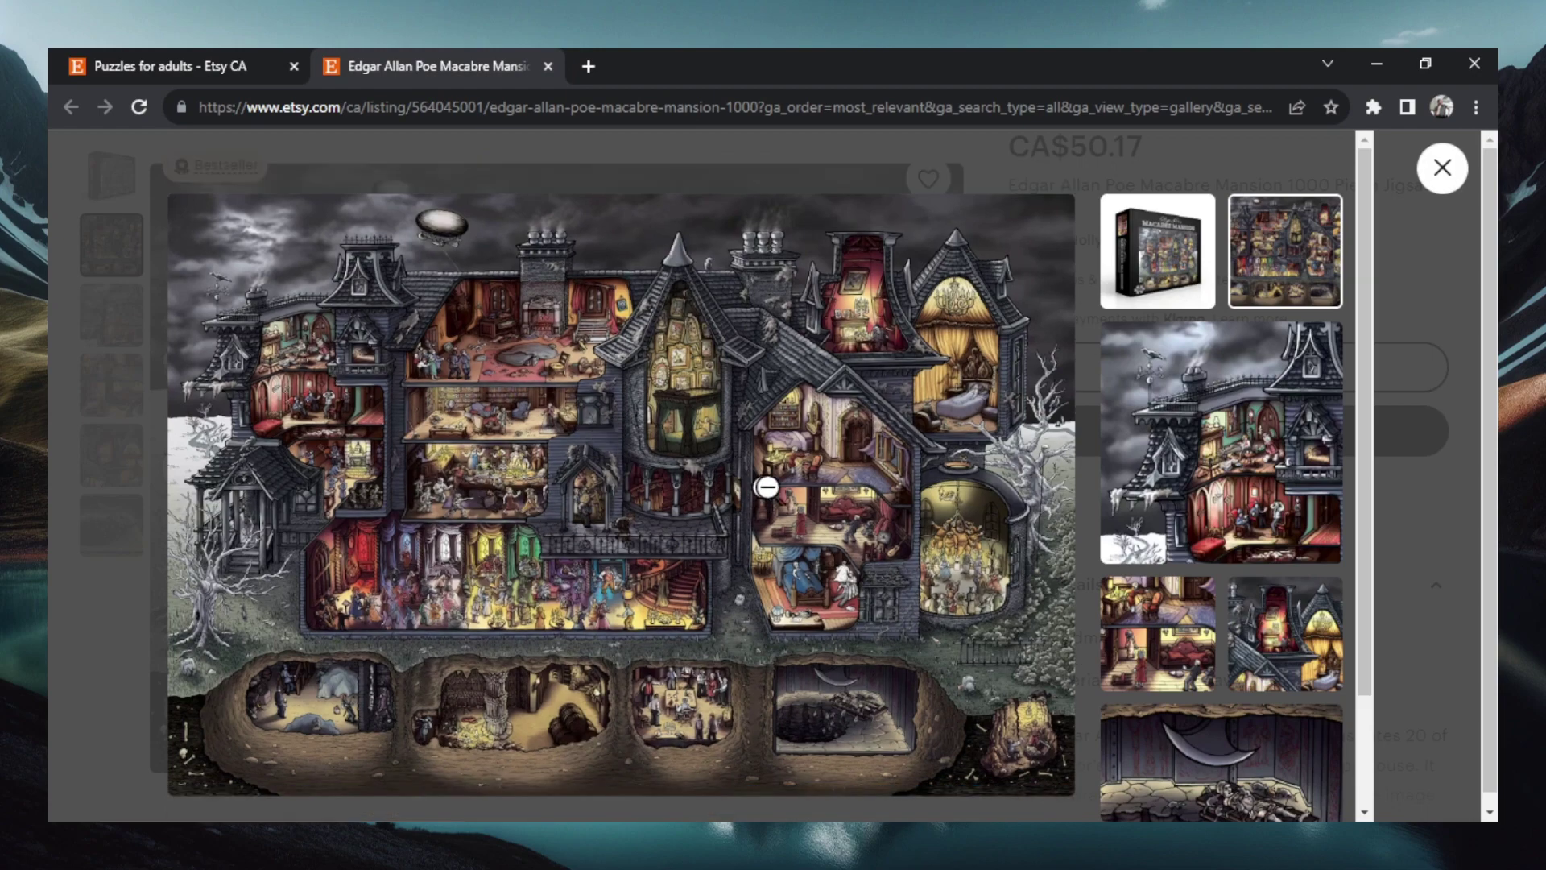
left_click(793, 487)
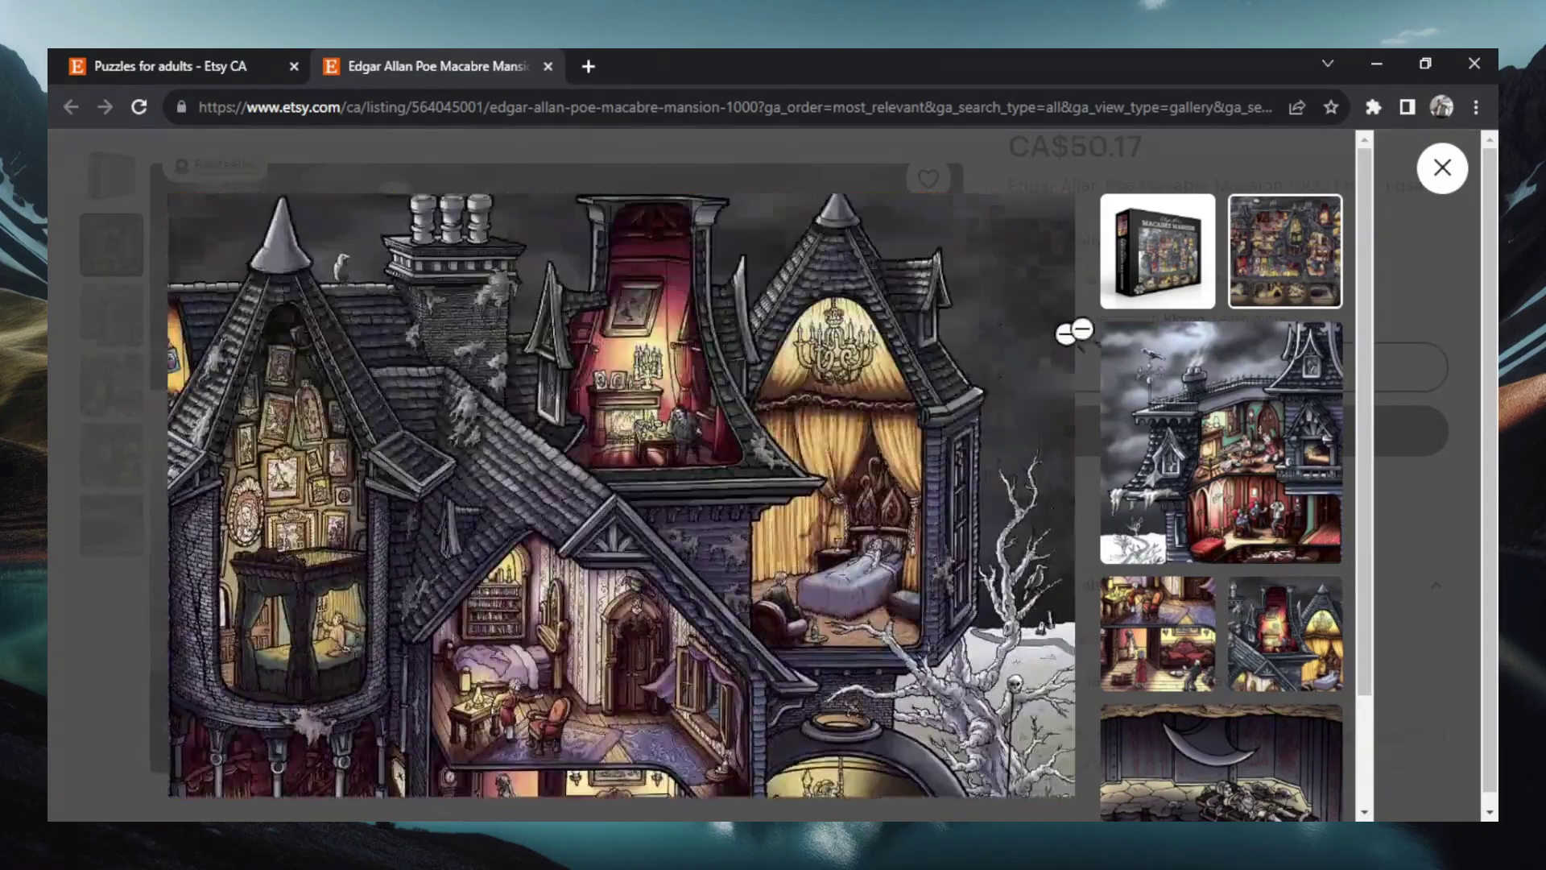
Save the Macabre Mansion puzzle artwork image to the computer.
left_click(1431, 179)
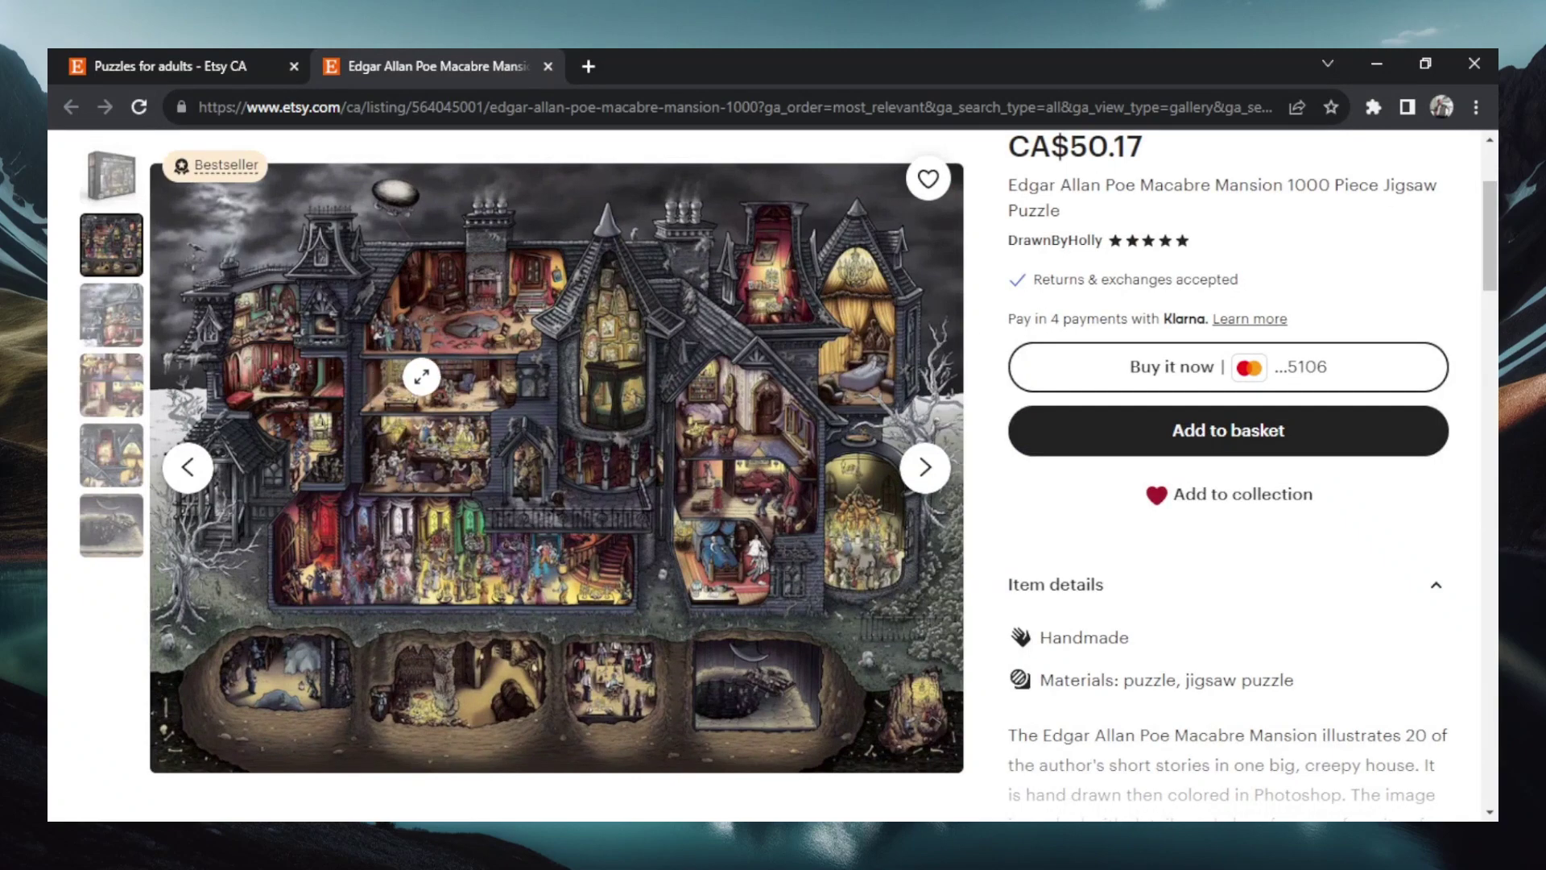
right_click(423, 380)
left_click(562, 422)
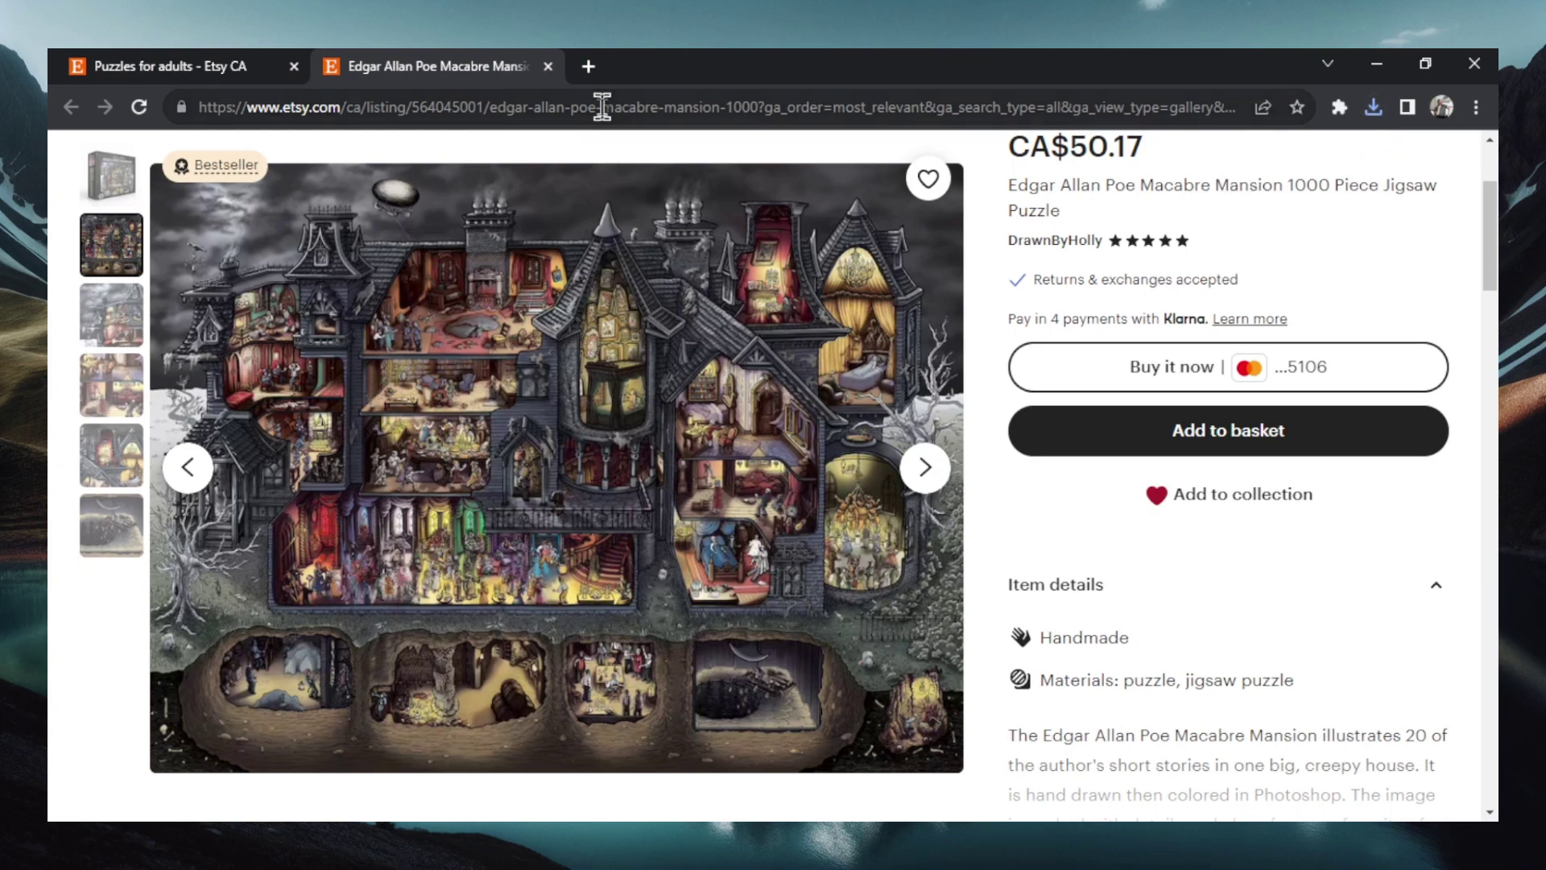
Search 'avif to png', then convert the saved artwork in CloudConvert and download the PNG.
left_click(588, 67)
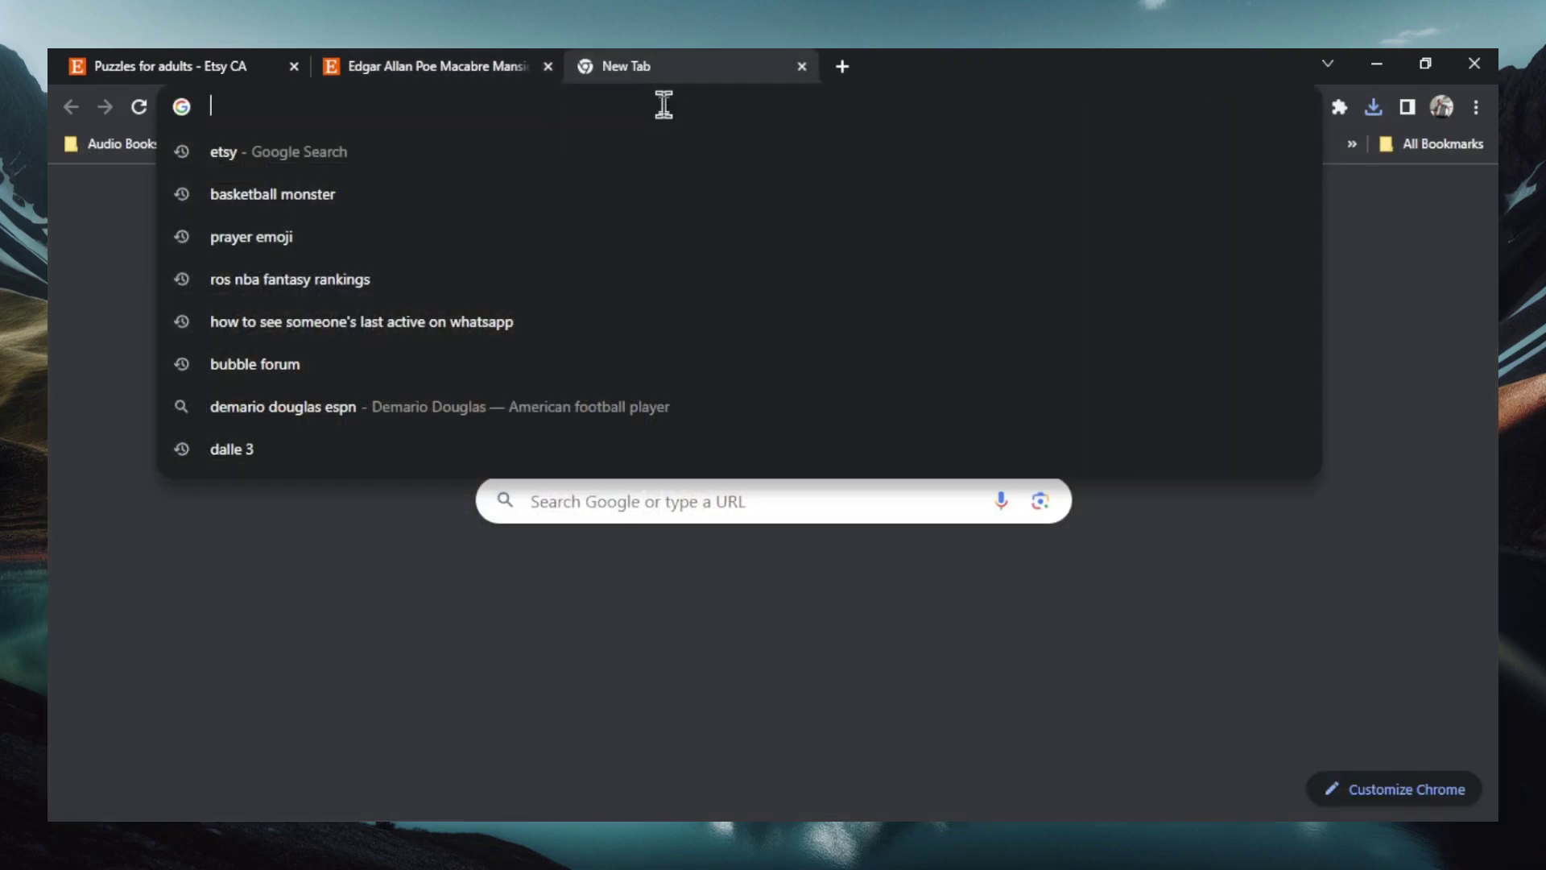
type("avif topn")
key("Return")
left_click(346, 384)
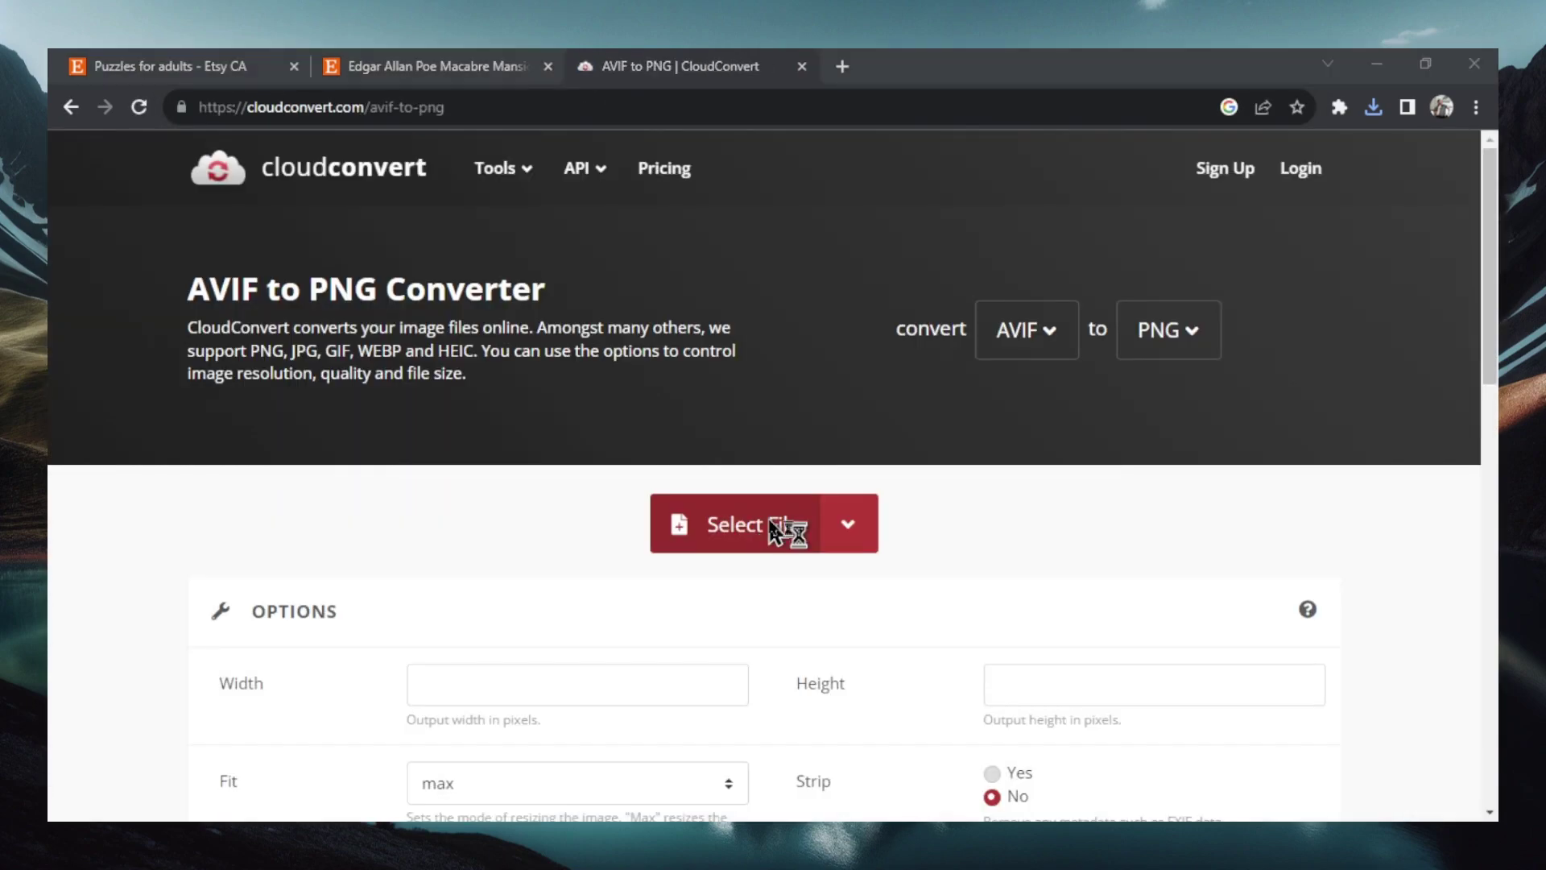
left_click(772, 531)
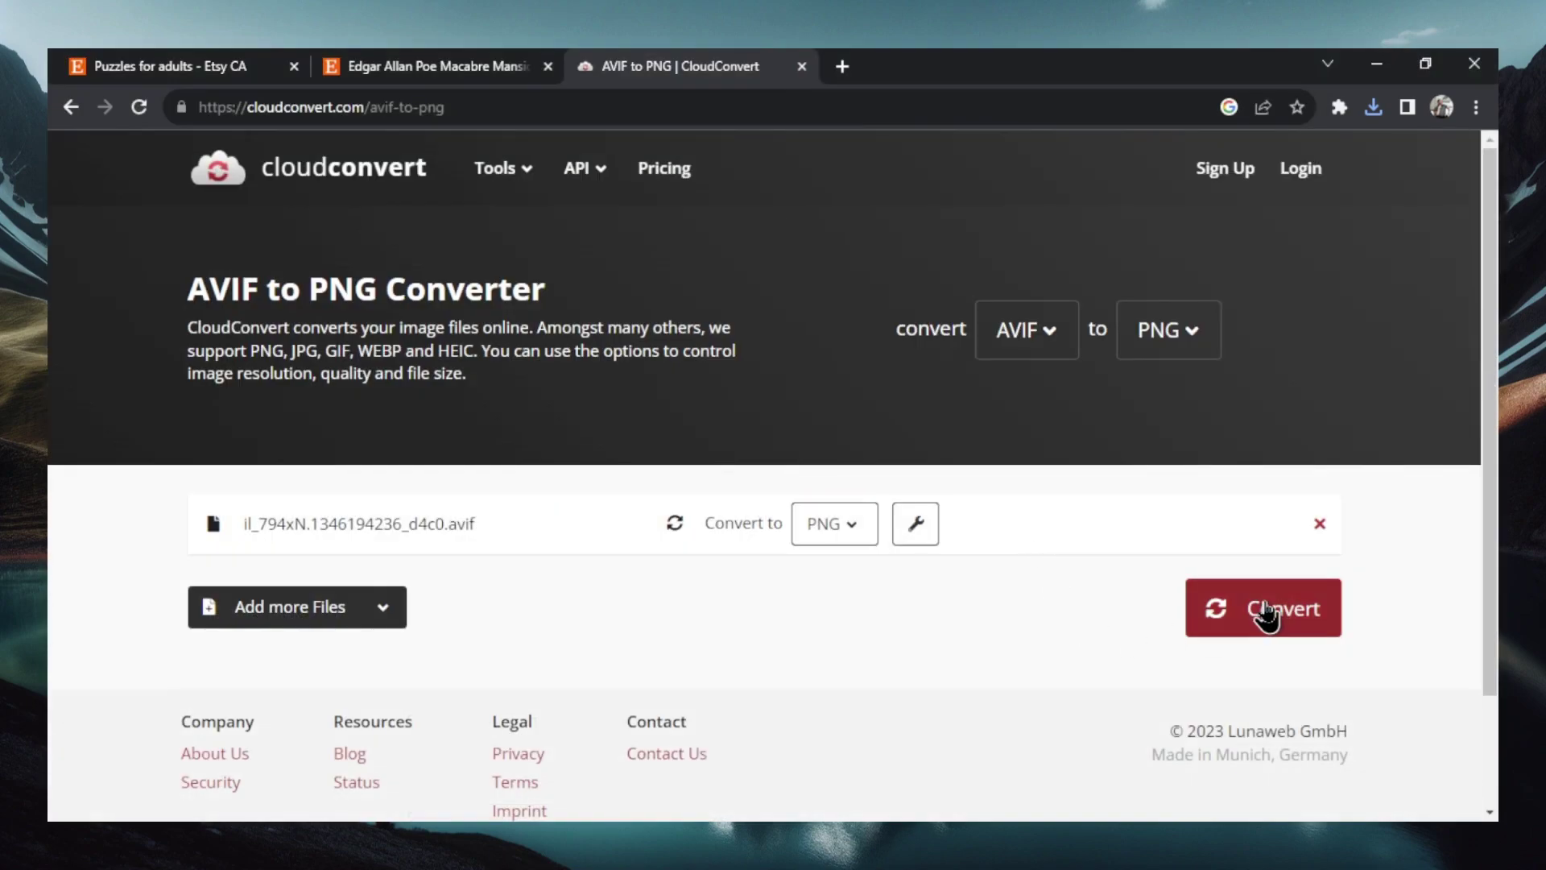
left_click(1267, 612)
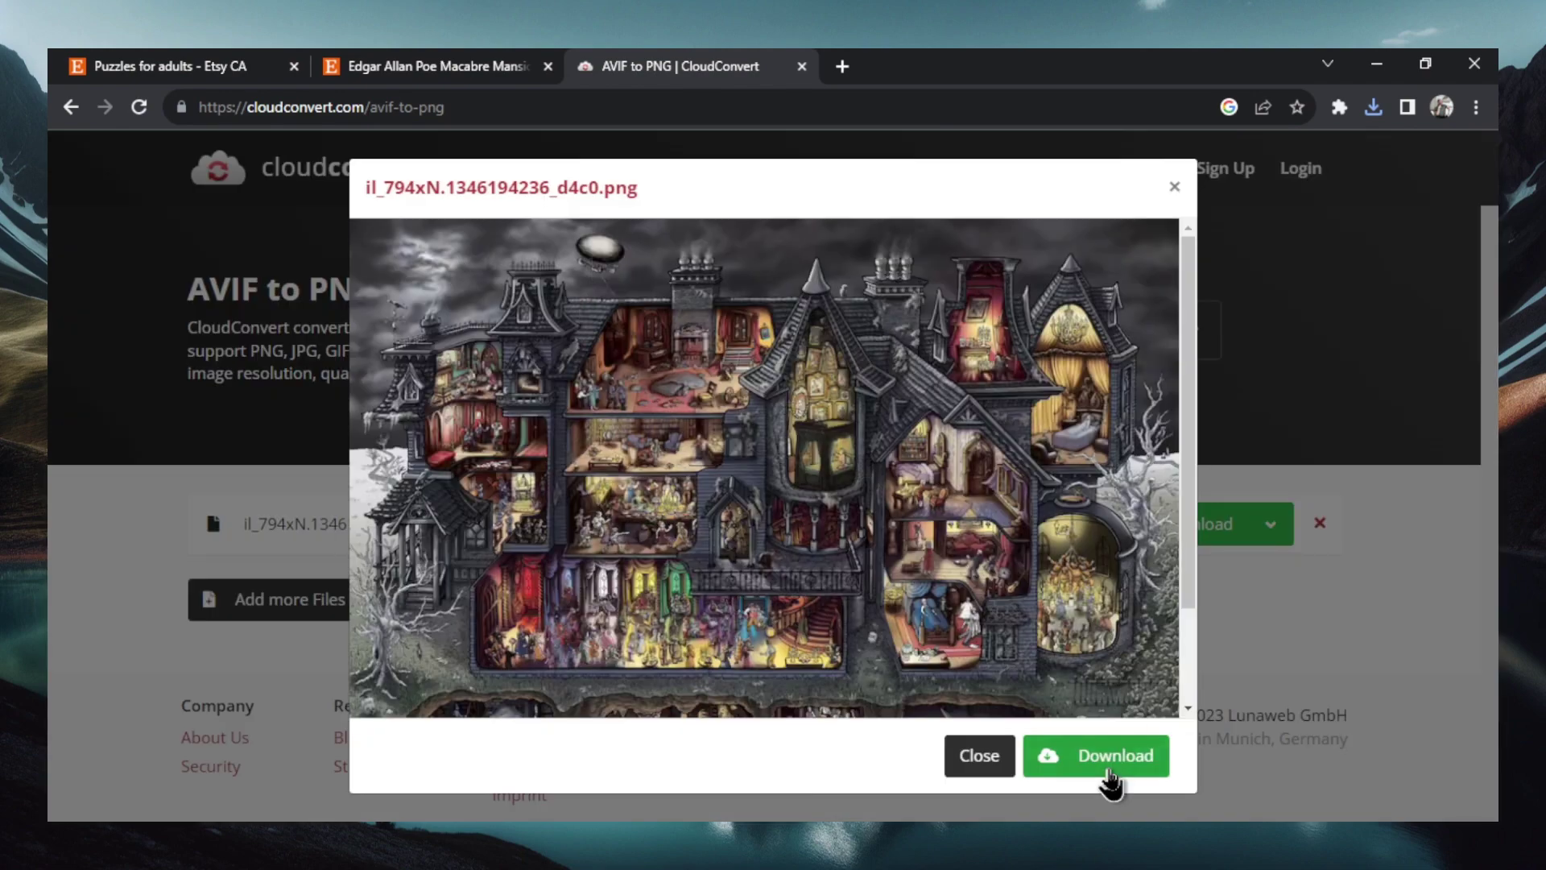
left_click(1108, 771)
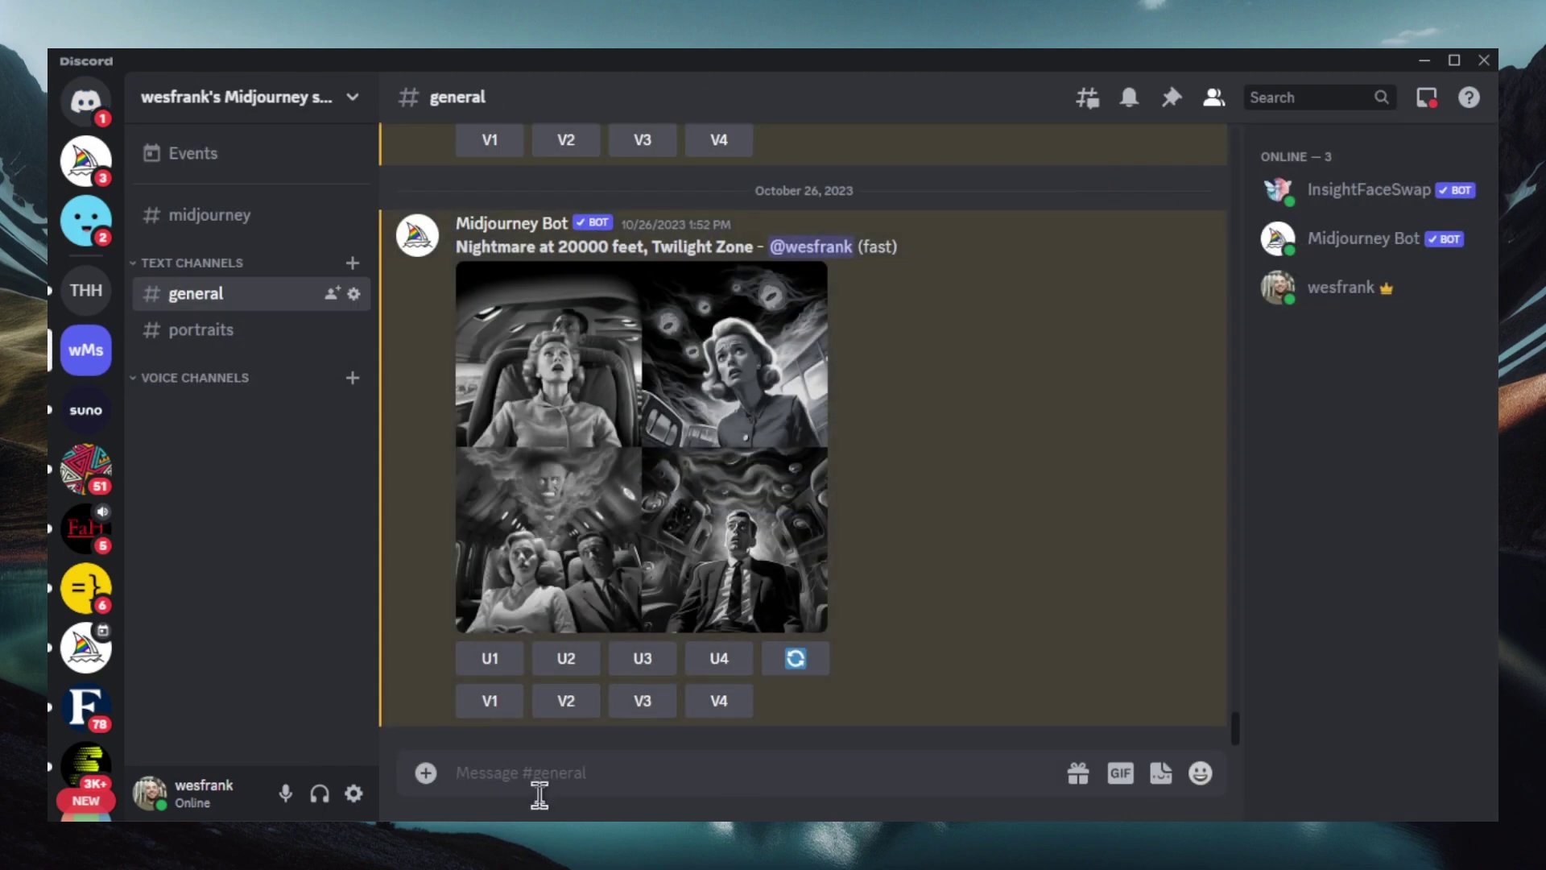
Send Midjourney a /describe request with the converted PNG puzzle image in #general.
left_click(538, 794)
type("/")
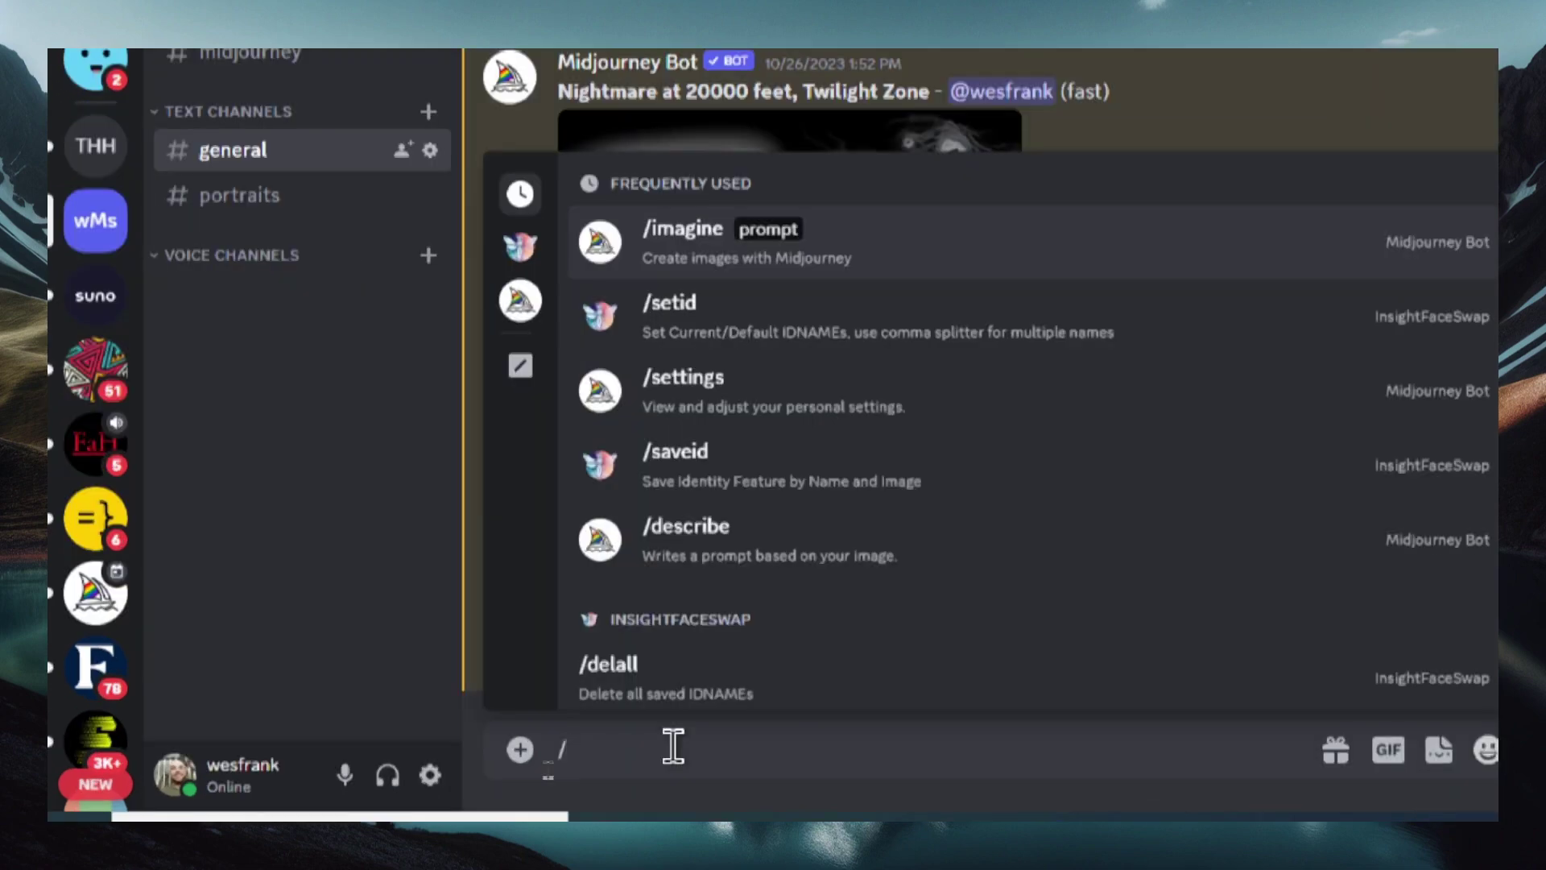
left_click(918, 538)
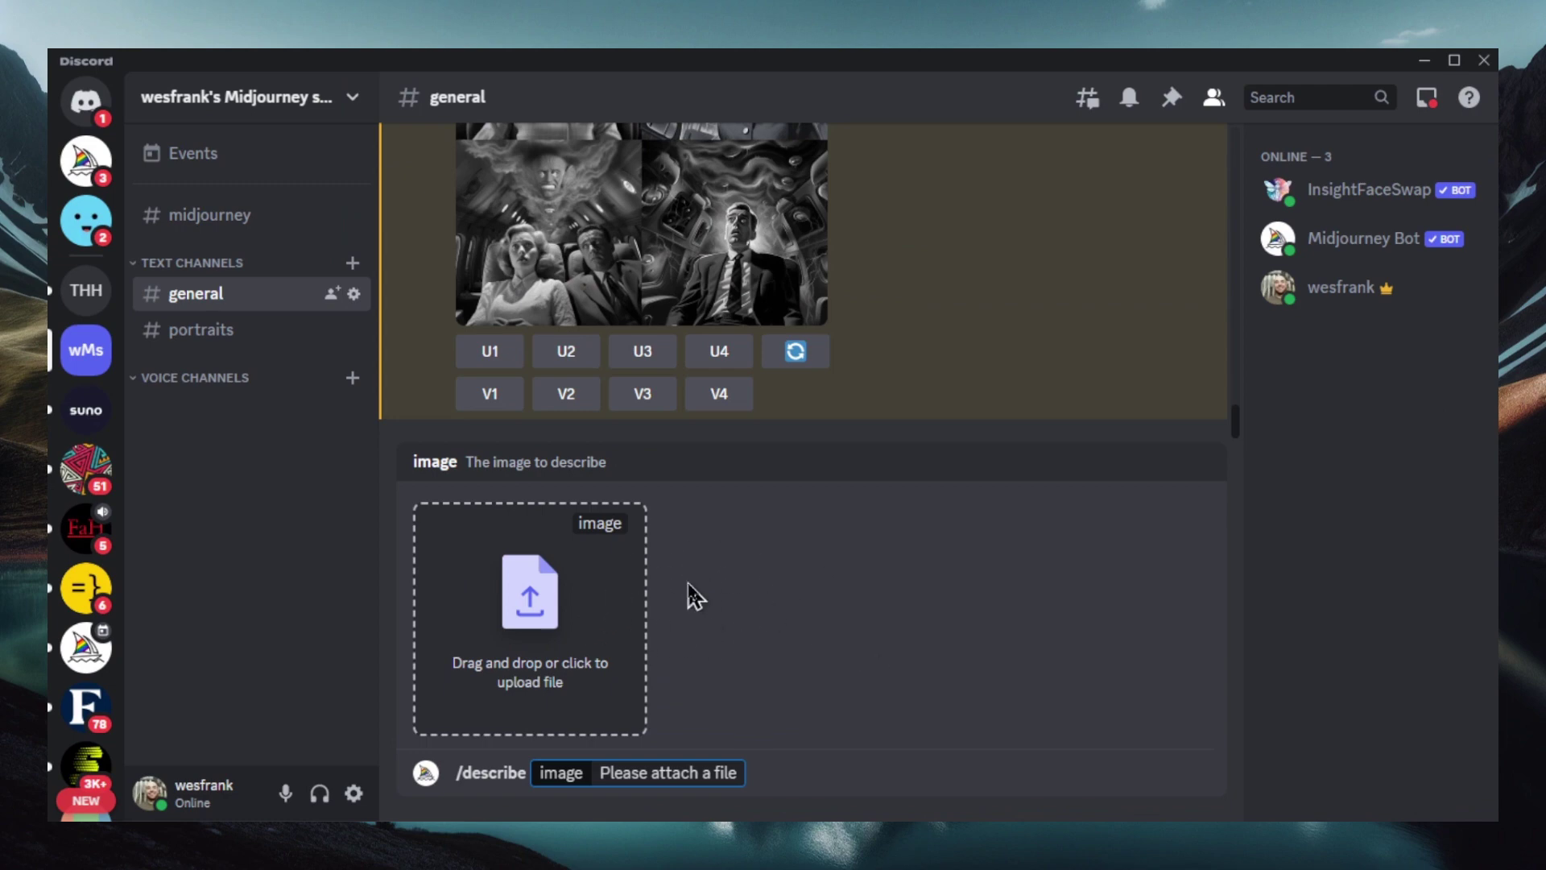
left_click(548, 615)
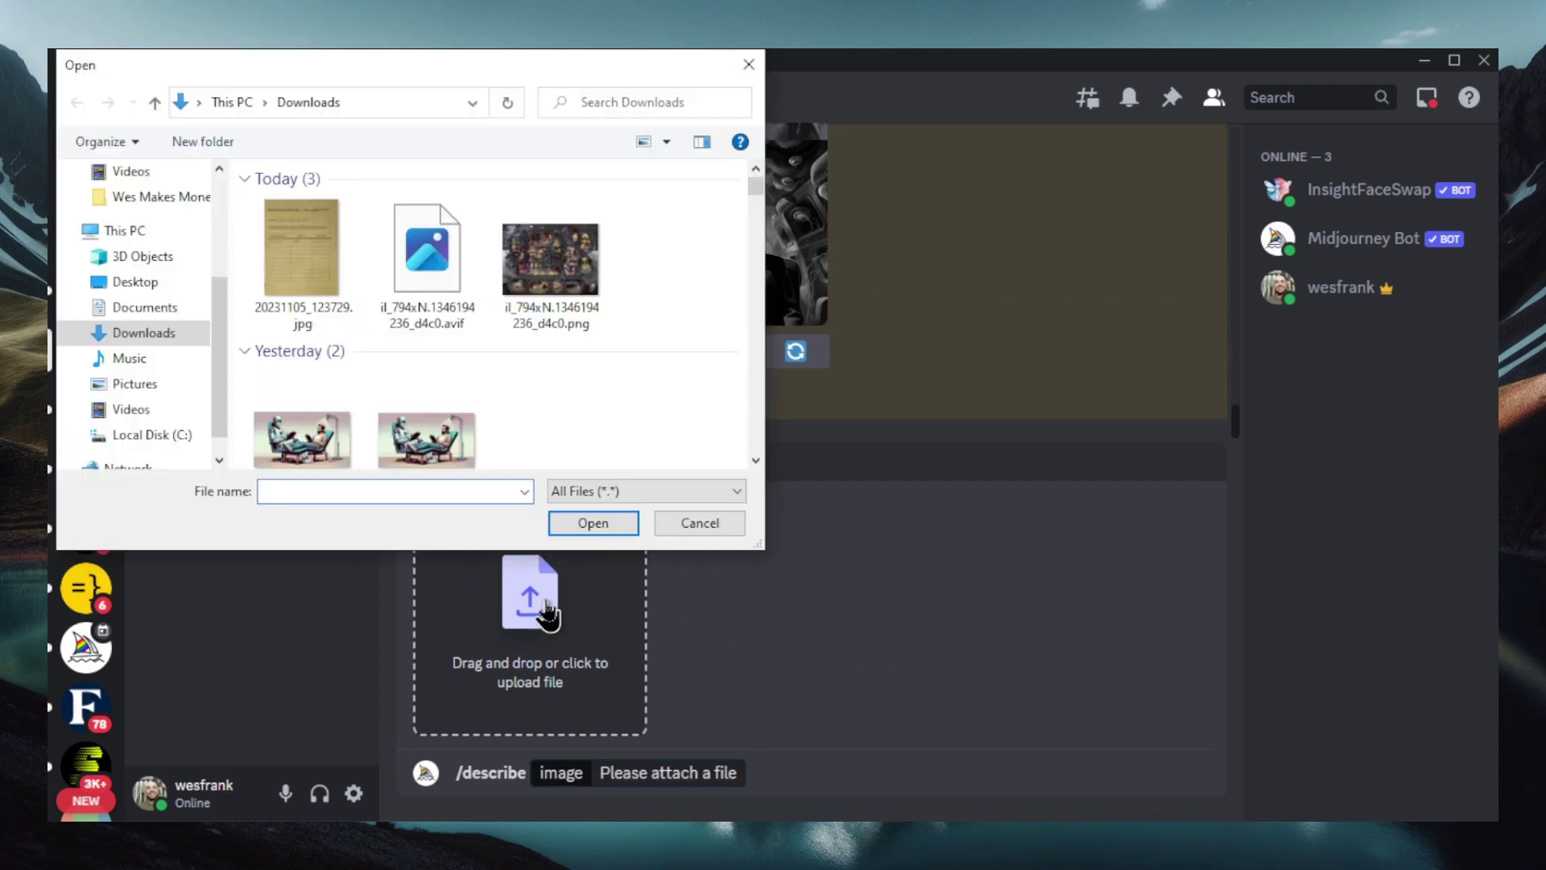
left_click(536, 274)
left_click(594, 523)
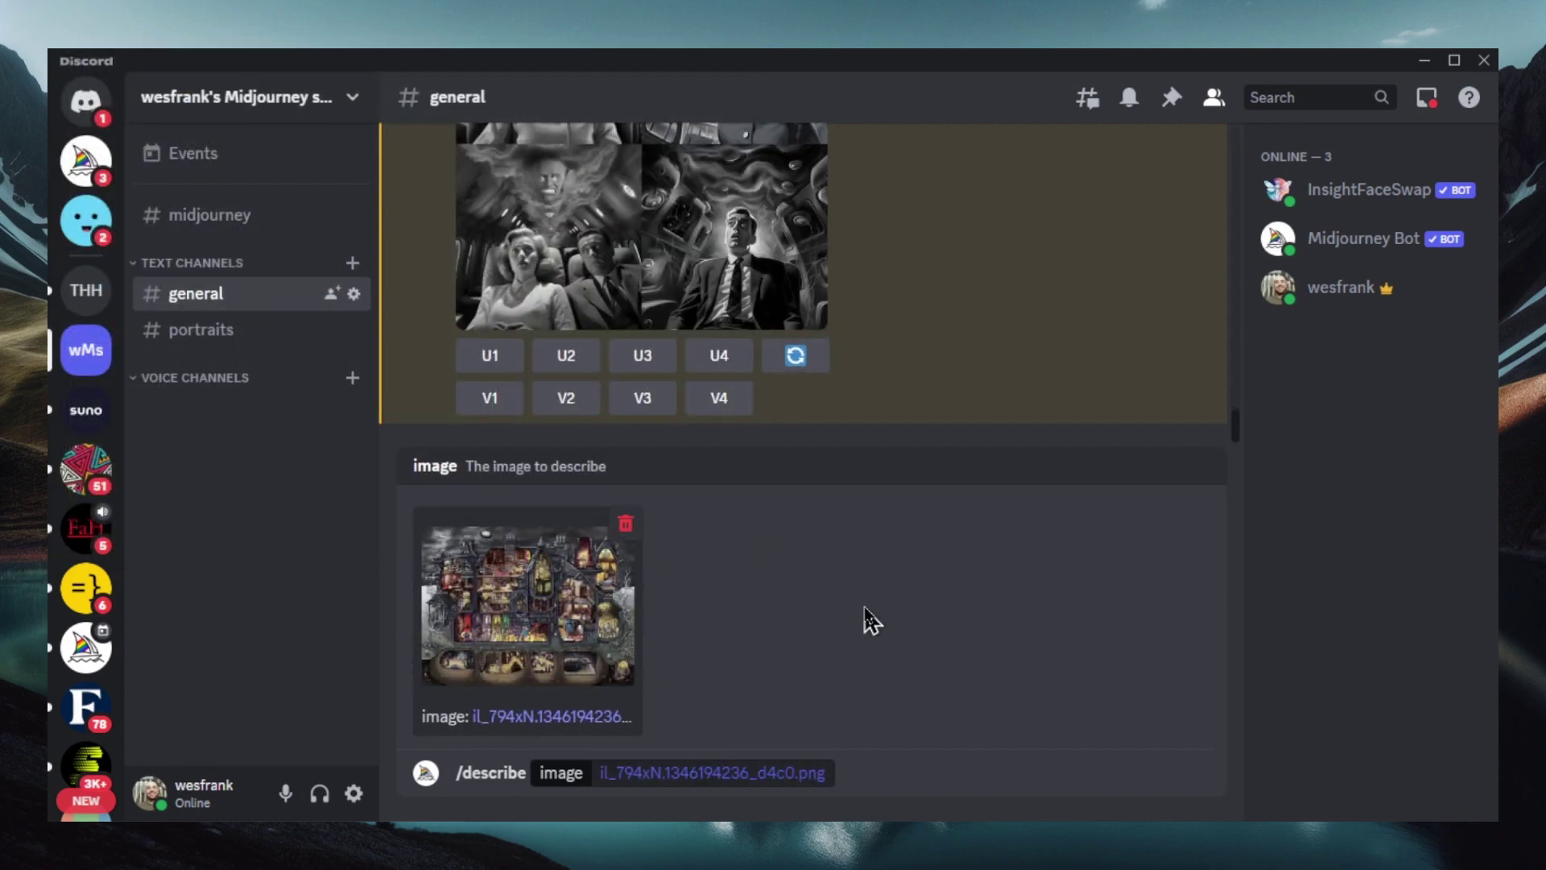
key("Return")
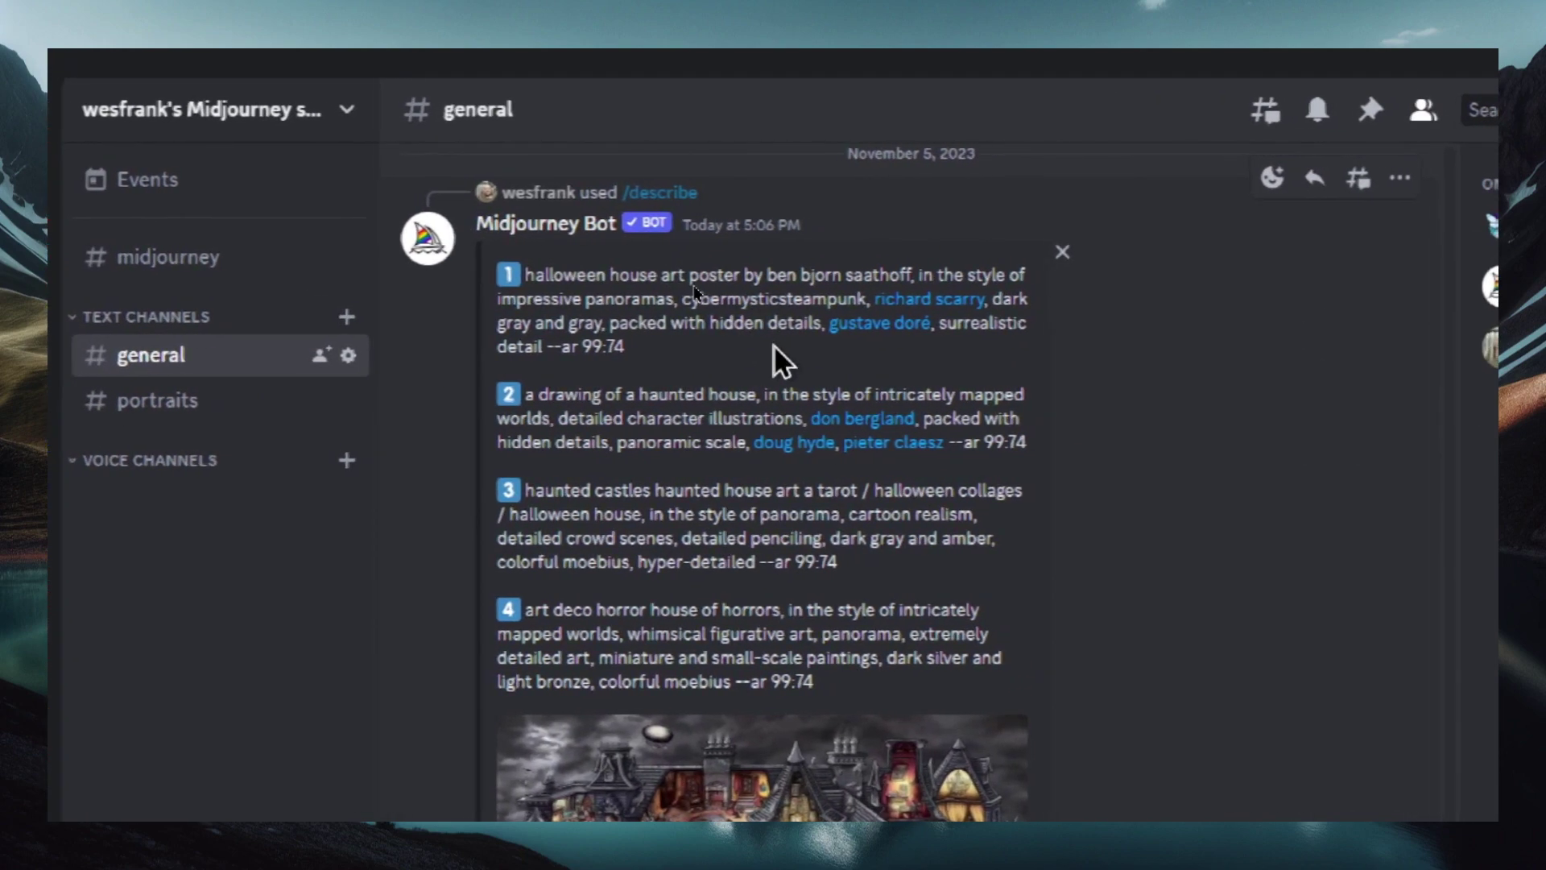
Select the full text of suggested prompt 4, the art deco horror house.
scroll(773, 345, "down", 2)
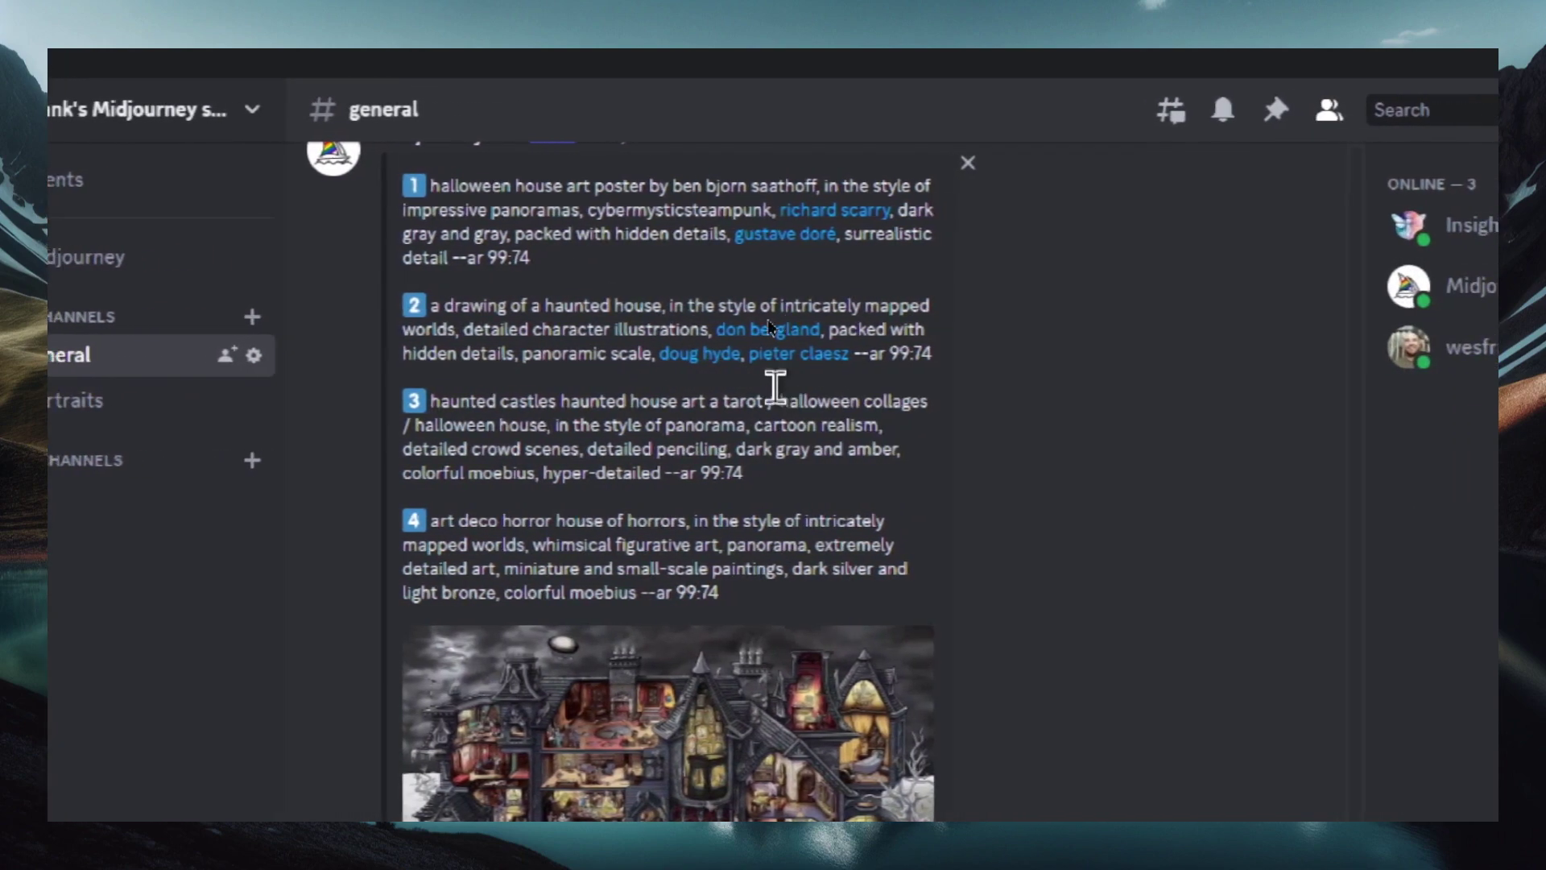
scroll(775, 393, "down", 2)
scroll(773, 427, "down", 2)
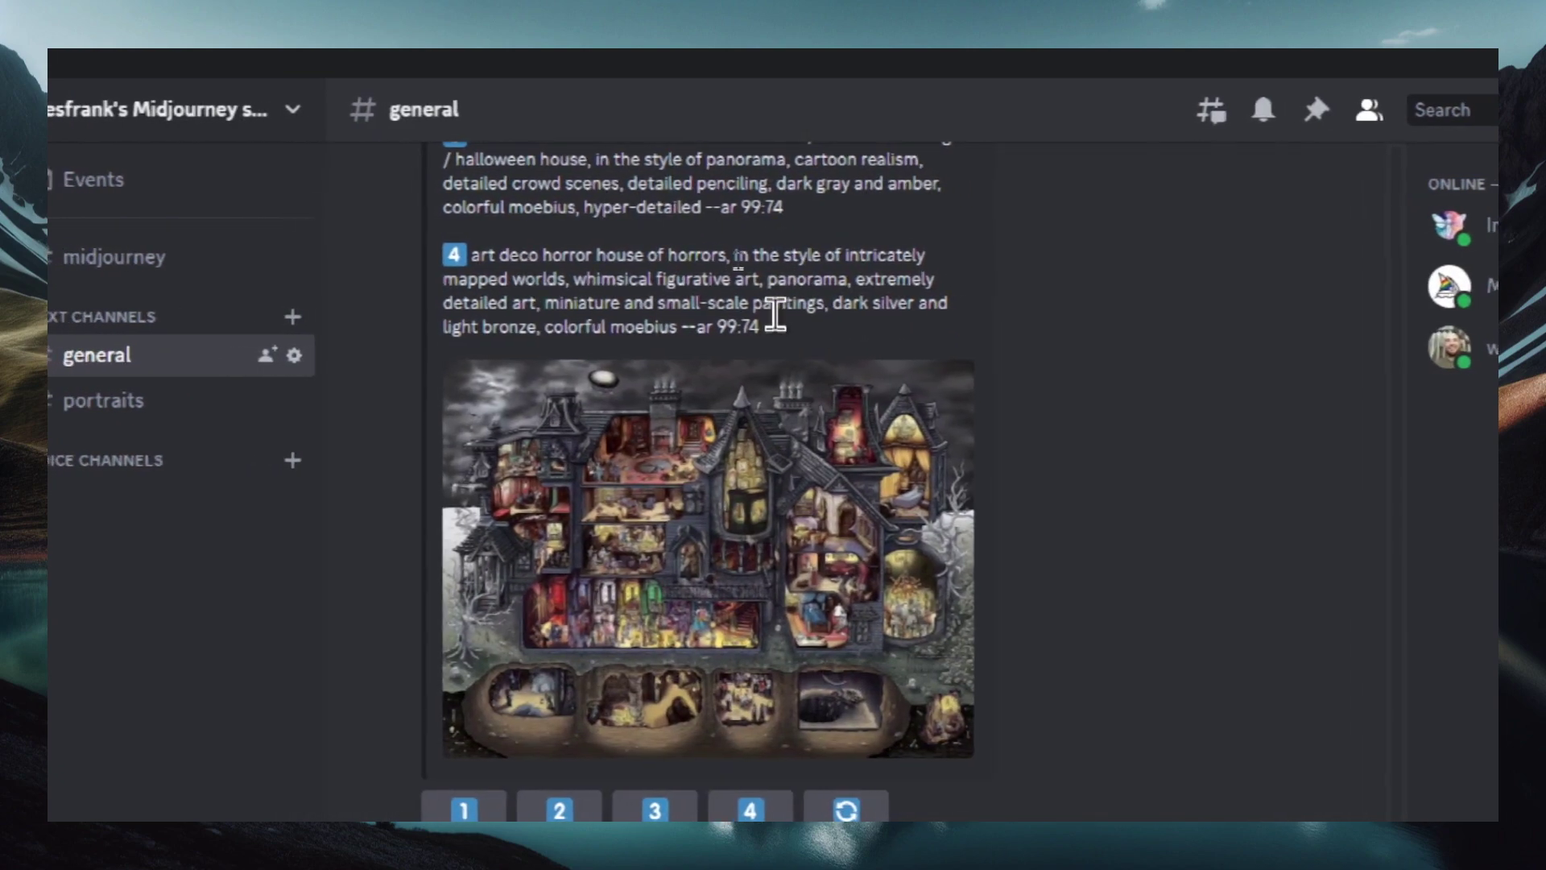
scroll(775, 298, "up", 1)
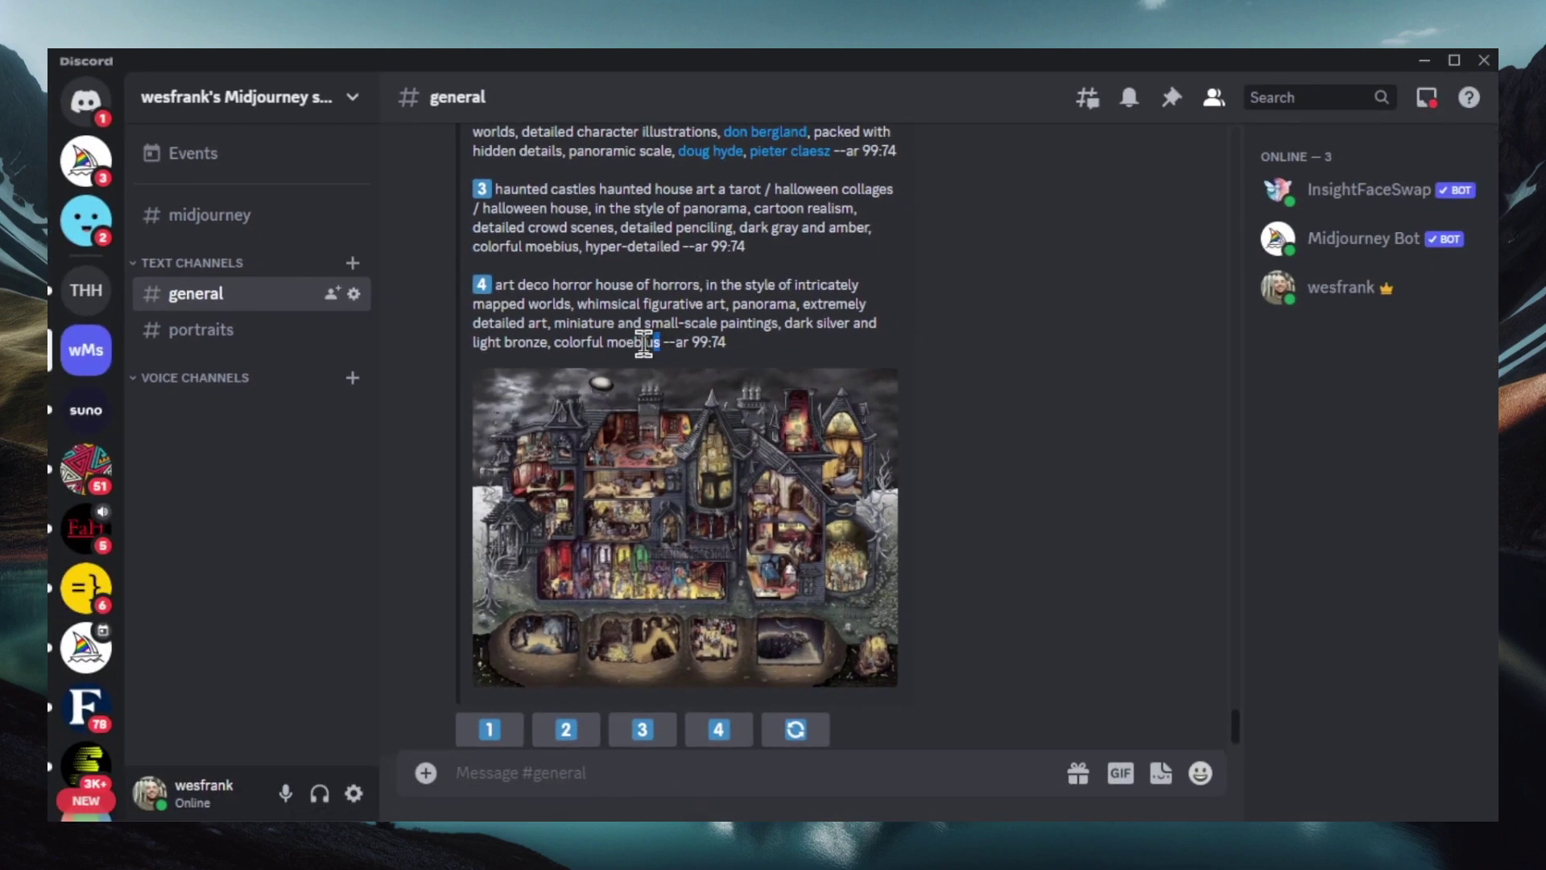
left_click_drag(617, 338, 475, 284)
key("ctrl+c")
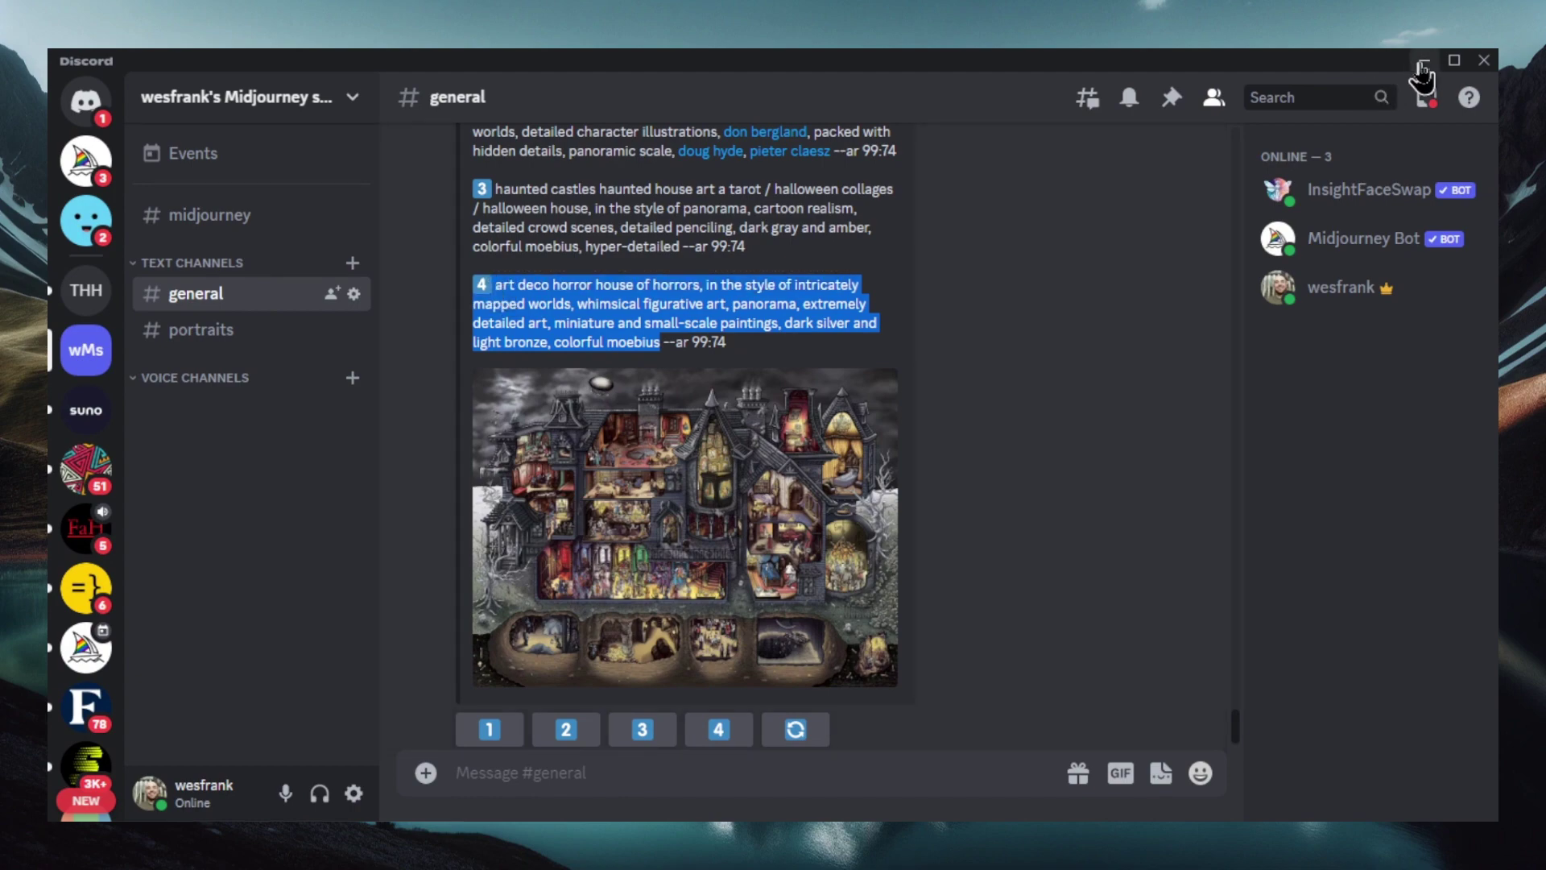
Switch ChatGPT to DALL·E 3 and paste the Midjourney prompt into the message.
left_click(1423, 71)
key("ctrl+Tab")
mouse_move(994, 203)
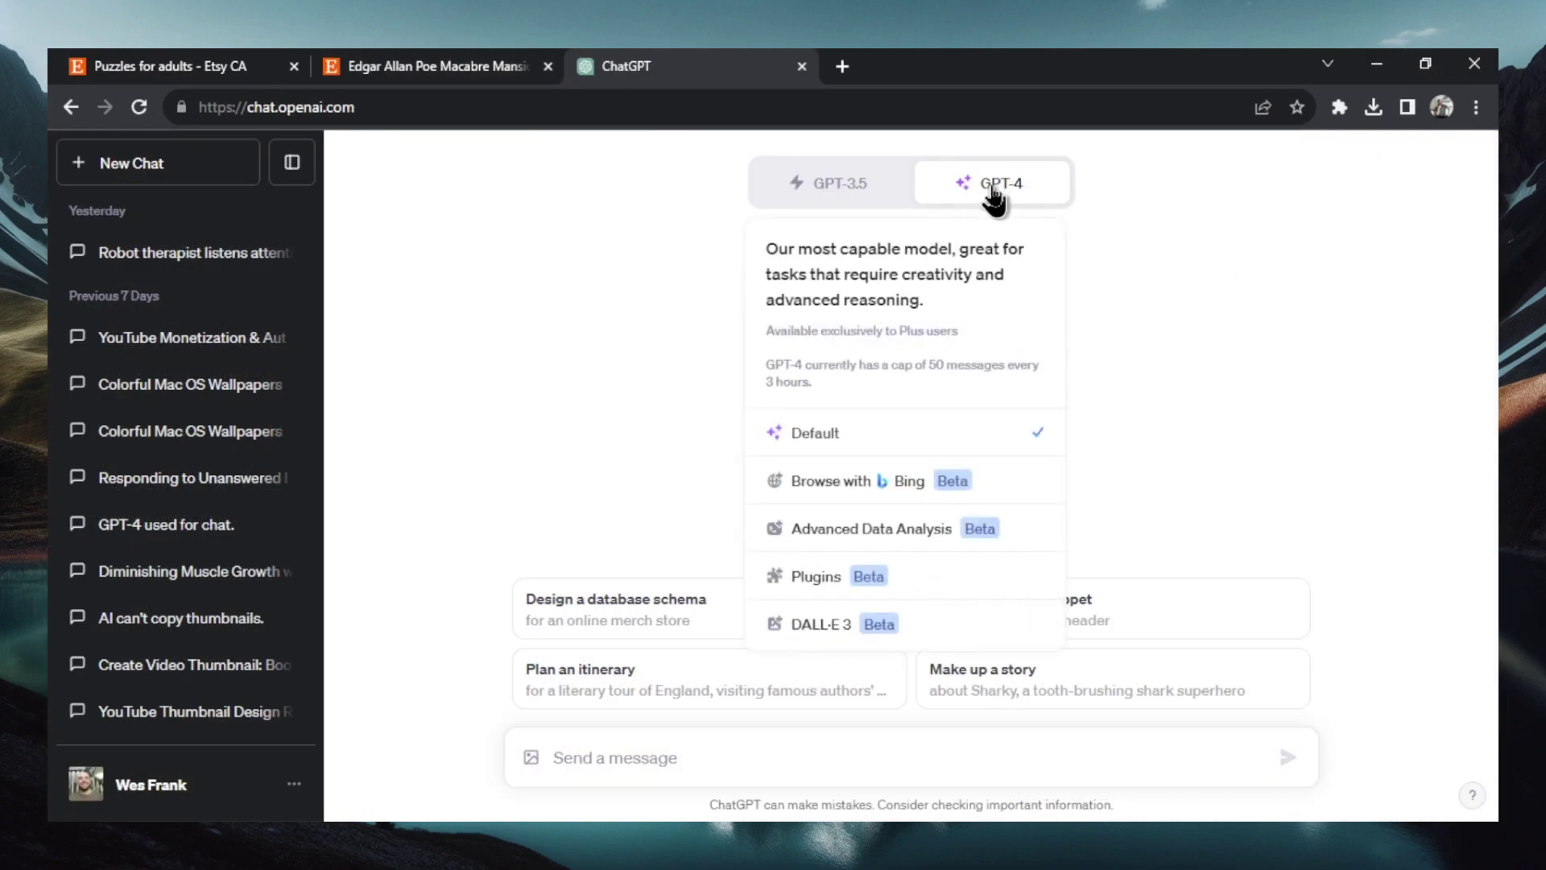
left_click(878, 624)
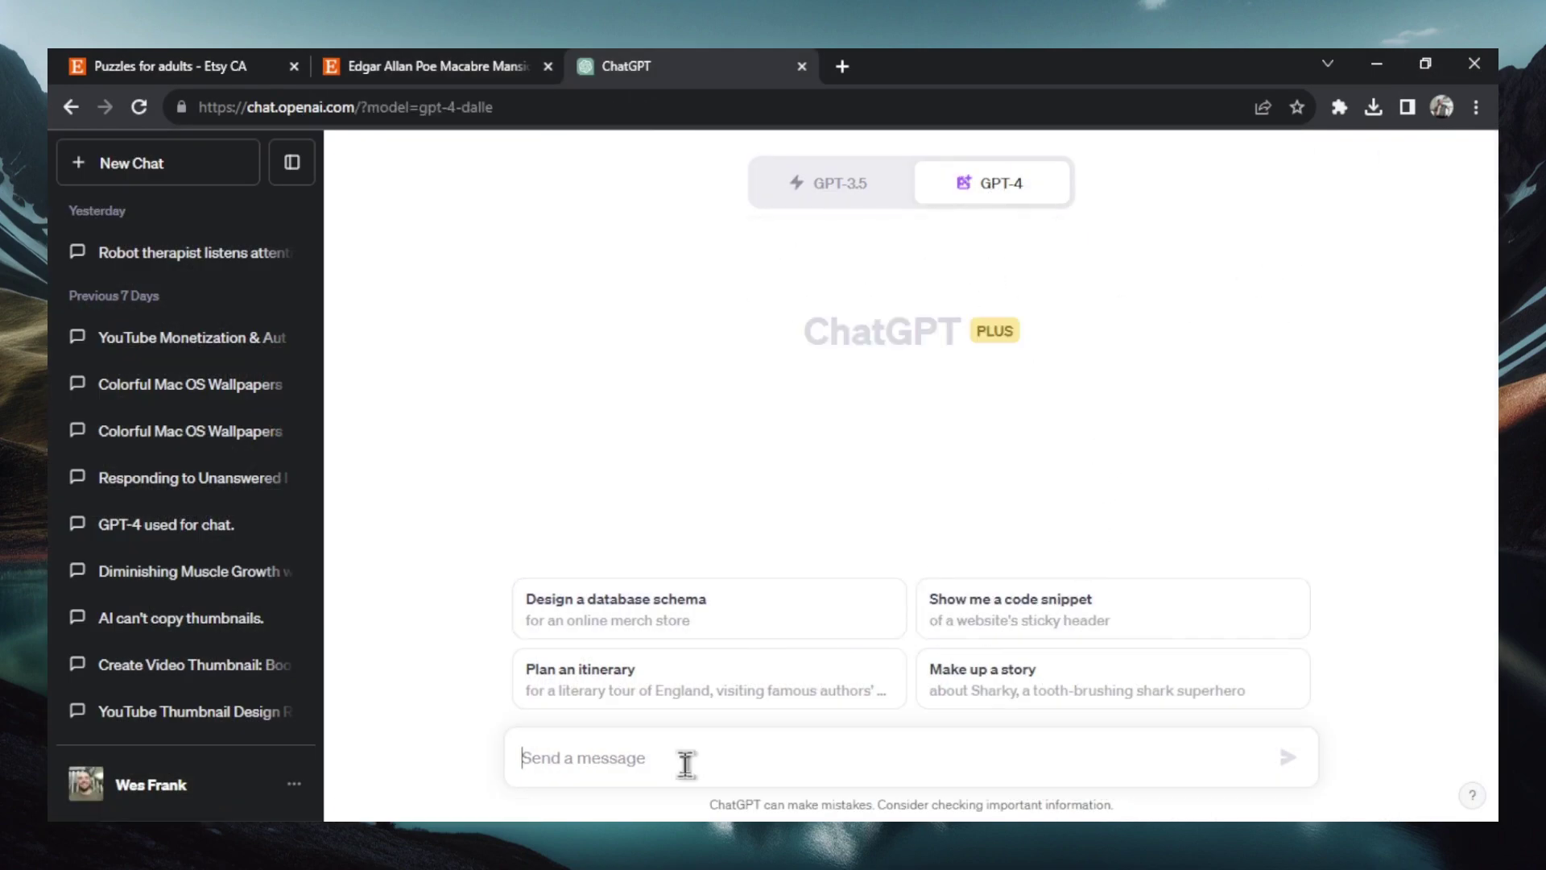
key("ctrl+v")
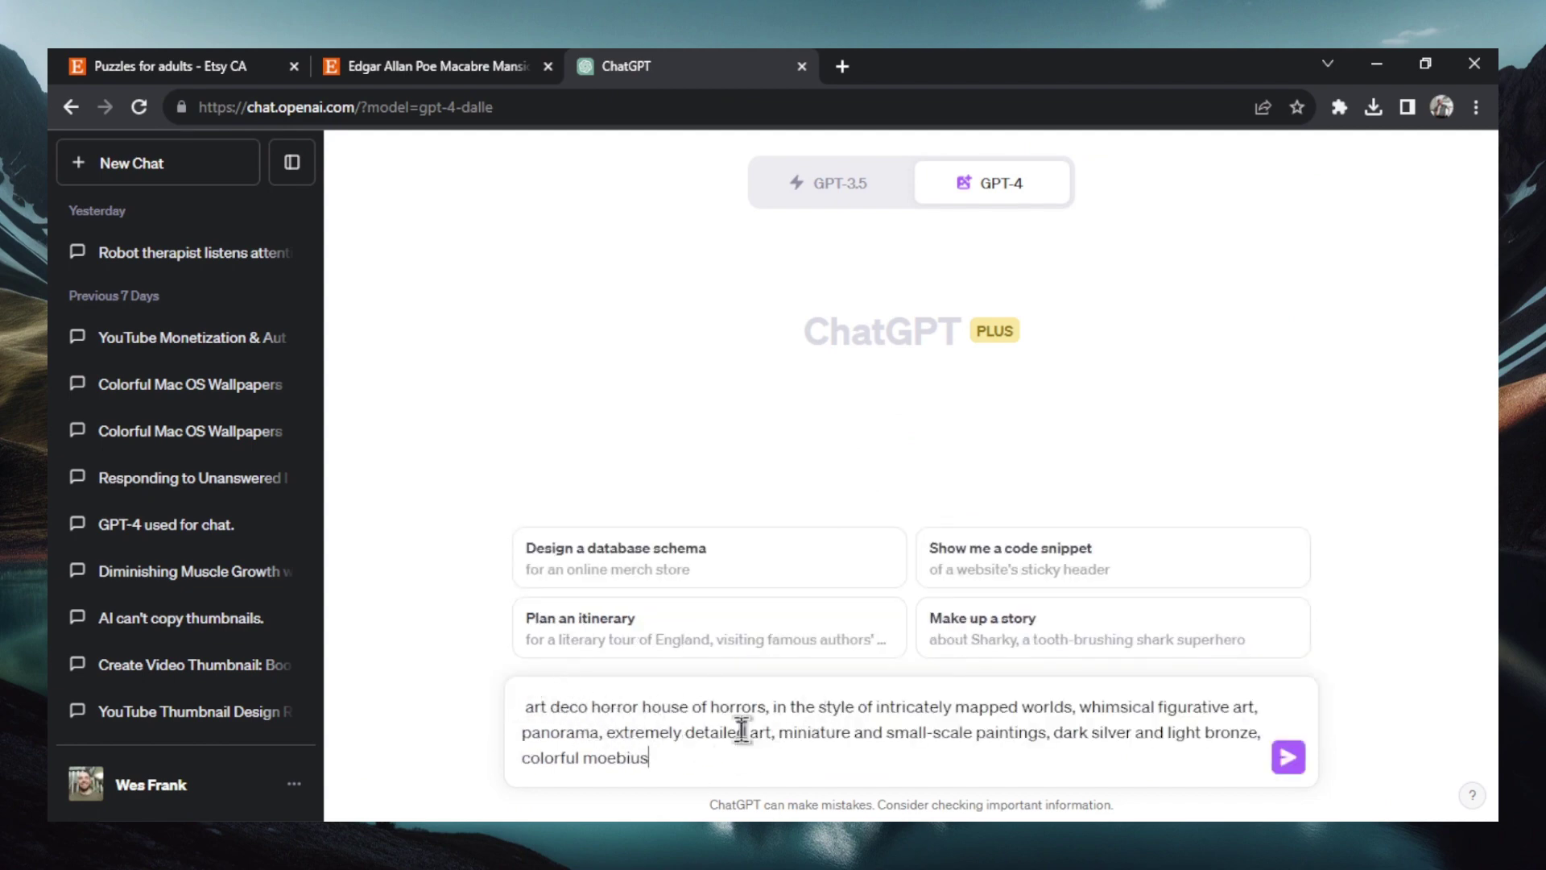
Replace the prompt's opening subject with 'a kingdom in the sky' and send it.
left_click_drag(766, 708, 499, 701)
key("BackSpace")
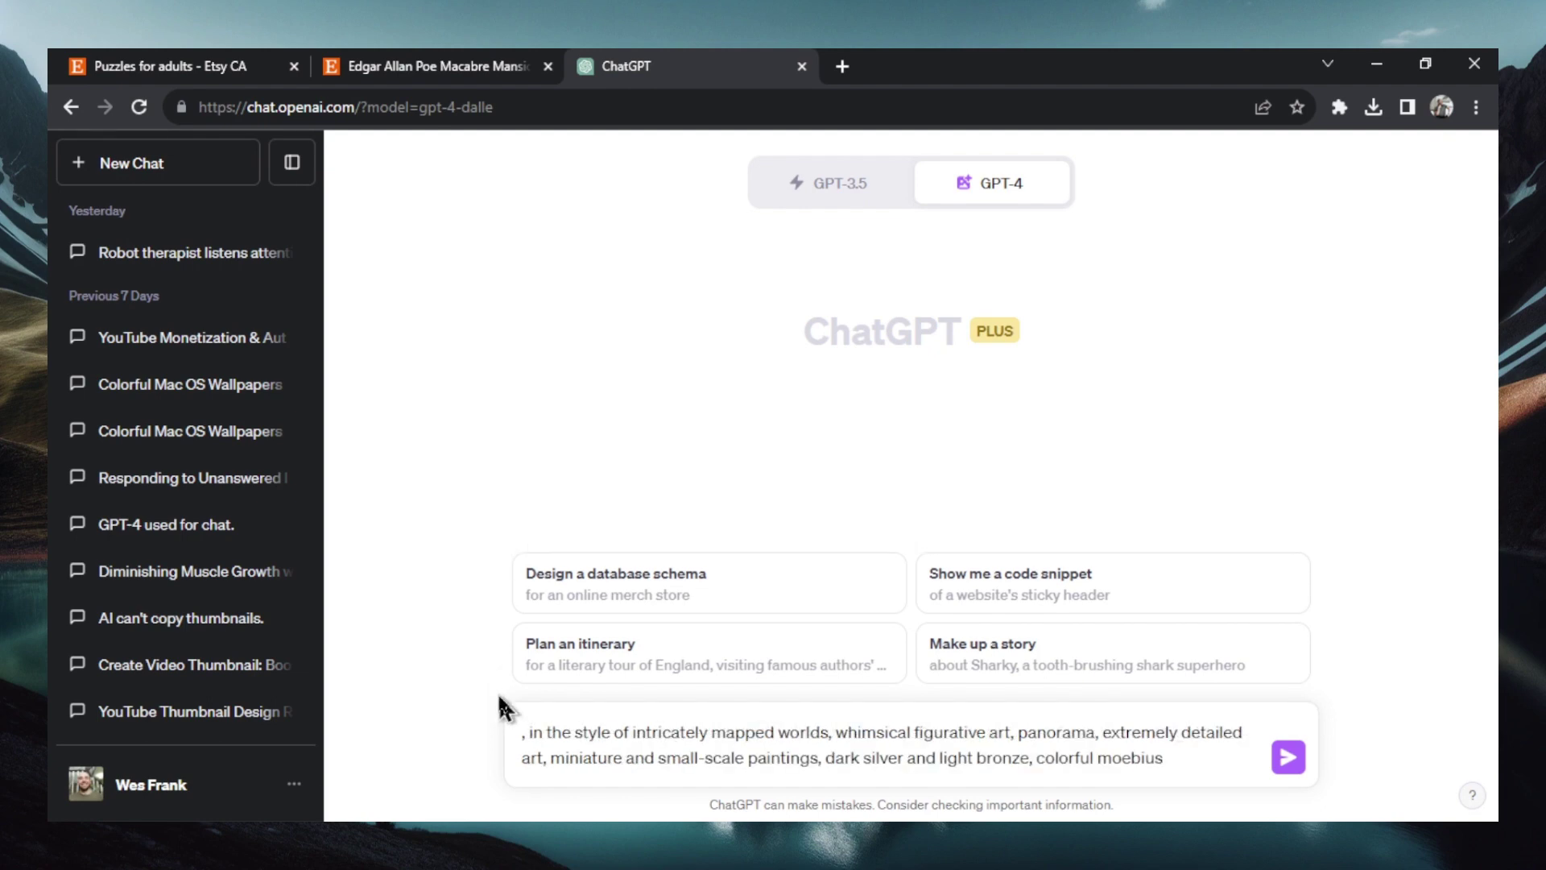
type("a kingdom in the sky")
left_click(1286, 765)
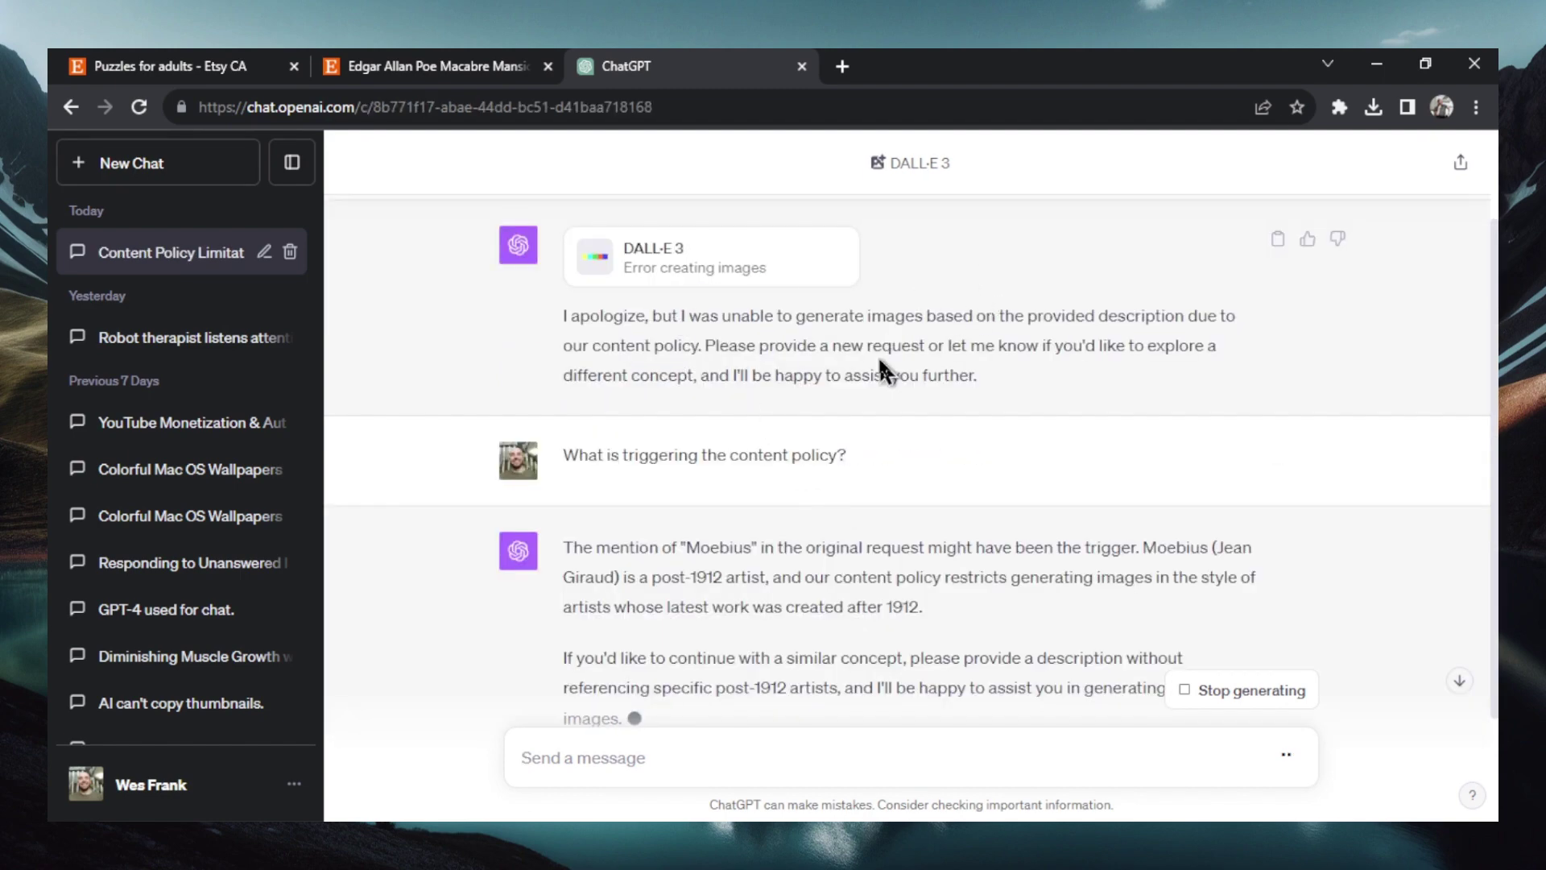
Copy the earlier kingdom-in-the-sky prompt and paste it into a new message.
scroll(801, 447, "down", 2)
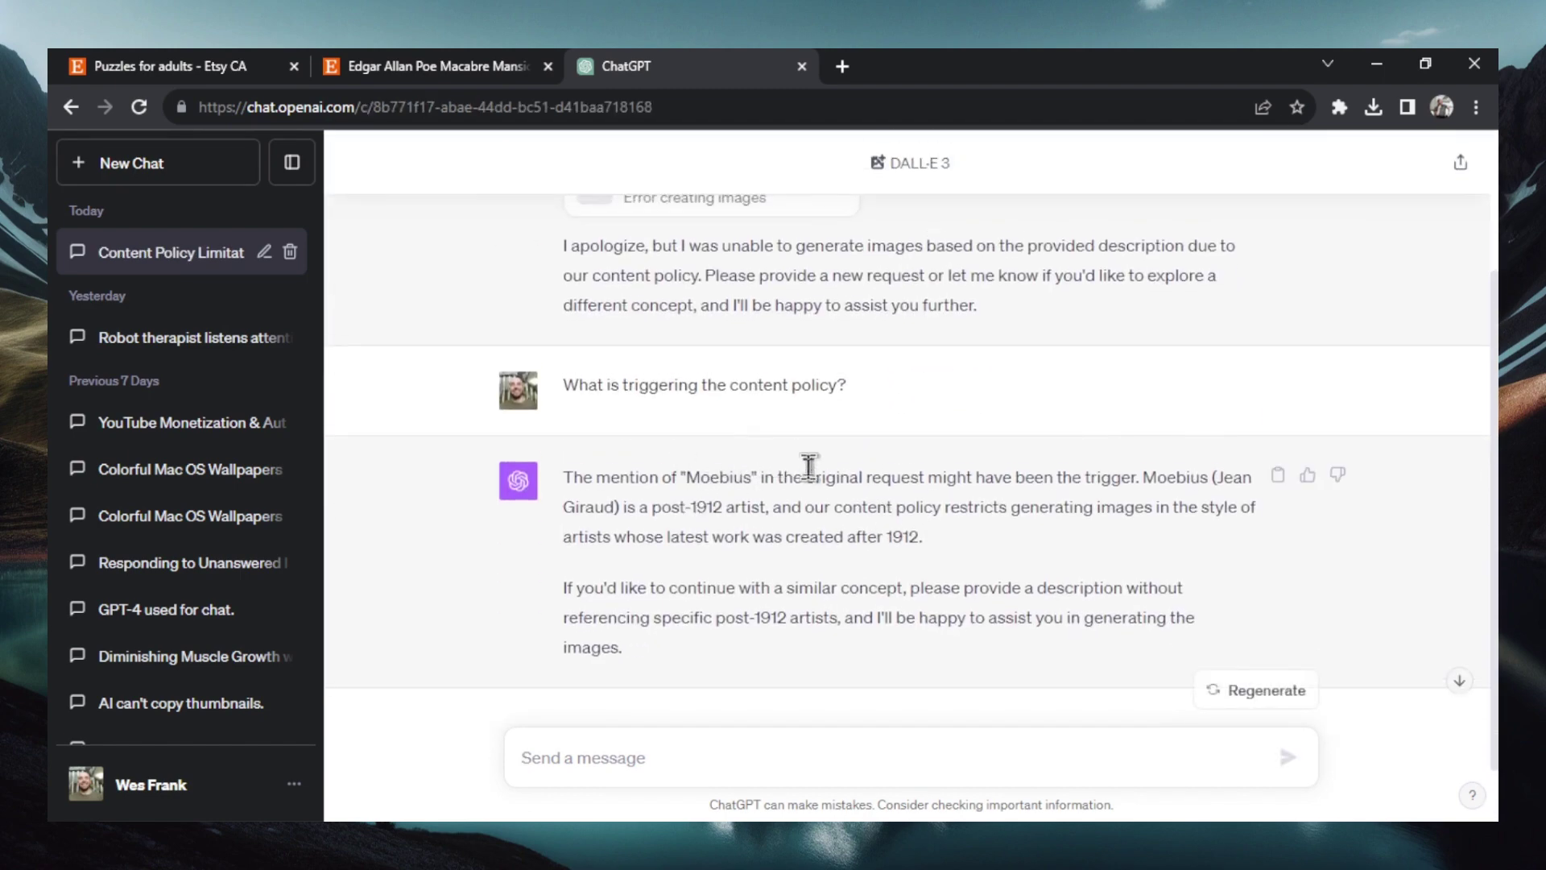
scroll(866, 483, "up", 4)
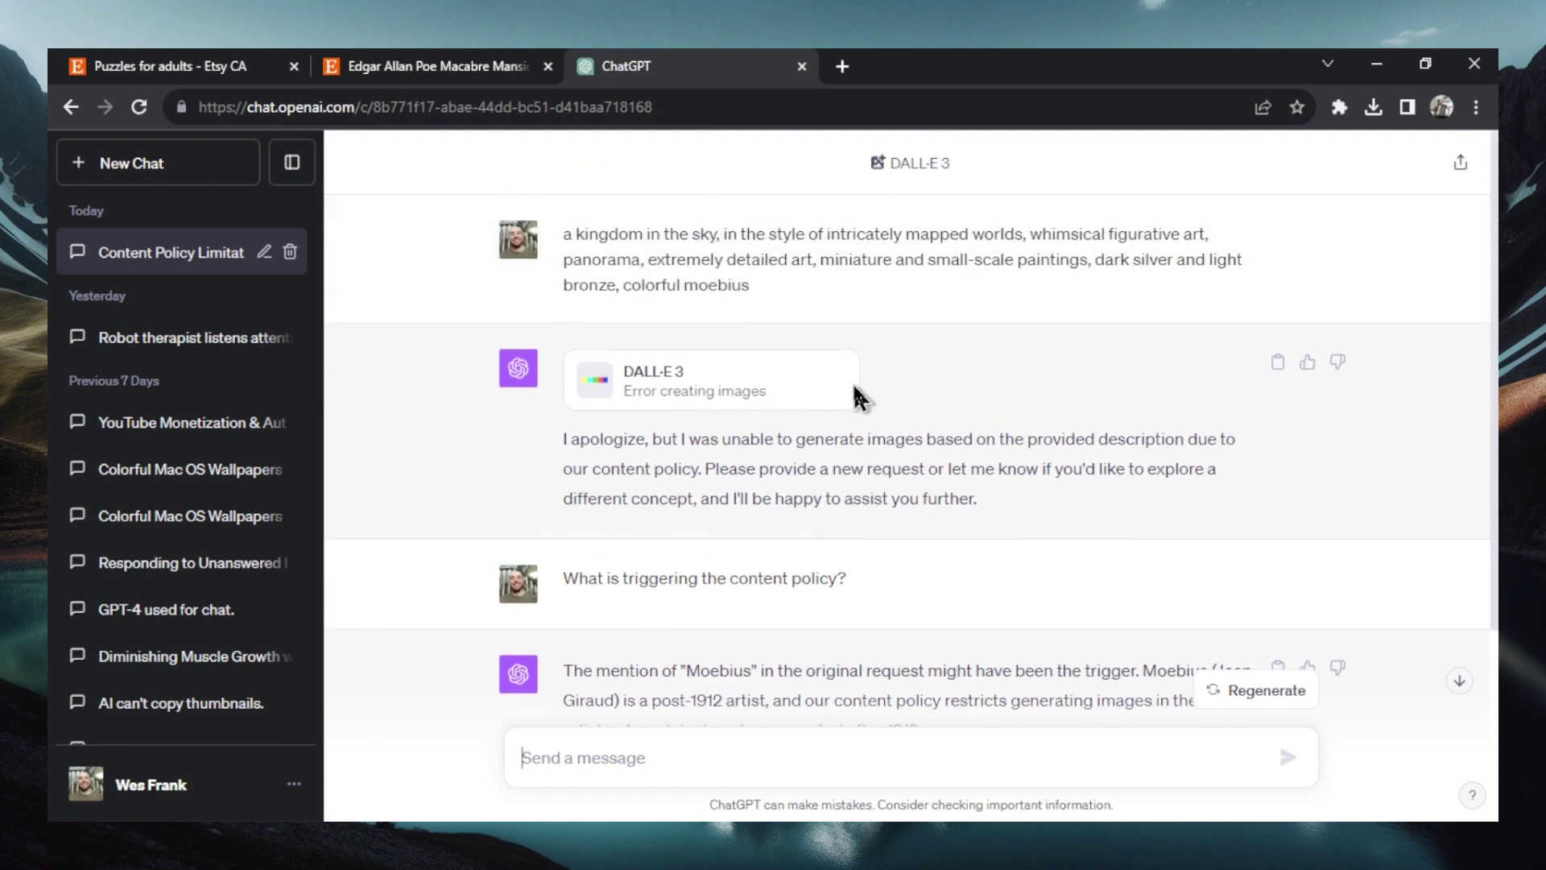
left_click_drag(762, 286, 563, 234)
key("ctrl+c")
scroll(859, 397, "down", 1)
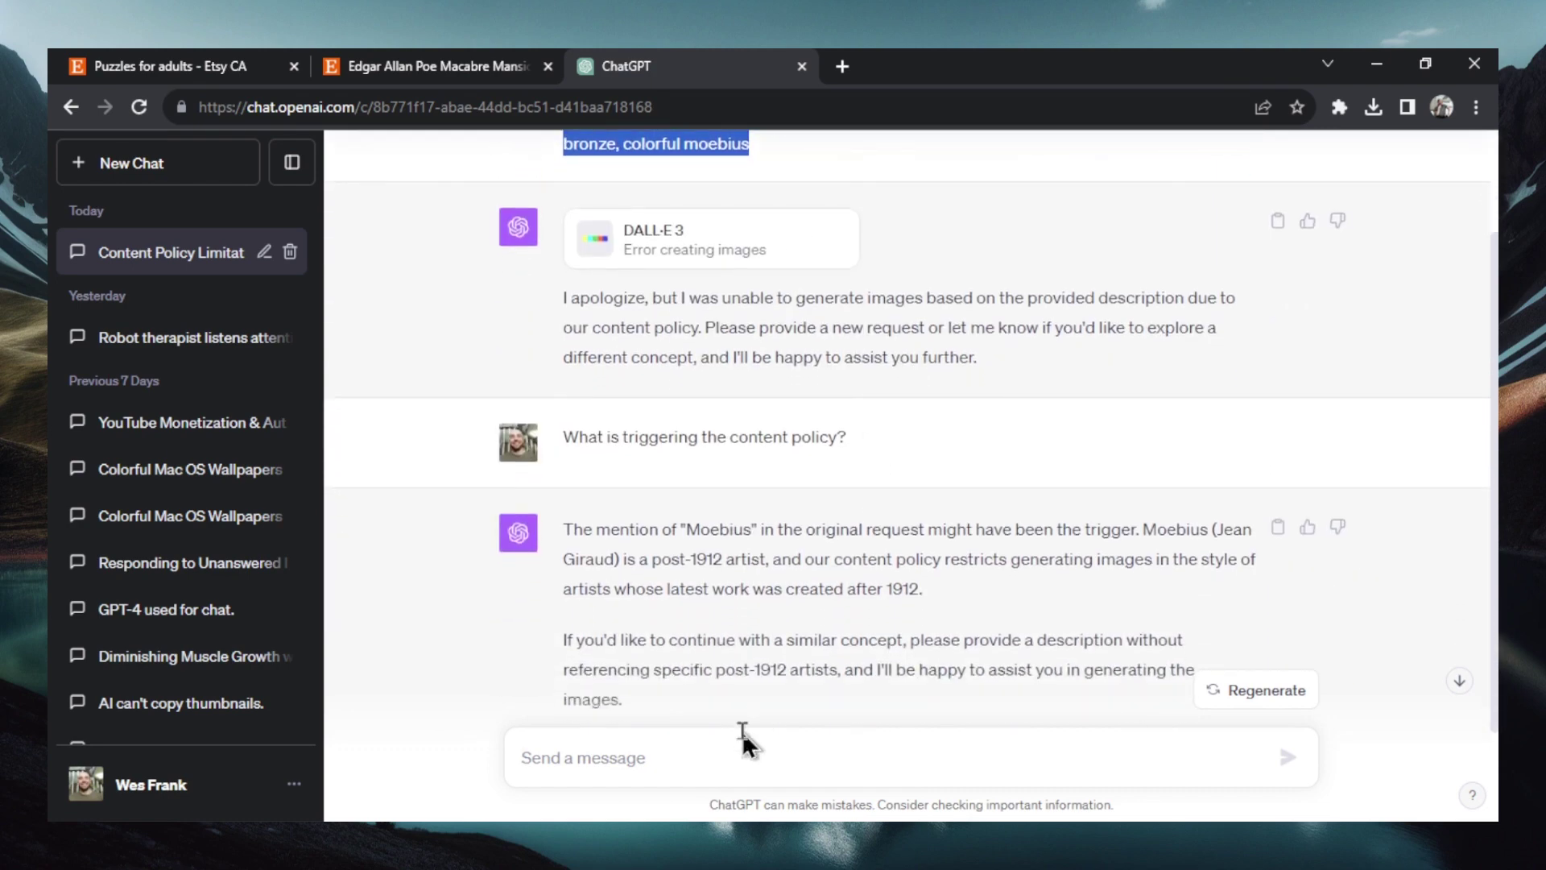
left_click(742, 739)
key("ctrl+v")
Swap the Moebius reference for ', Where's Waldo style' and send the prompt.
key("BackSpace")
key("BackSpace")
key("BackSpace")
key("BackSpace")
key("BackSpace")
key("BackSpace")
key("BackSpace")
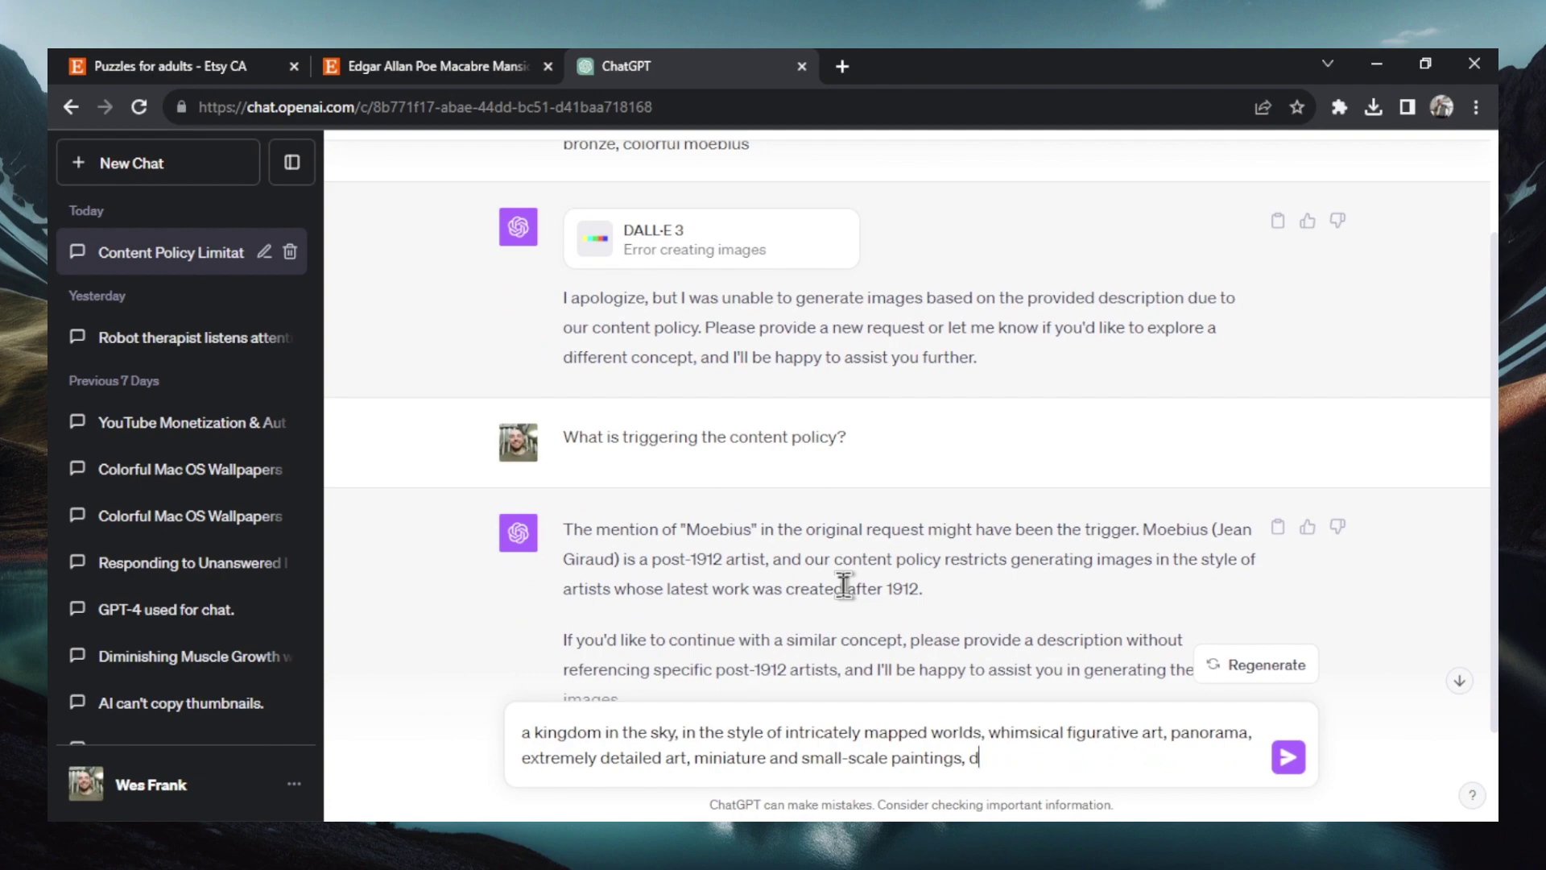
type("l, Whe")
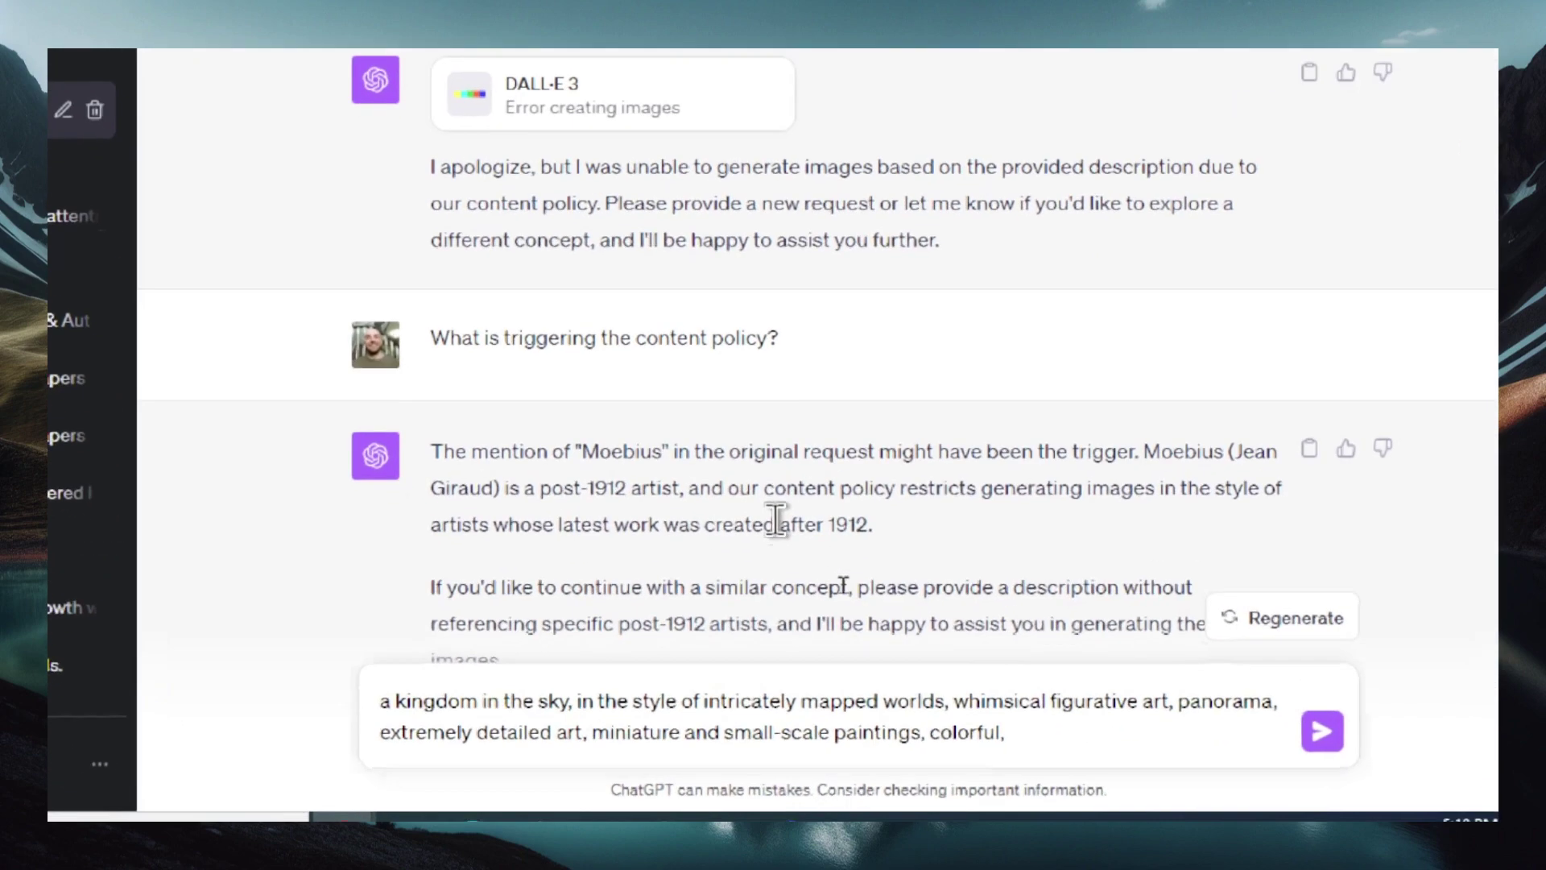
scroll(844, 586, "down", 2)
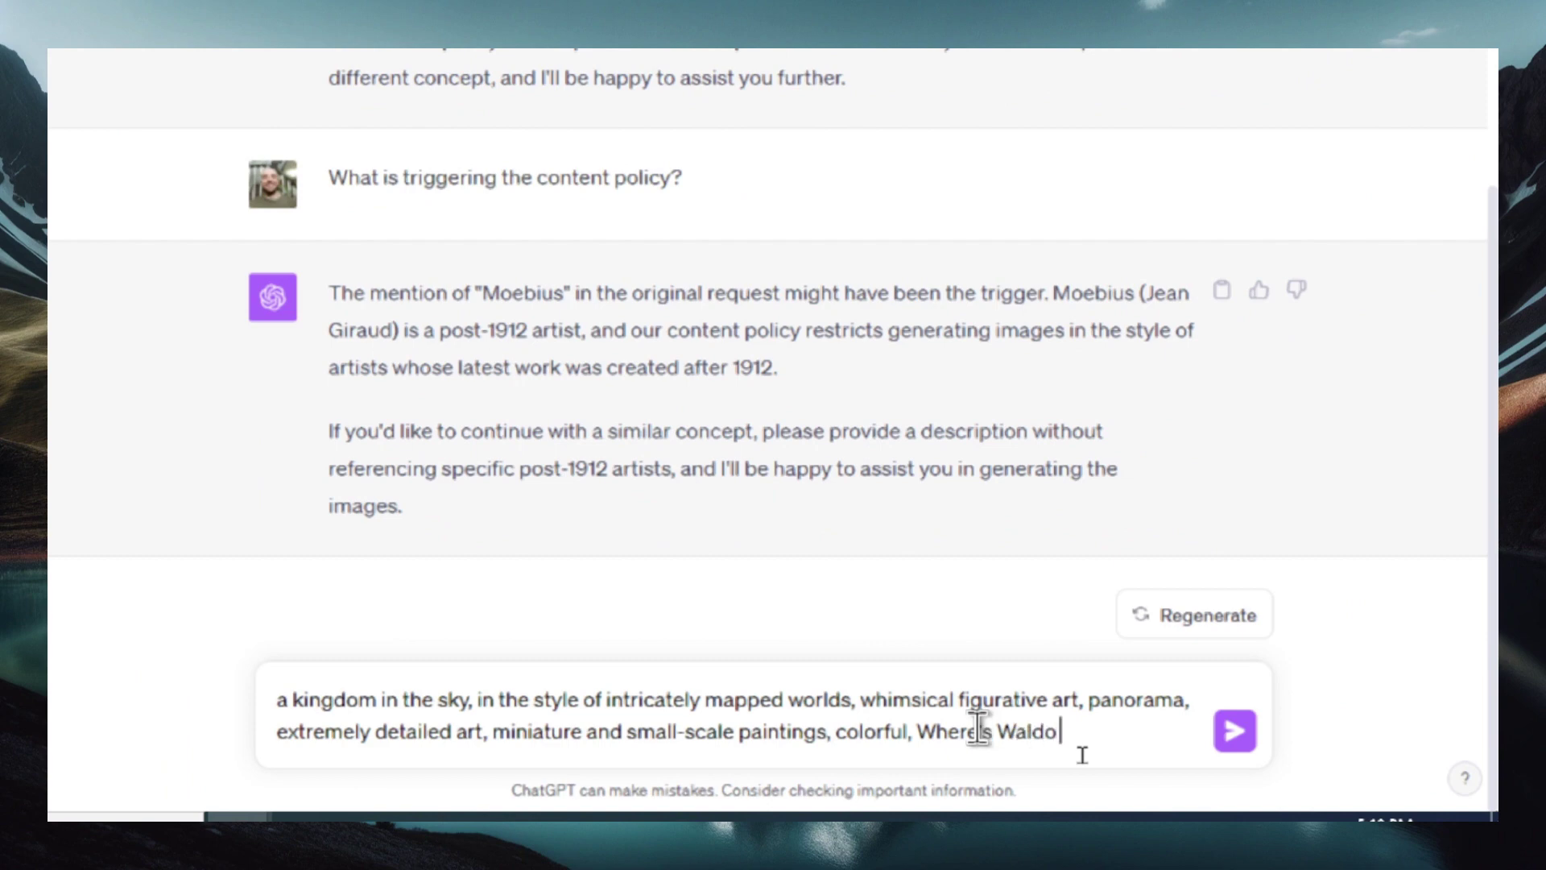
type("re's Waldo style")
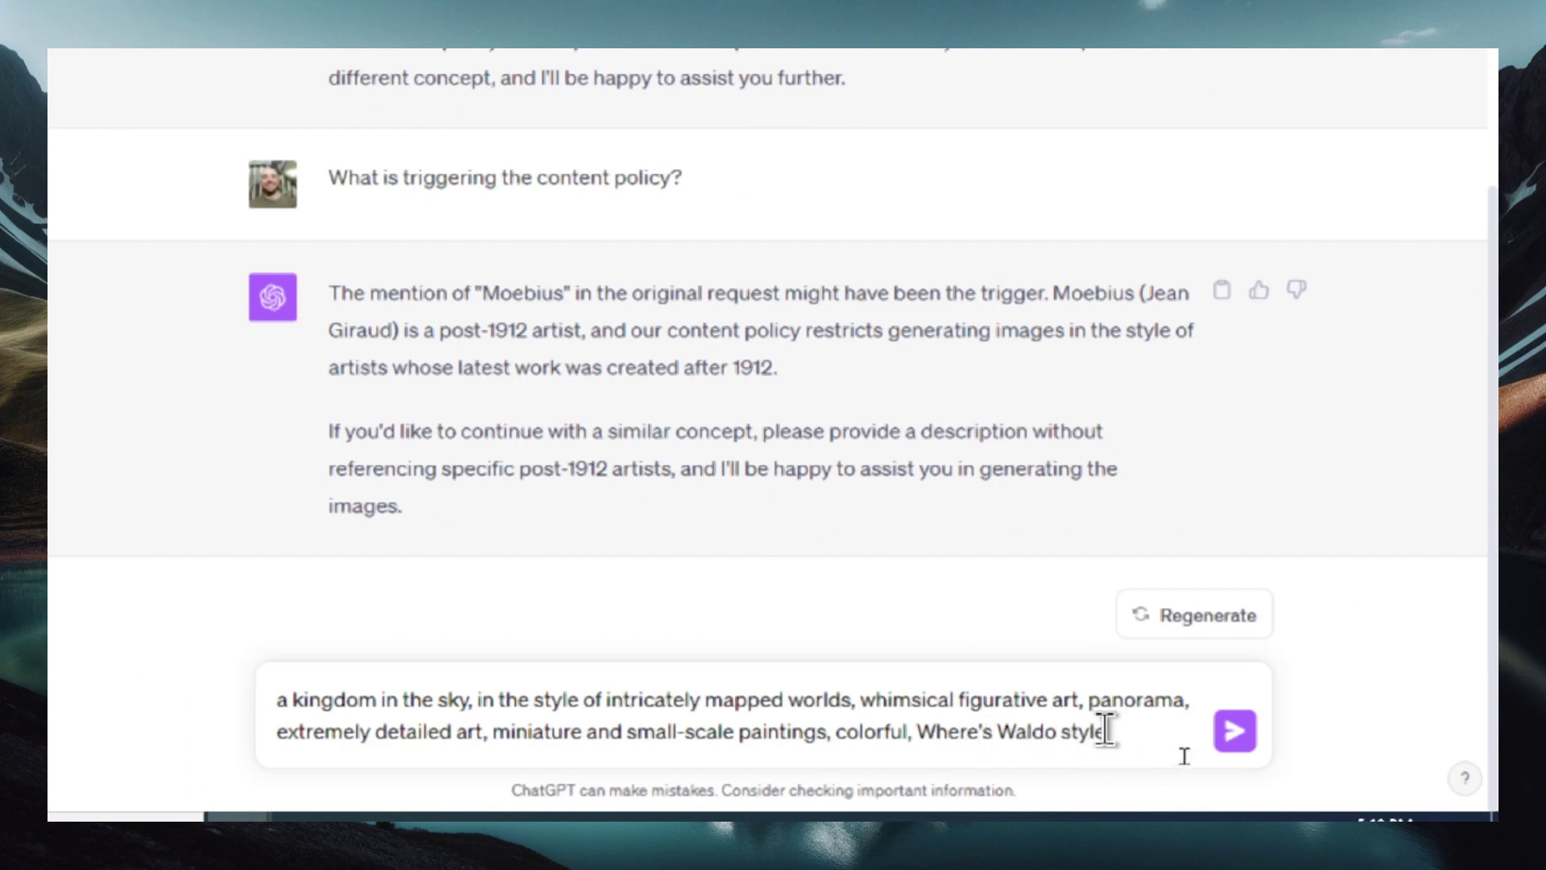
left_click(1257, 729)
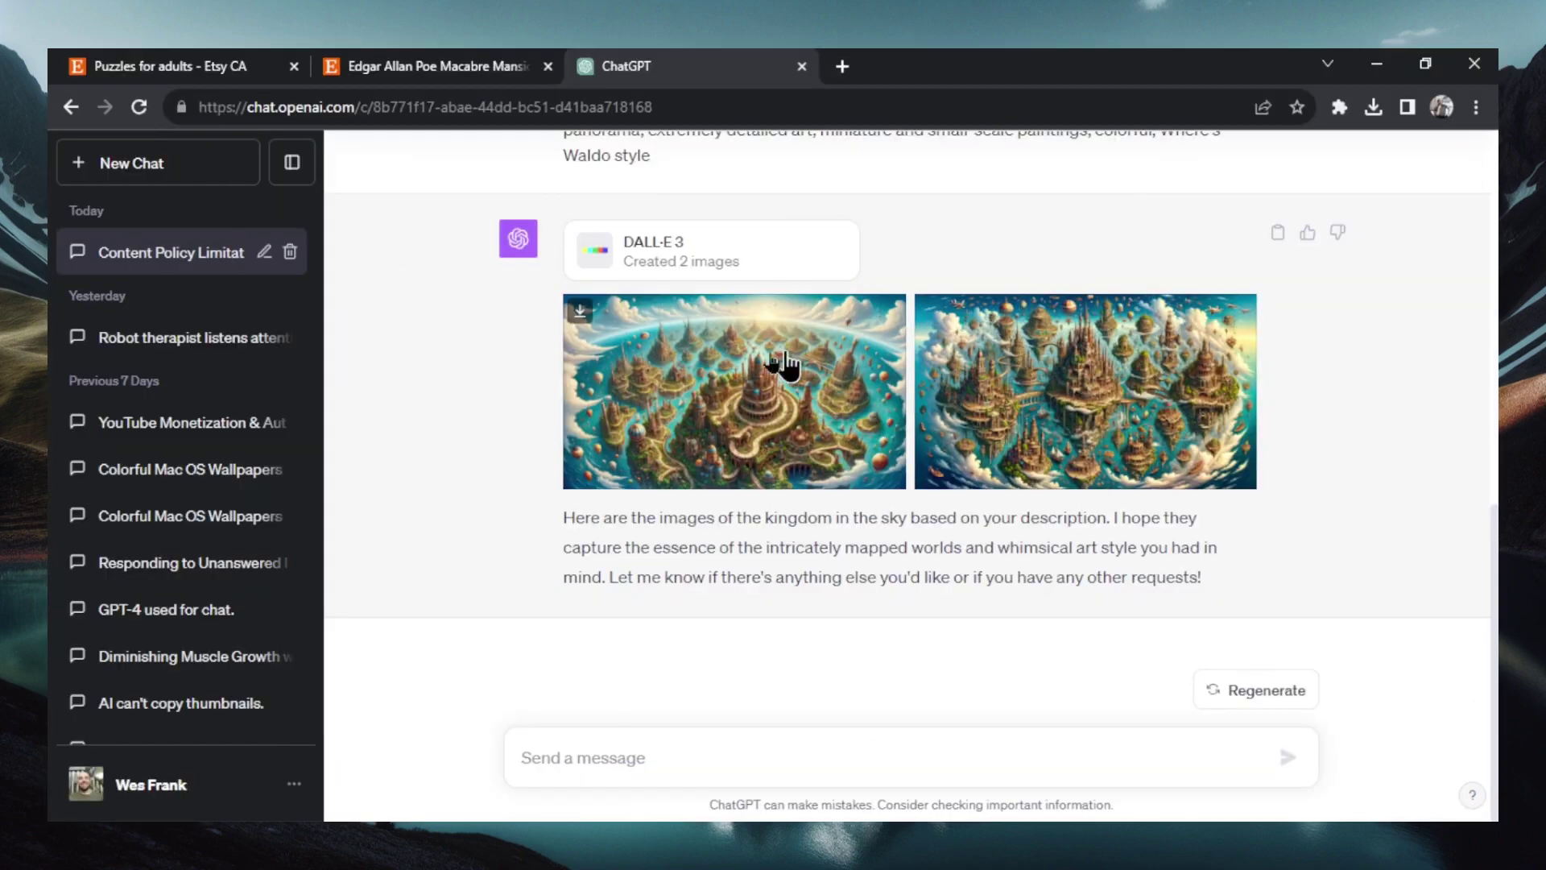
Compare both floating-kingdom images full size and download the first one.
left_click(785, 365)
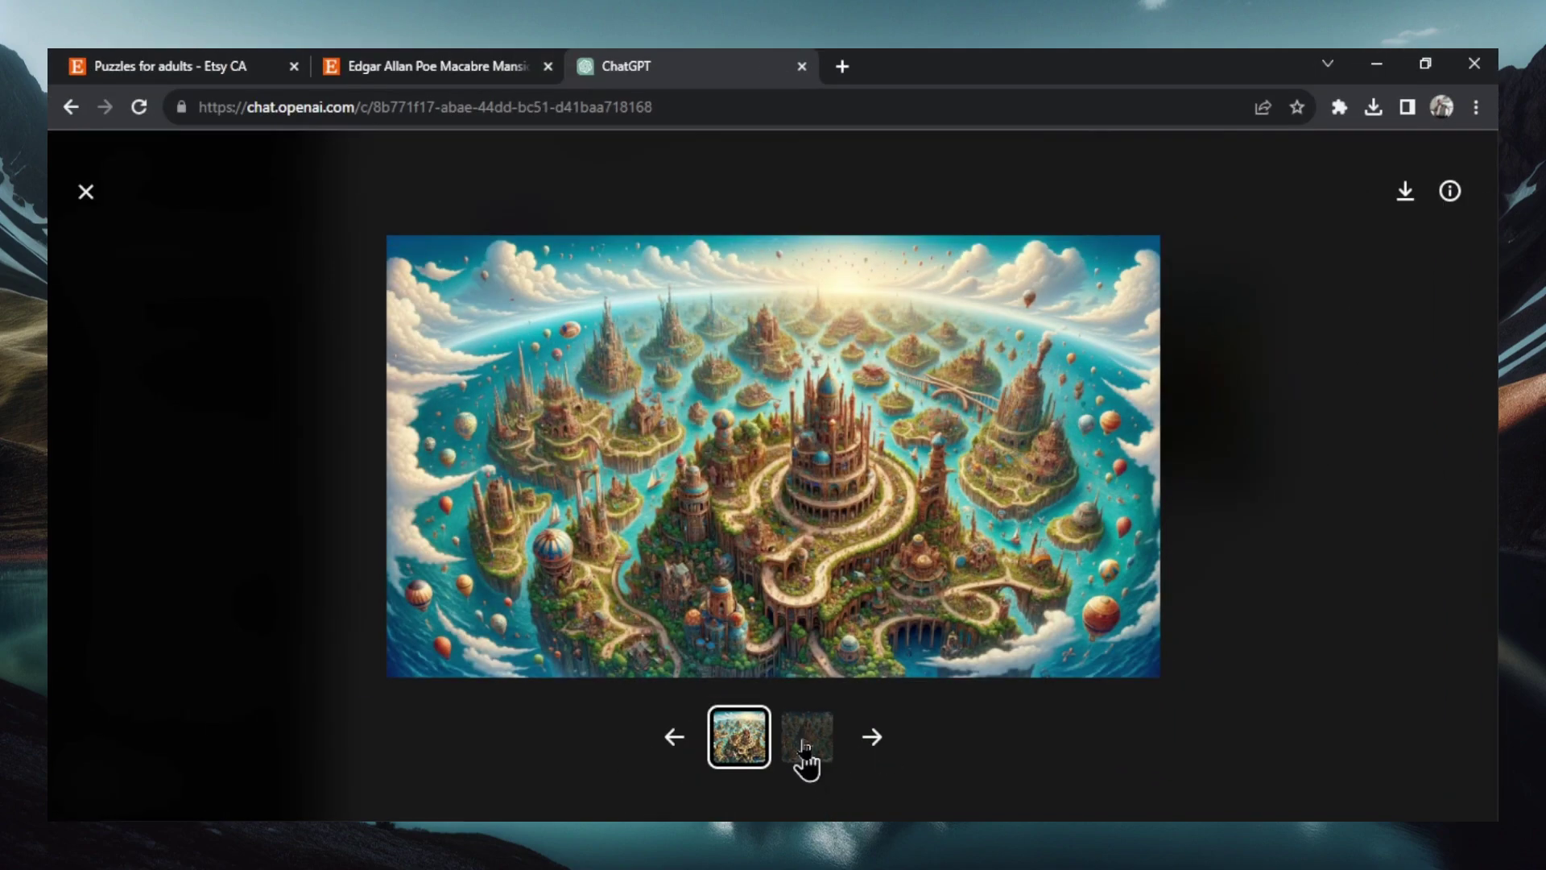
left_click(805, 741)
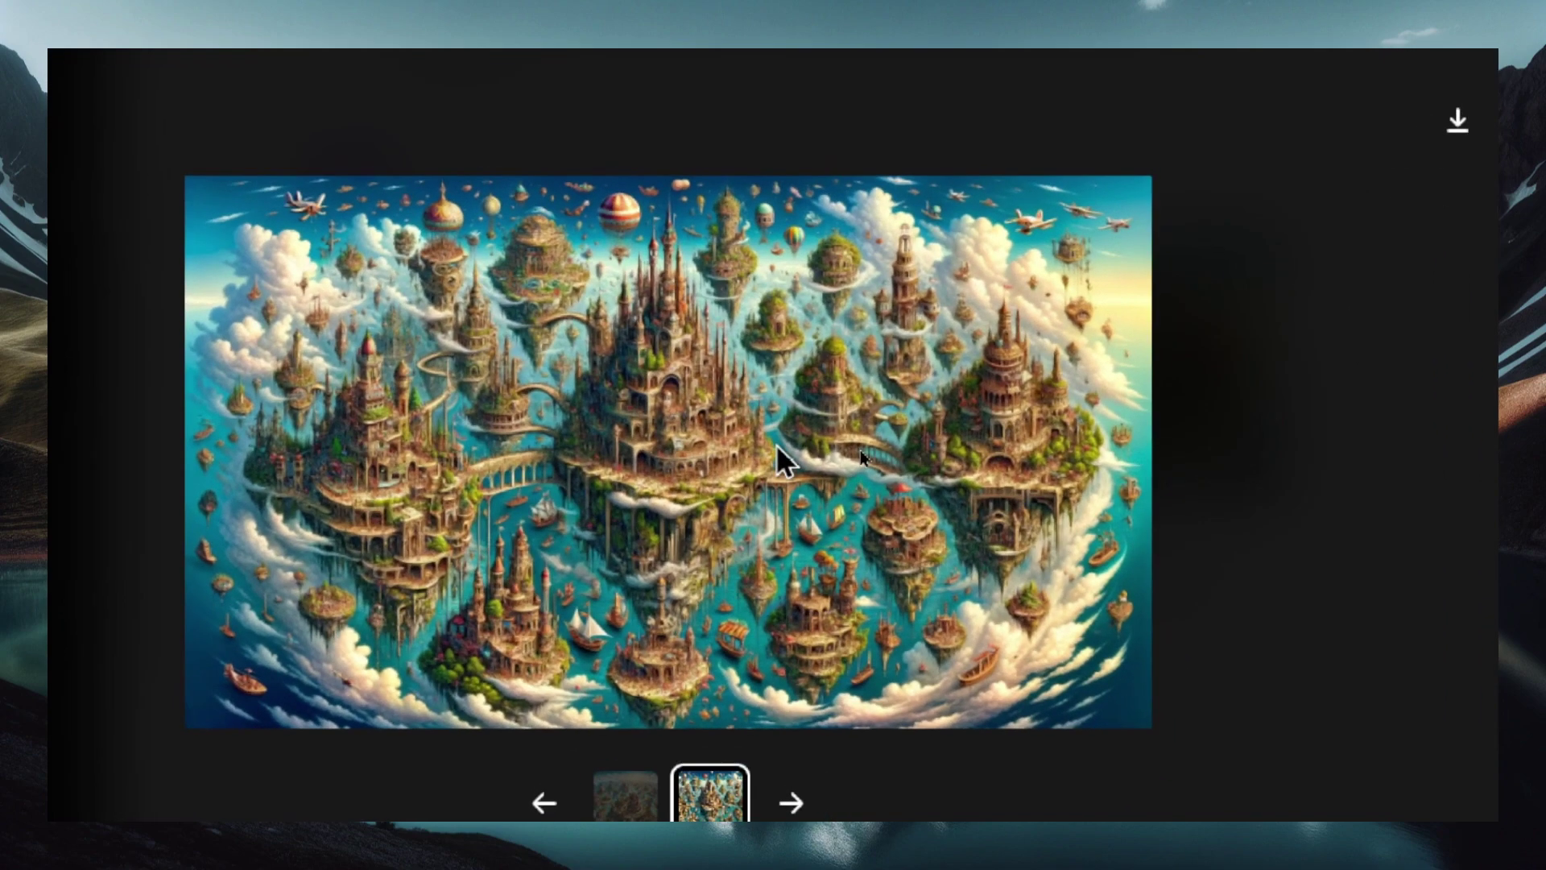
key("Left")
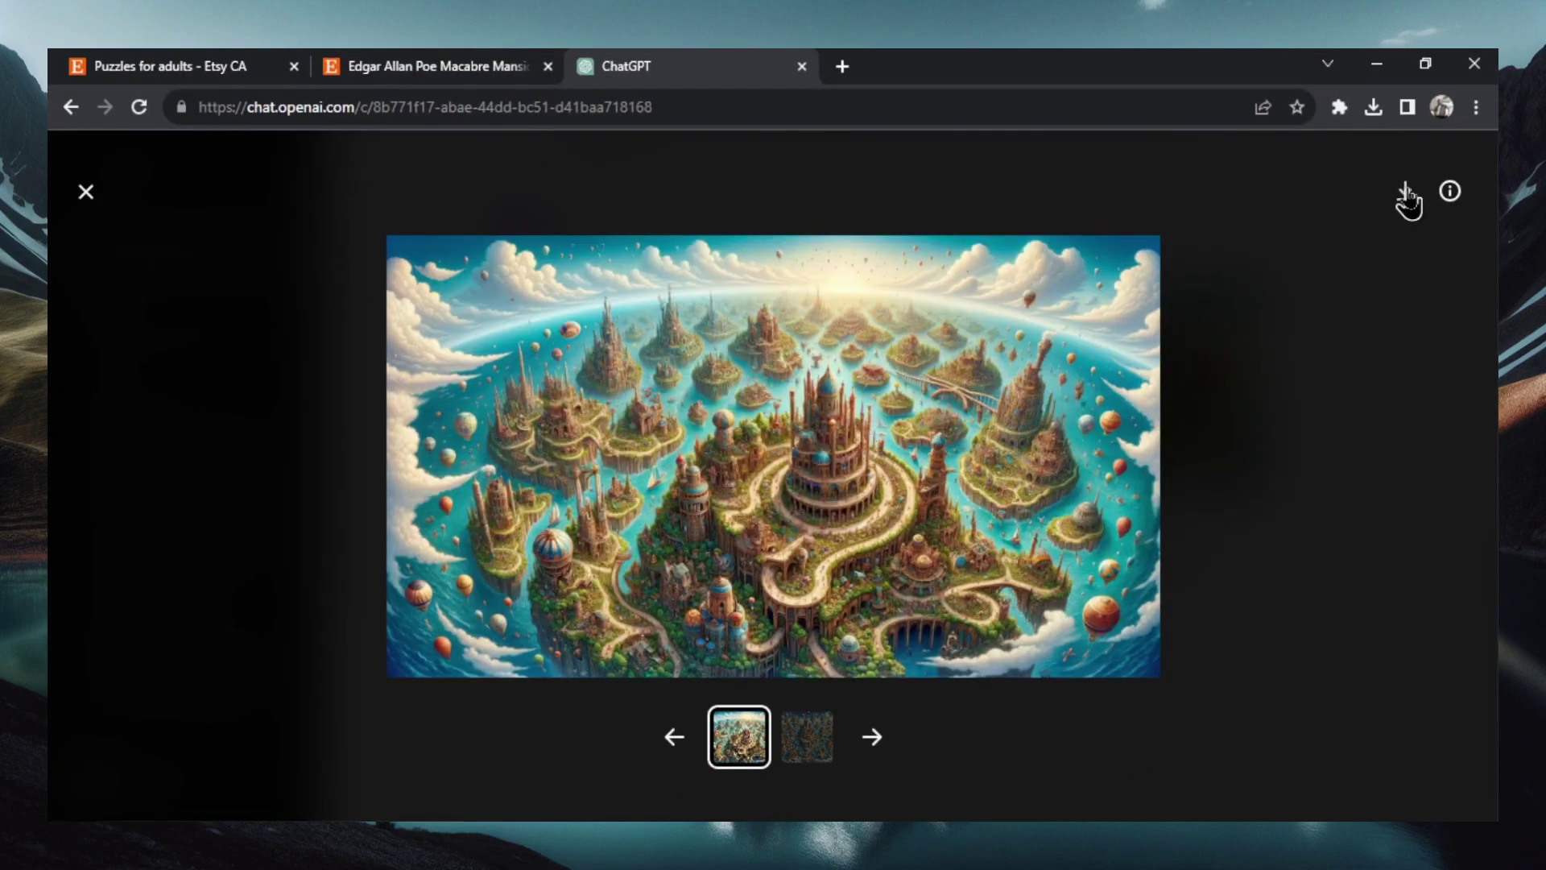
left_click(1406, 193)
key("Escape")
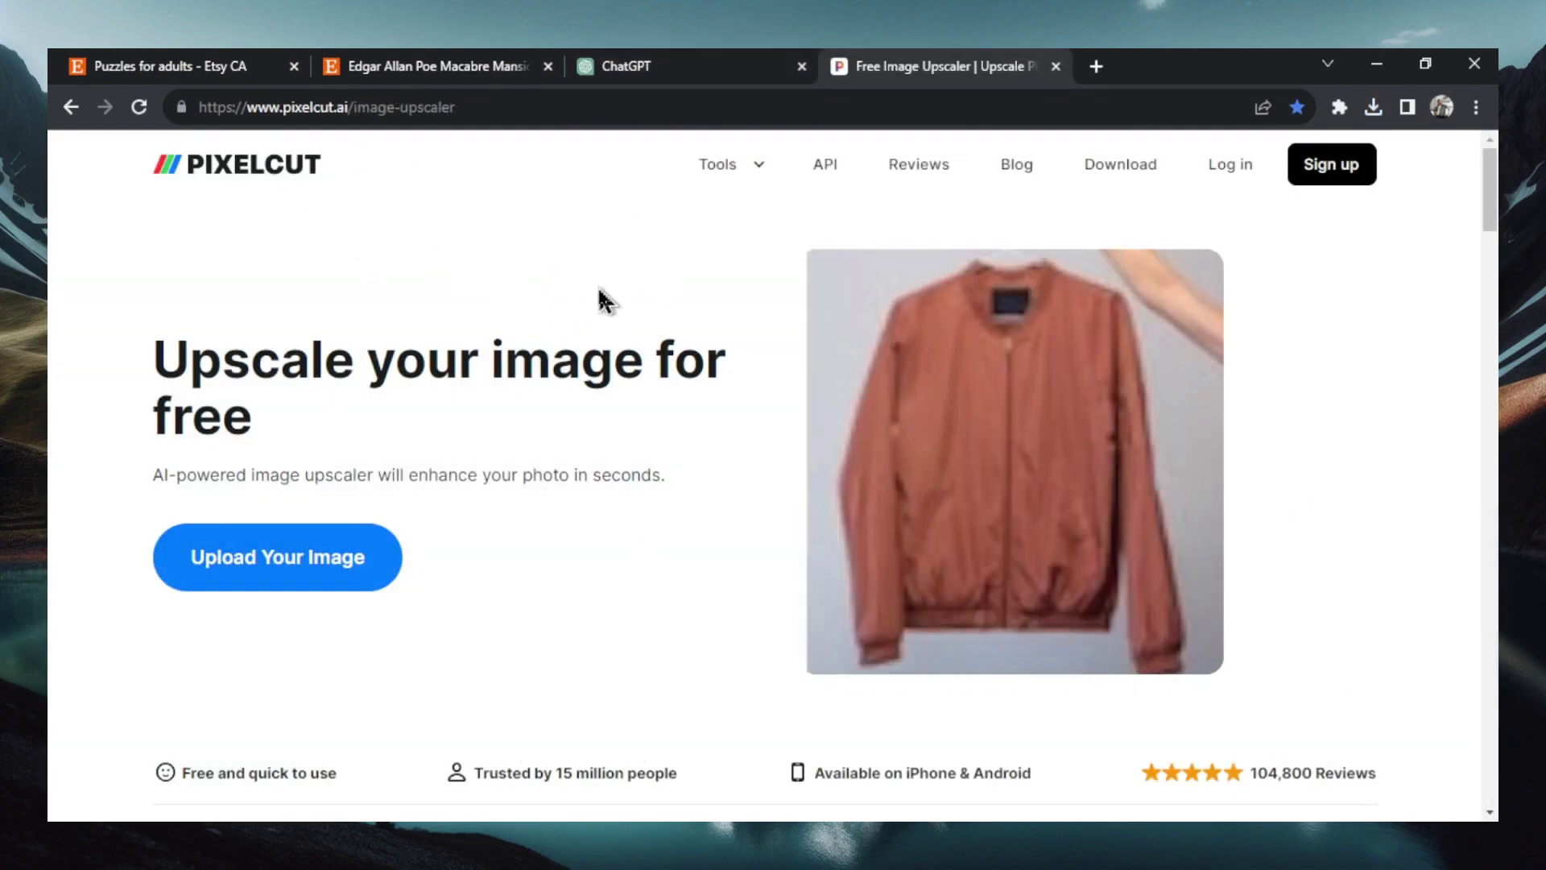
Upload the first DALL-E image to Pixelcut and download the 2x 3584×2048 upscale.
left_click(278, 564)
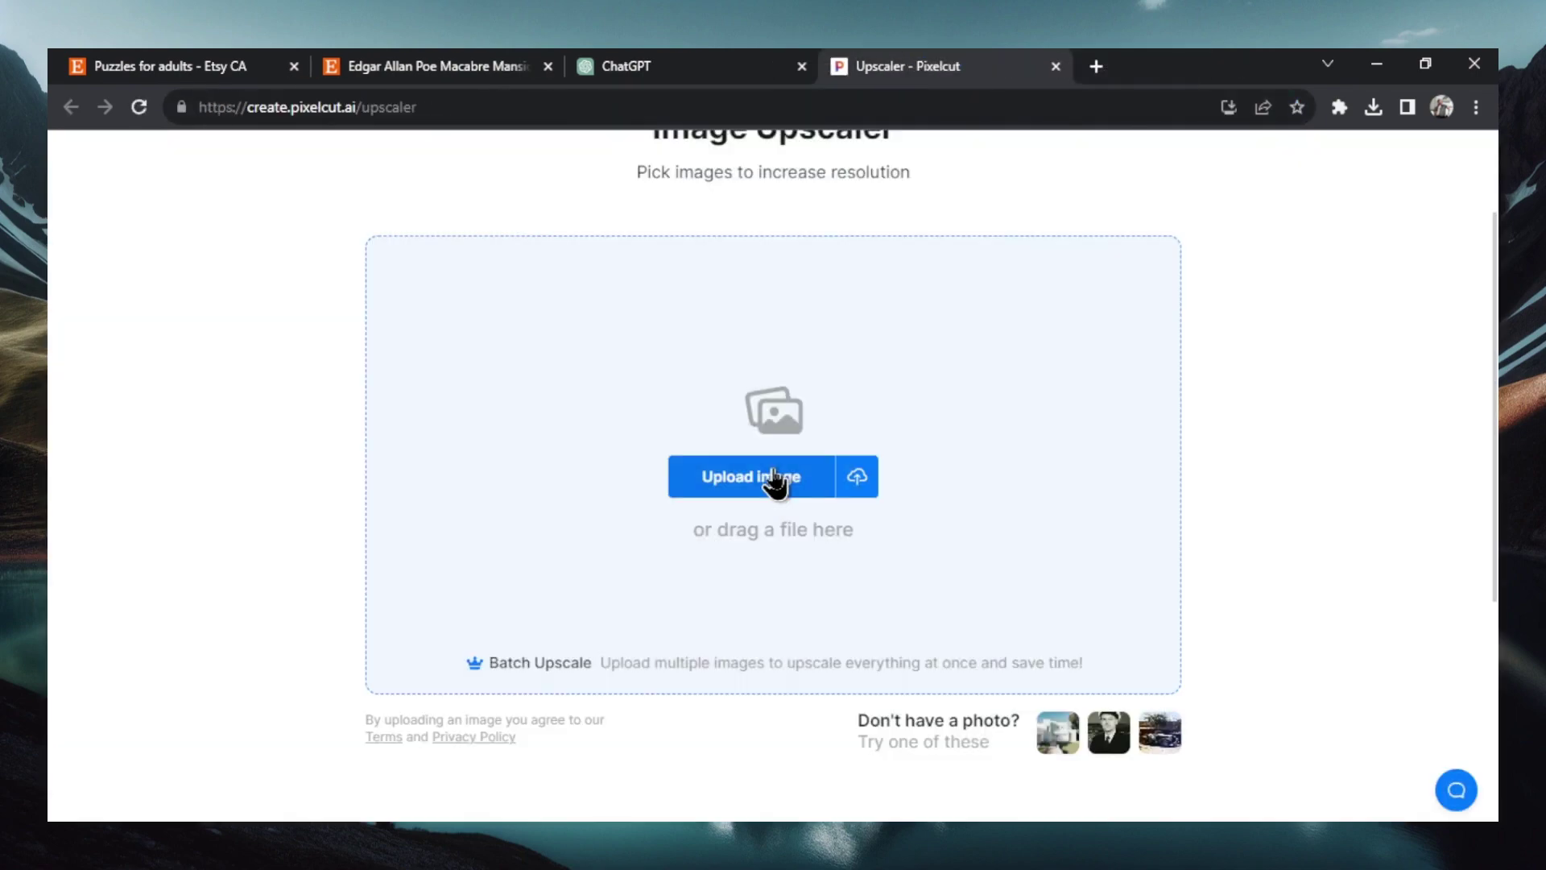
left_click(774, 475)
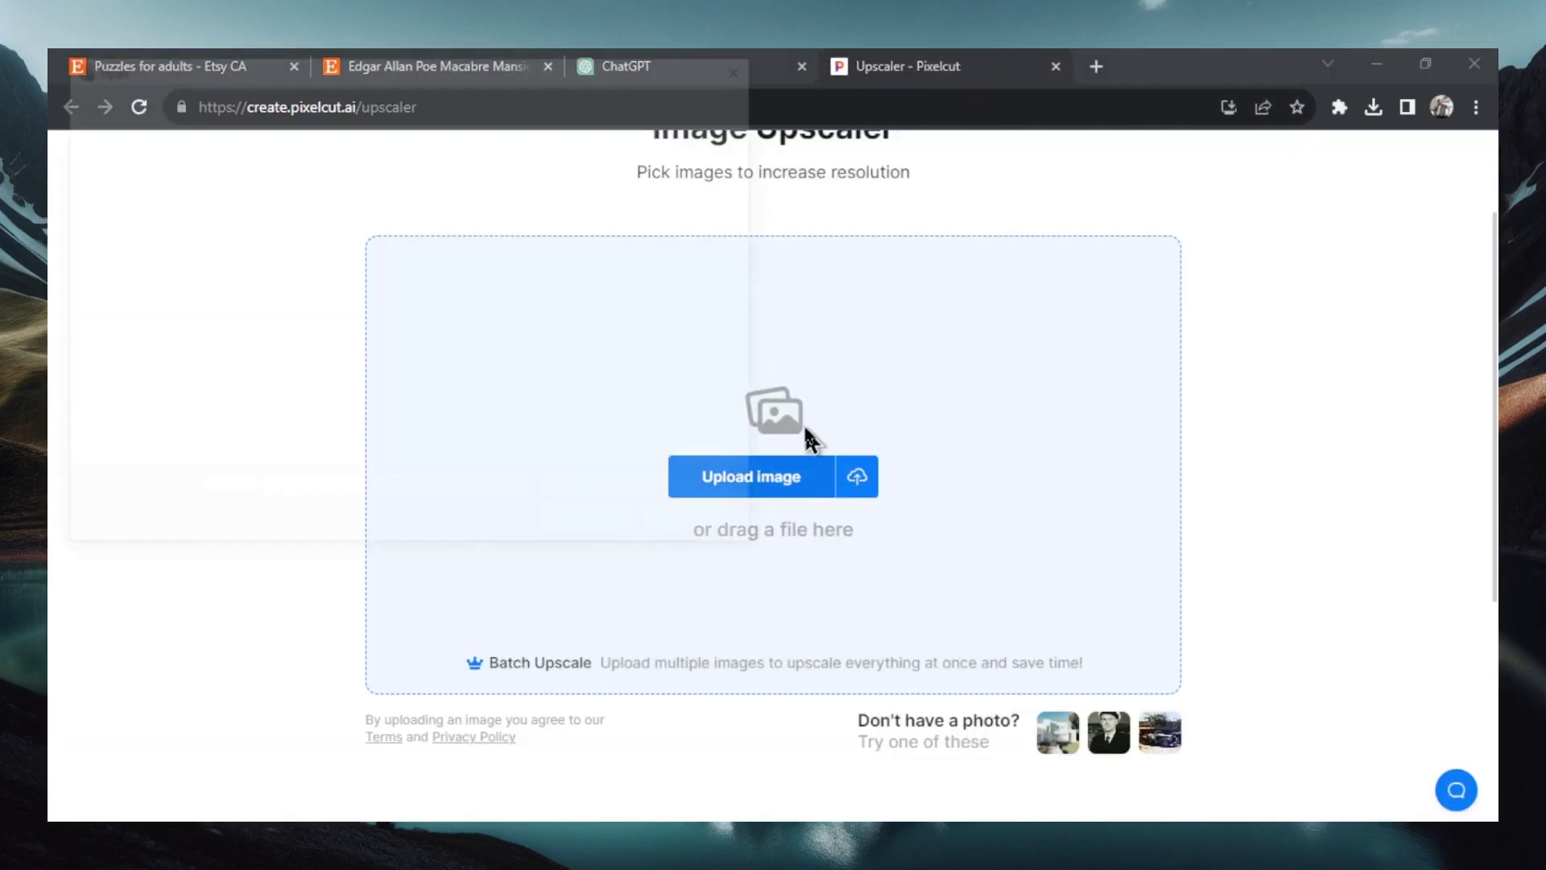
left_click(309, 286)
left_click(590, 525)
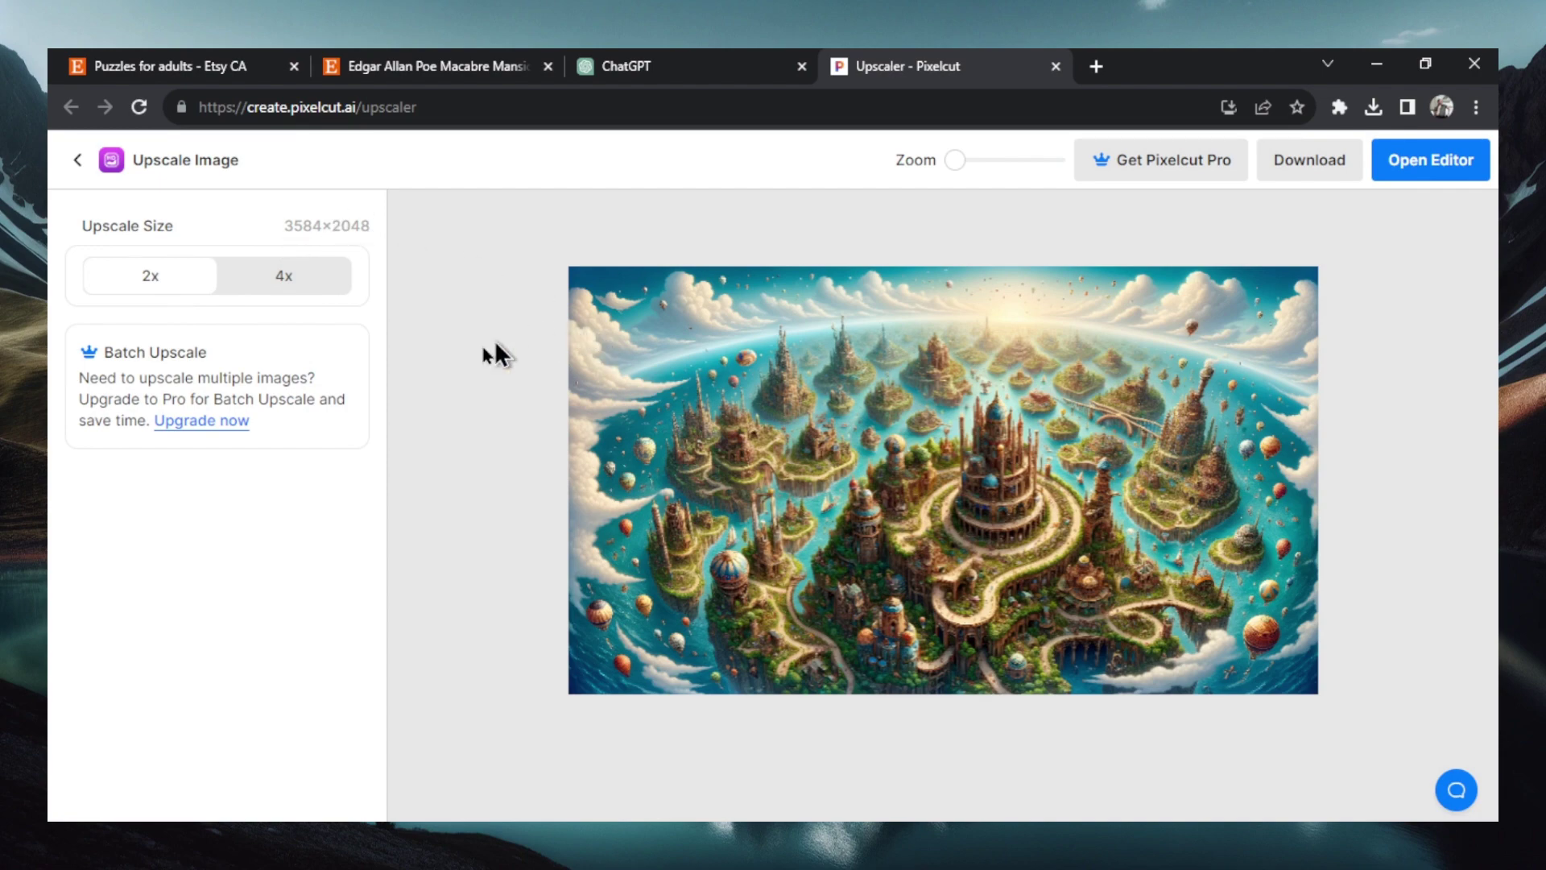
left_click(1329, 178)
Go to printify.com and search the product catalog for 'puzzles'.
left_click(850, 101)
type("pr")
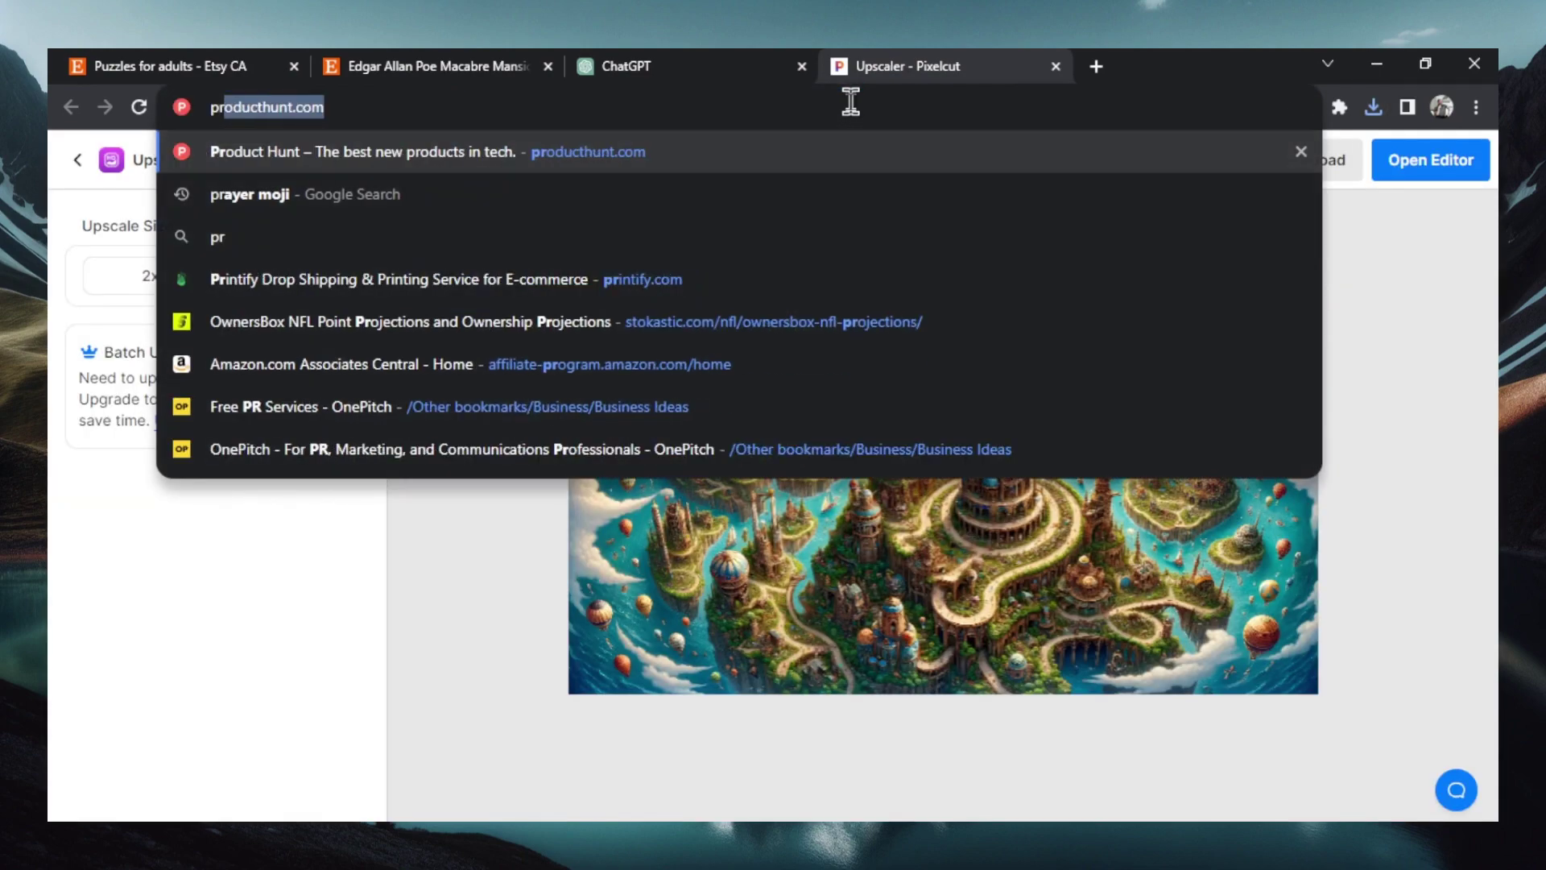
left_click(1006, 228)
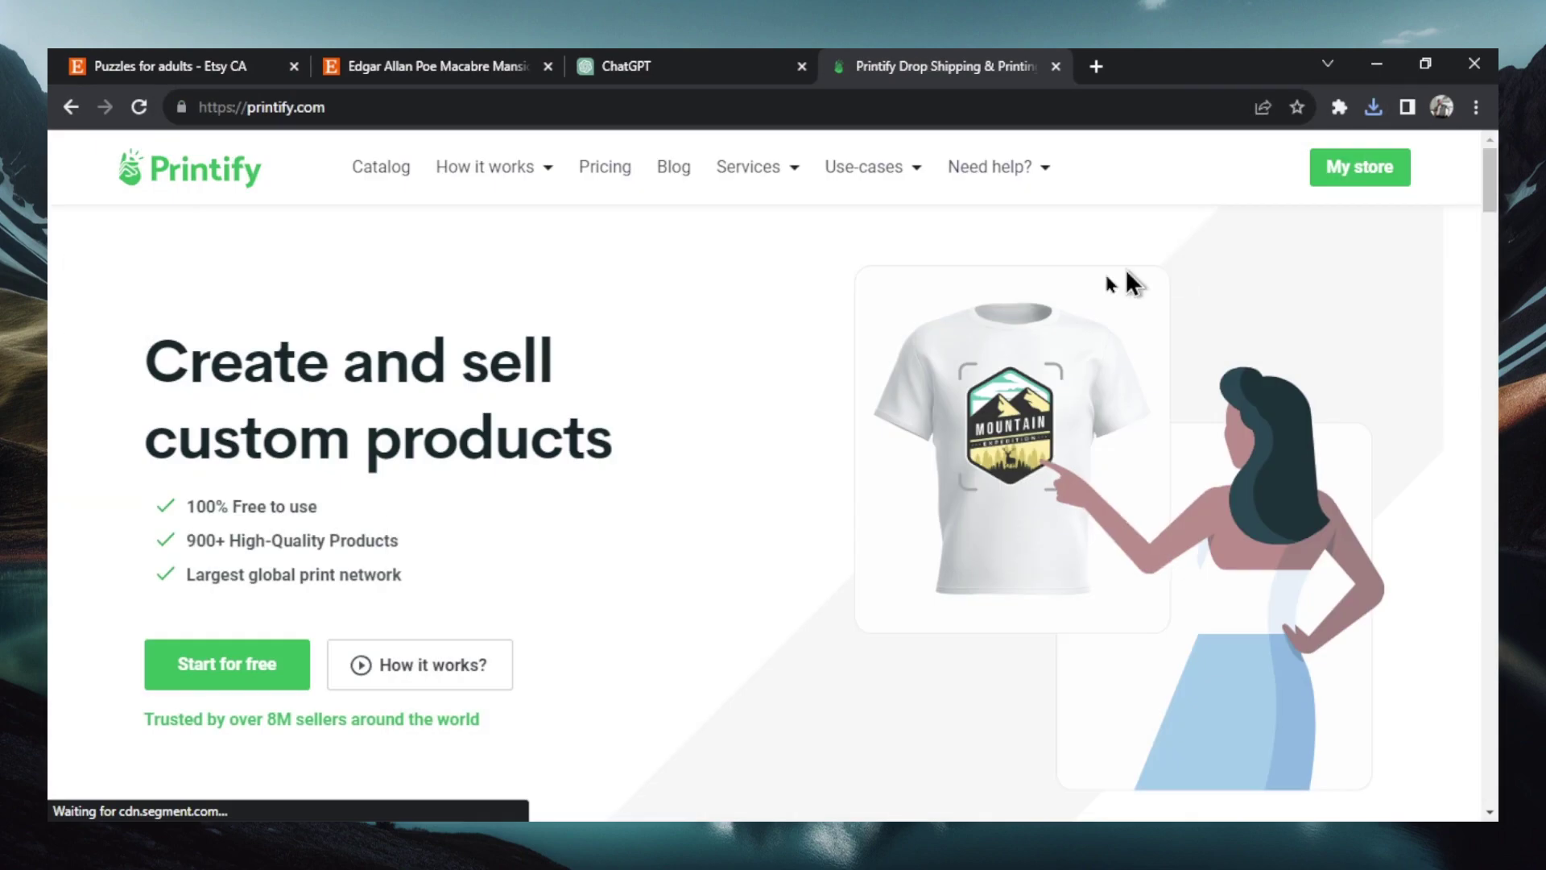
left_click(392, 174)
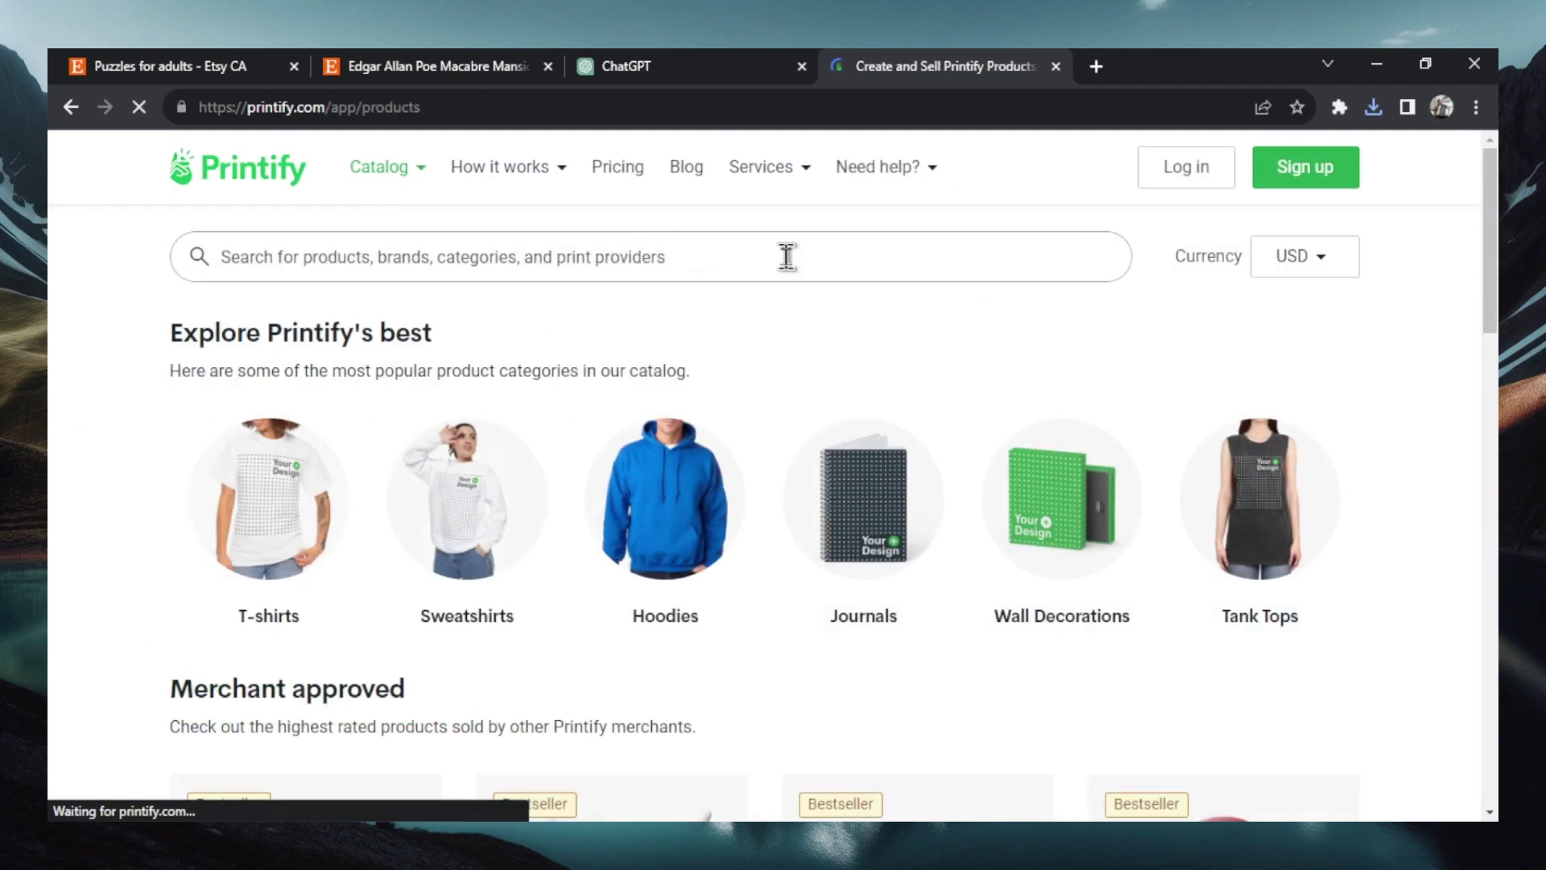
type("puzzles")
key("Return")
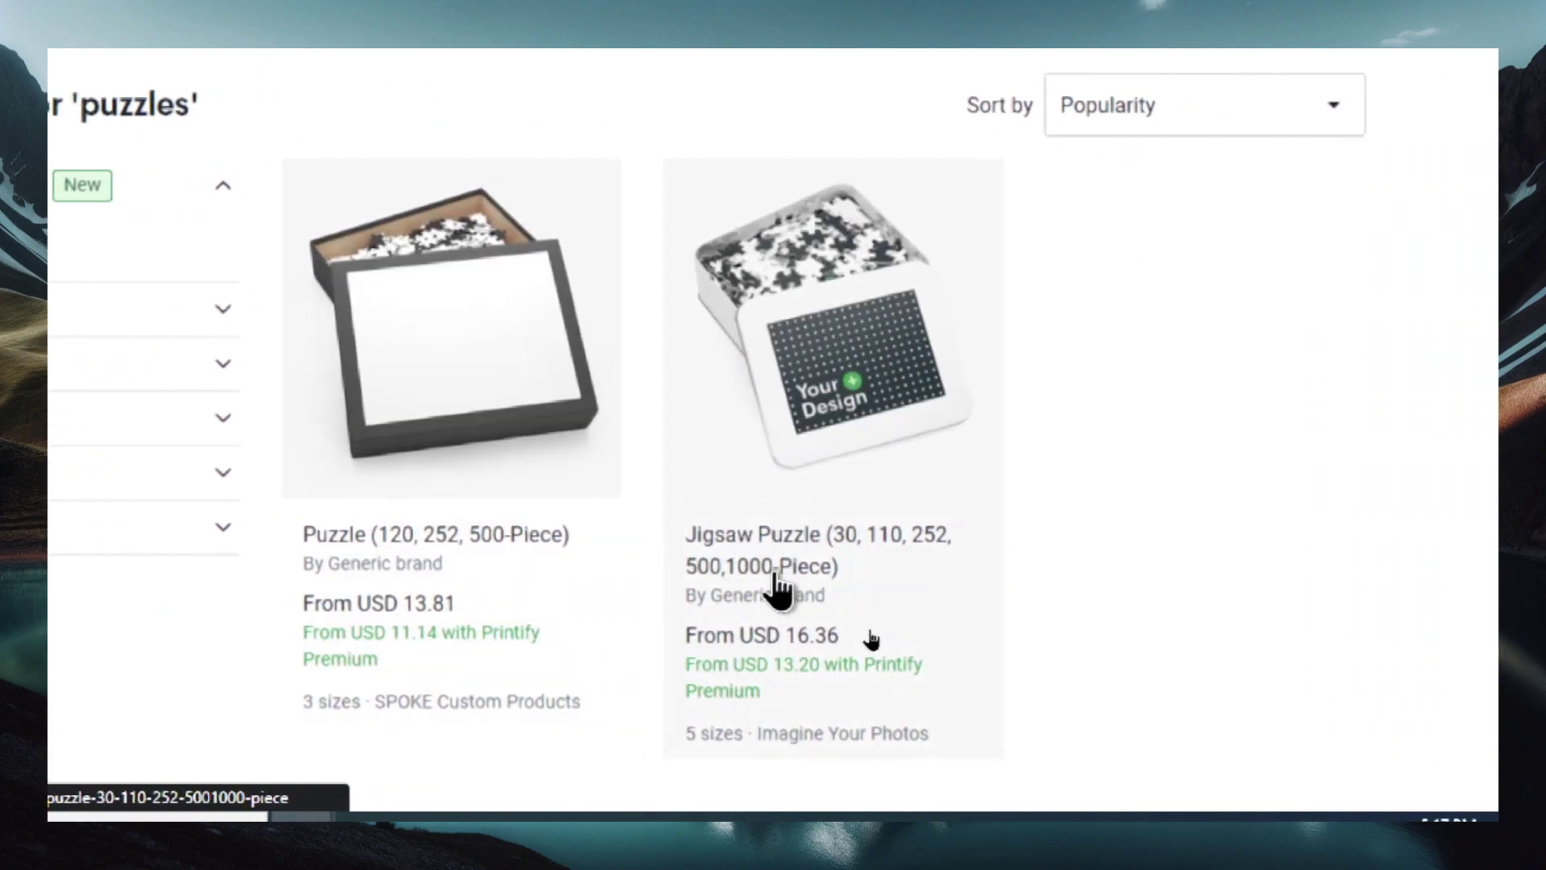
Skim the Macabre Mansion listing's 1000-piece wording, then return to Printify's puzzle catalogue results.
left_click(161, 66)
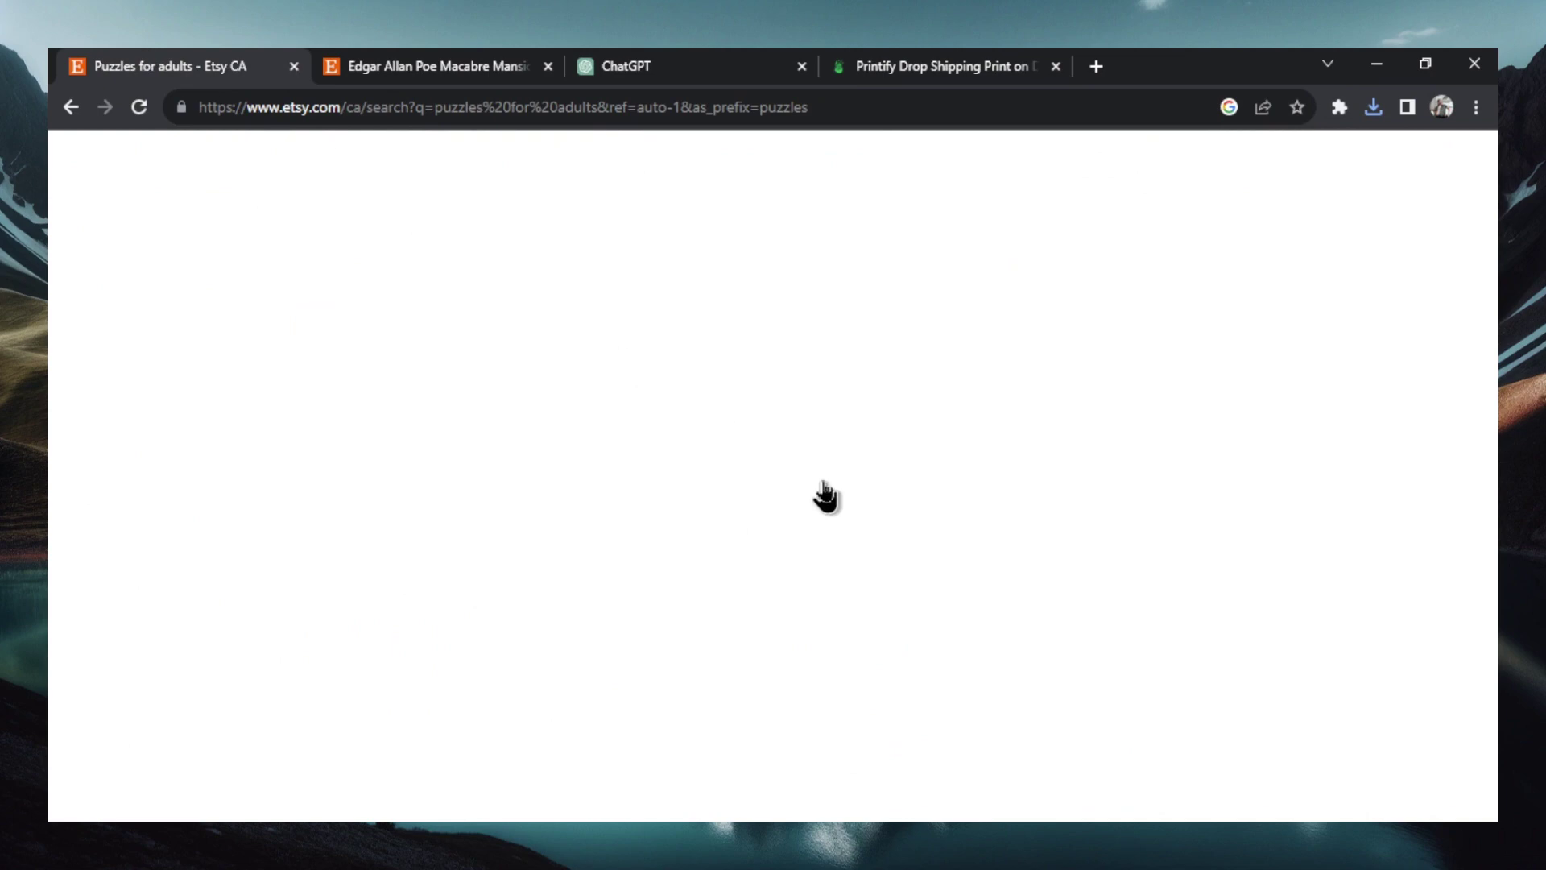
key("ctrl+Tab")
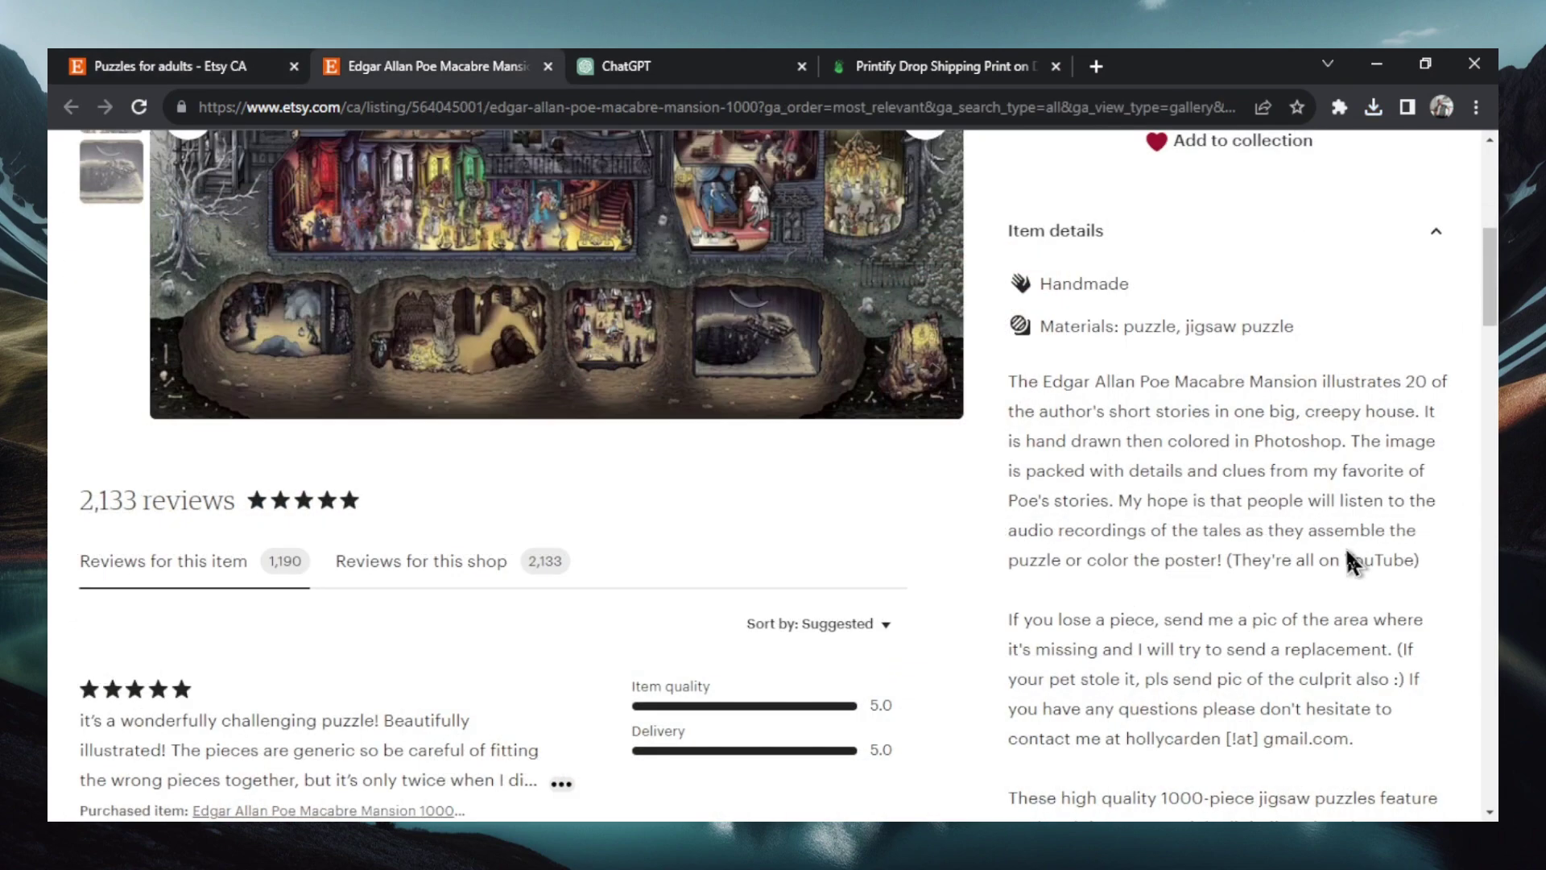
scroll(1345, 546, "down", 3)
scroll(1348, 548, "down", 1)
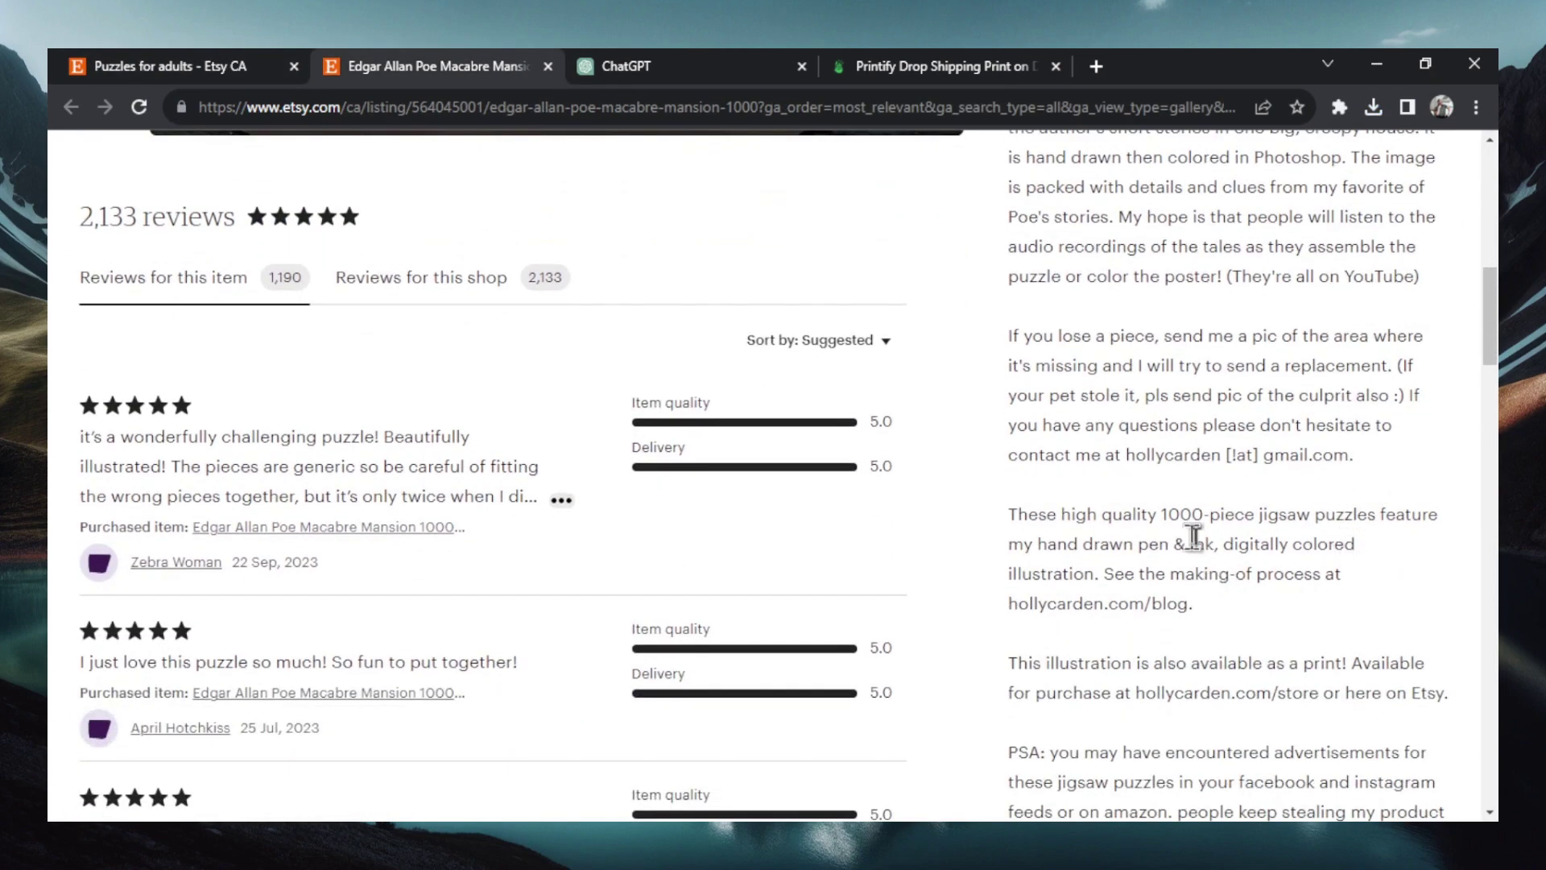
left_click_drag(1161, 514, 1383, 513)
left_click(1369, 513)
left_click(942, 66)
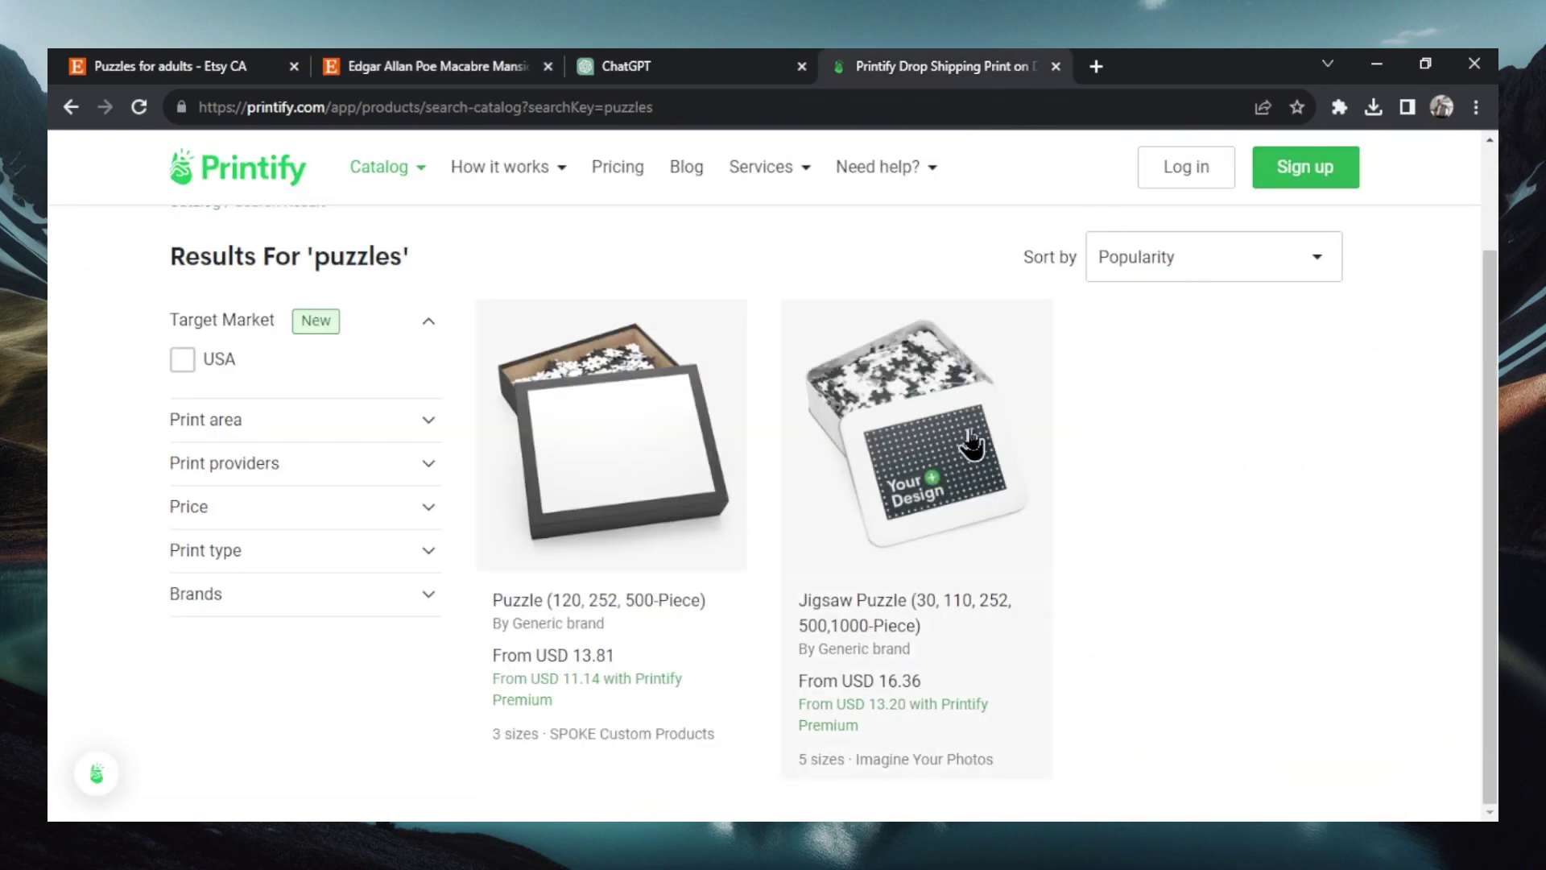
Open the Jigsaw Puzzle and start designing it with the Imagine Your Photos provider.
left_click(973, 442)
scroll(901, 398, "down", 2)
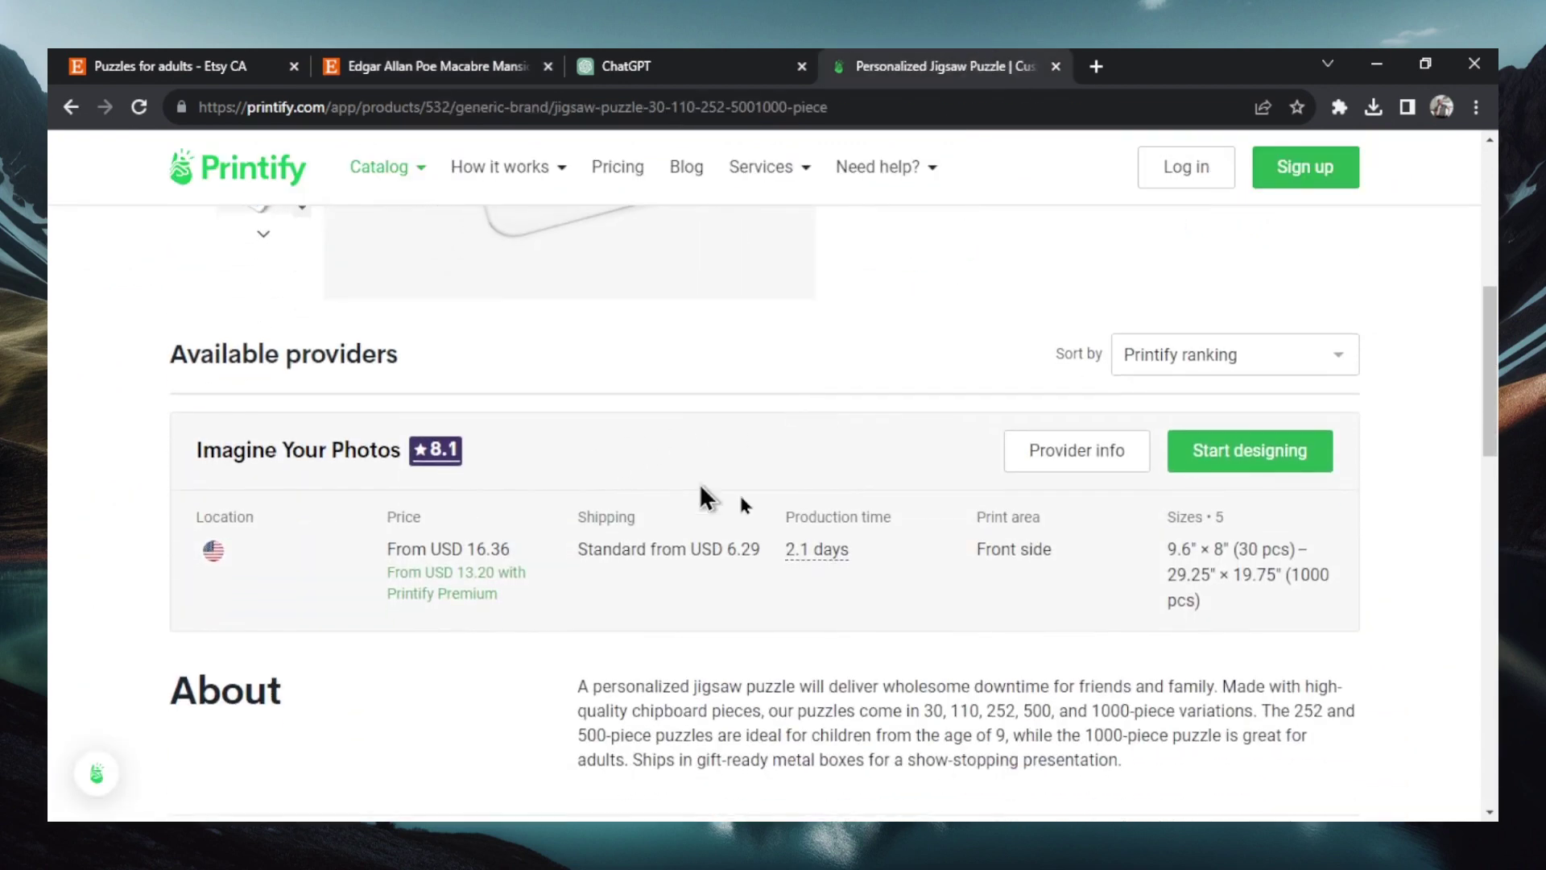
left_click(1232, 459)
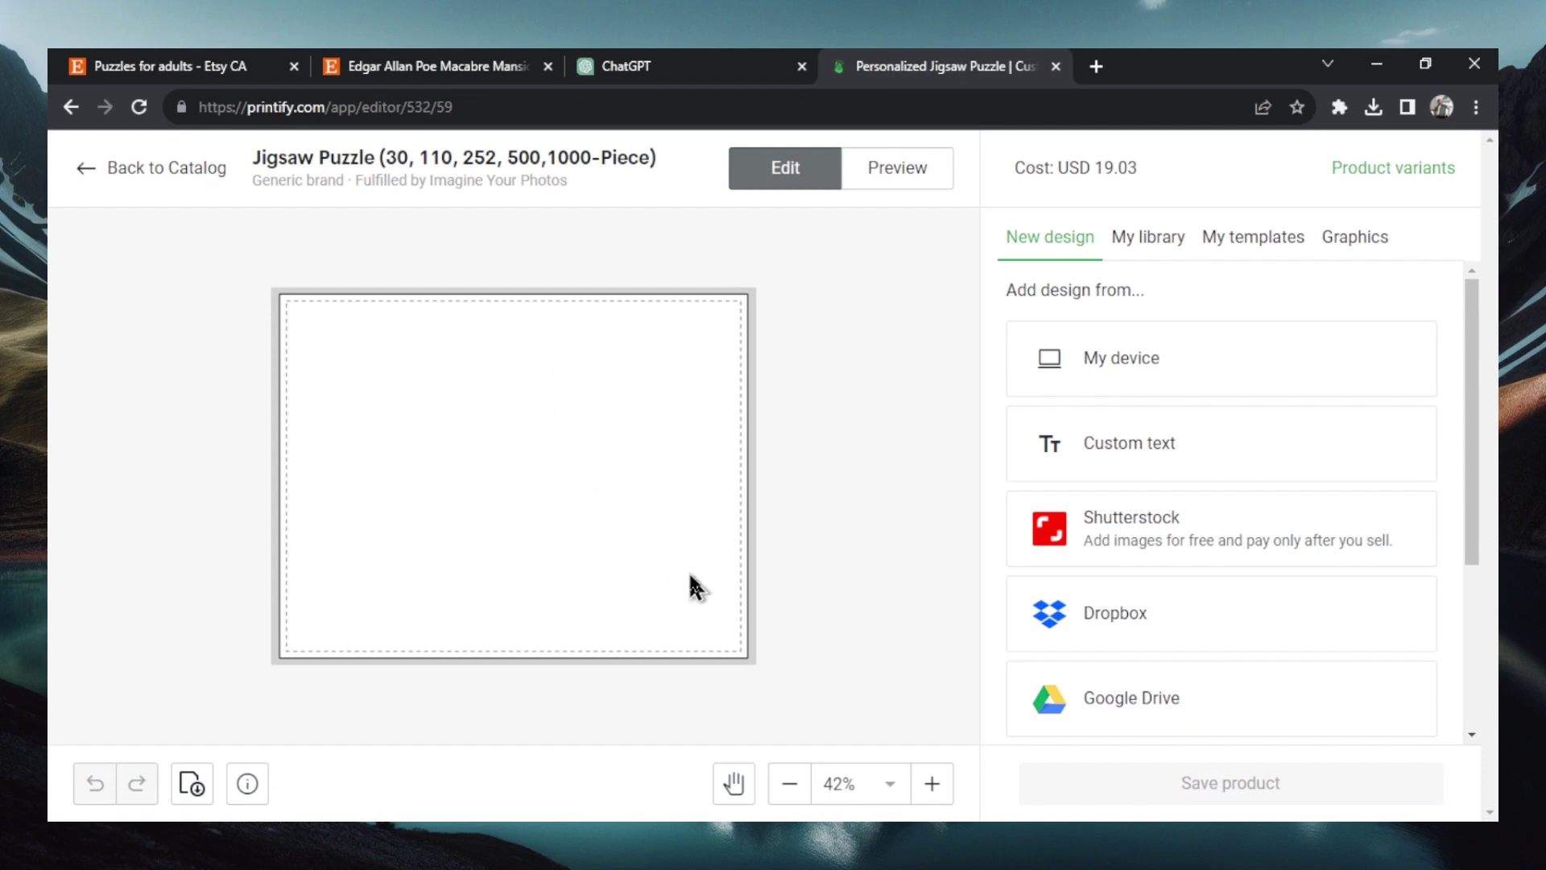
Change the product variants from 252 pieces to only the 1000-piece size.
left_click(1386, 171)
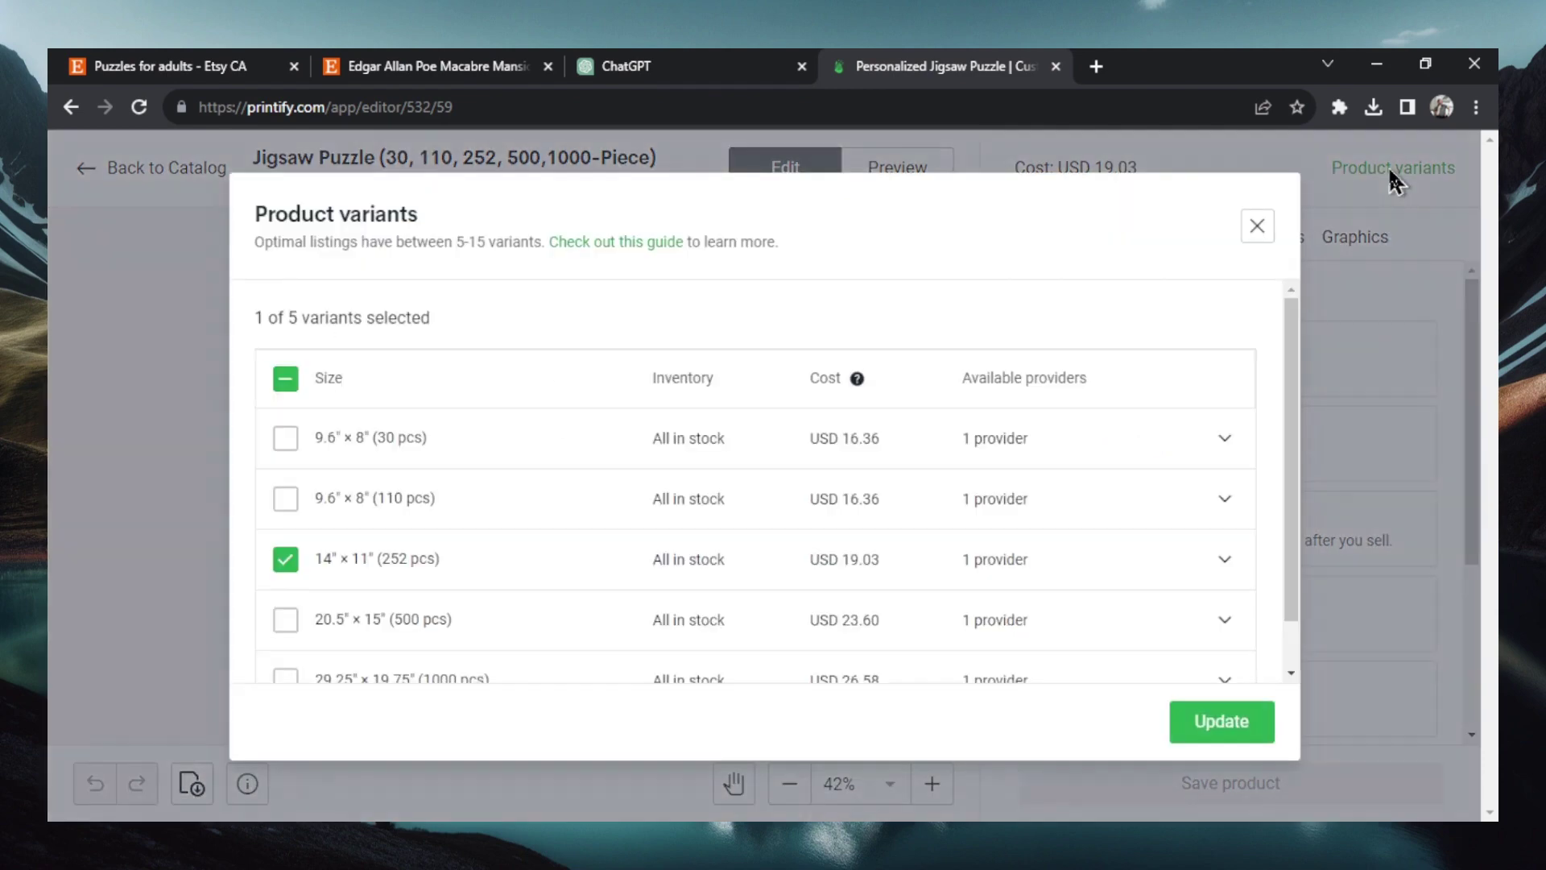
left_click(285, 559)
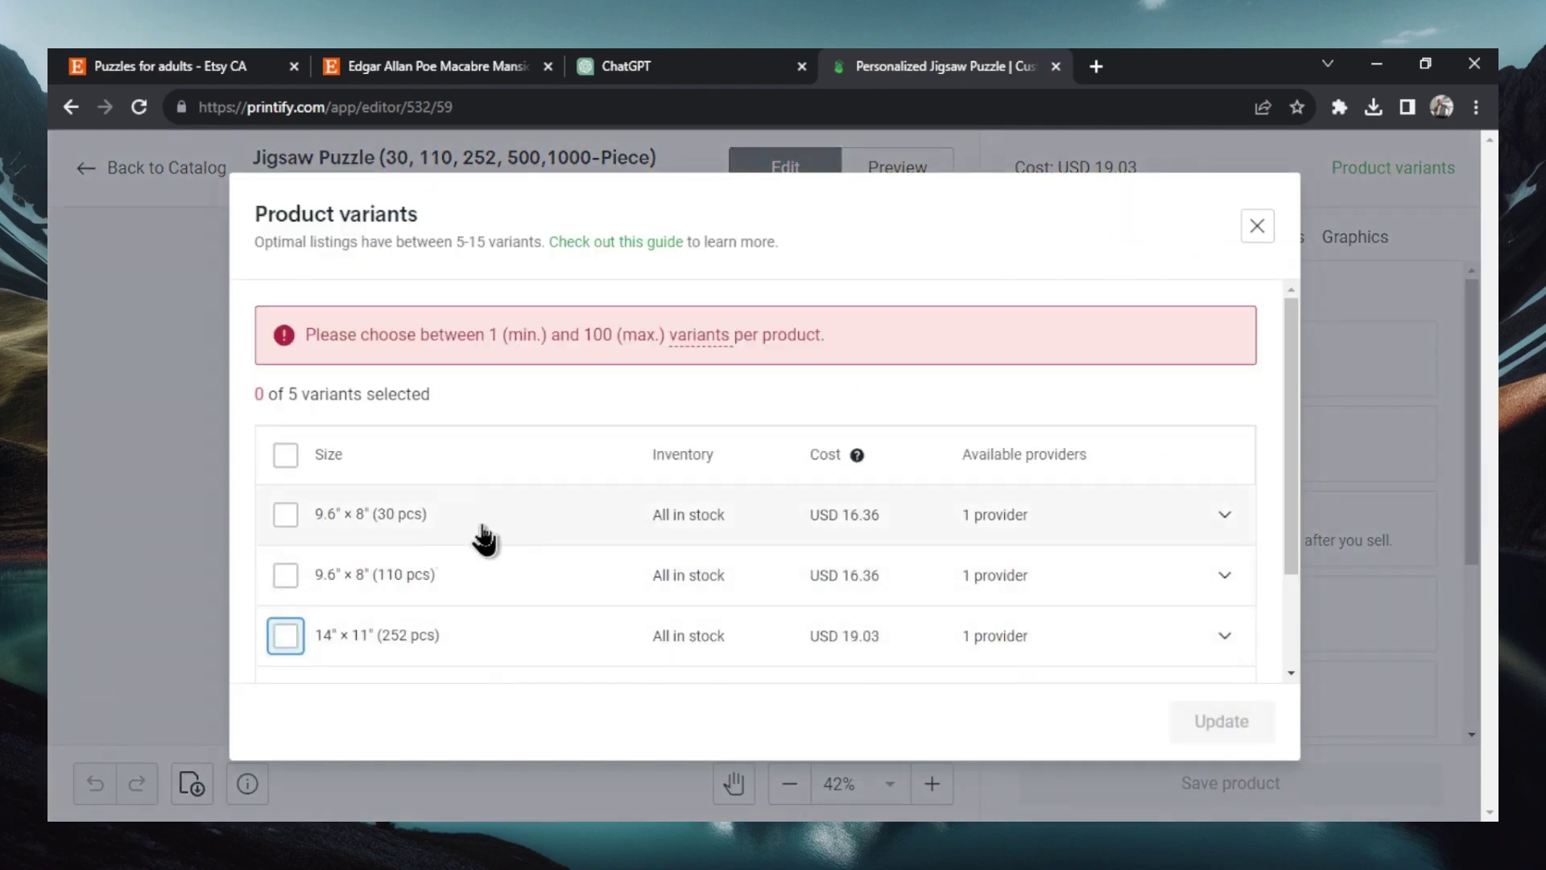
scroll(523, 532, "down", 1)
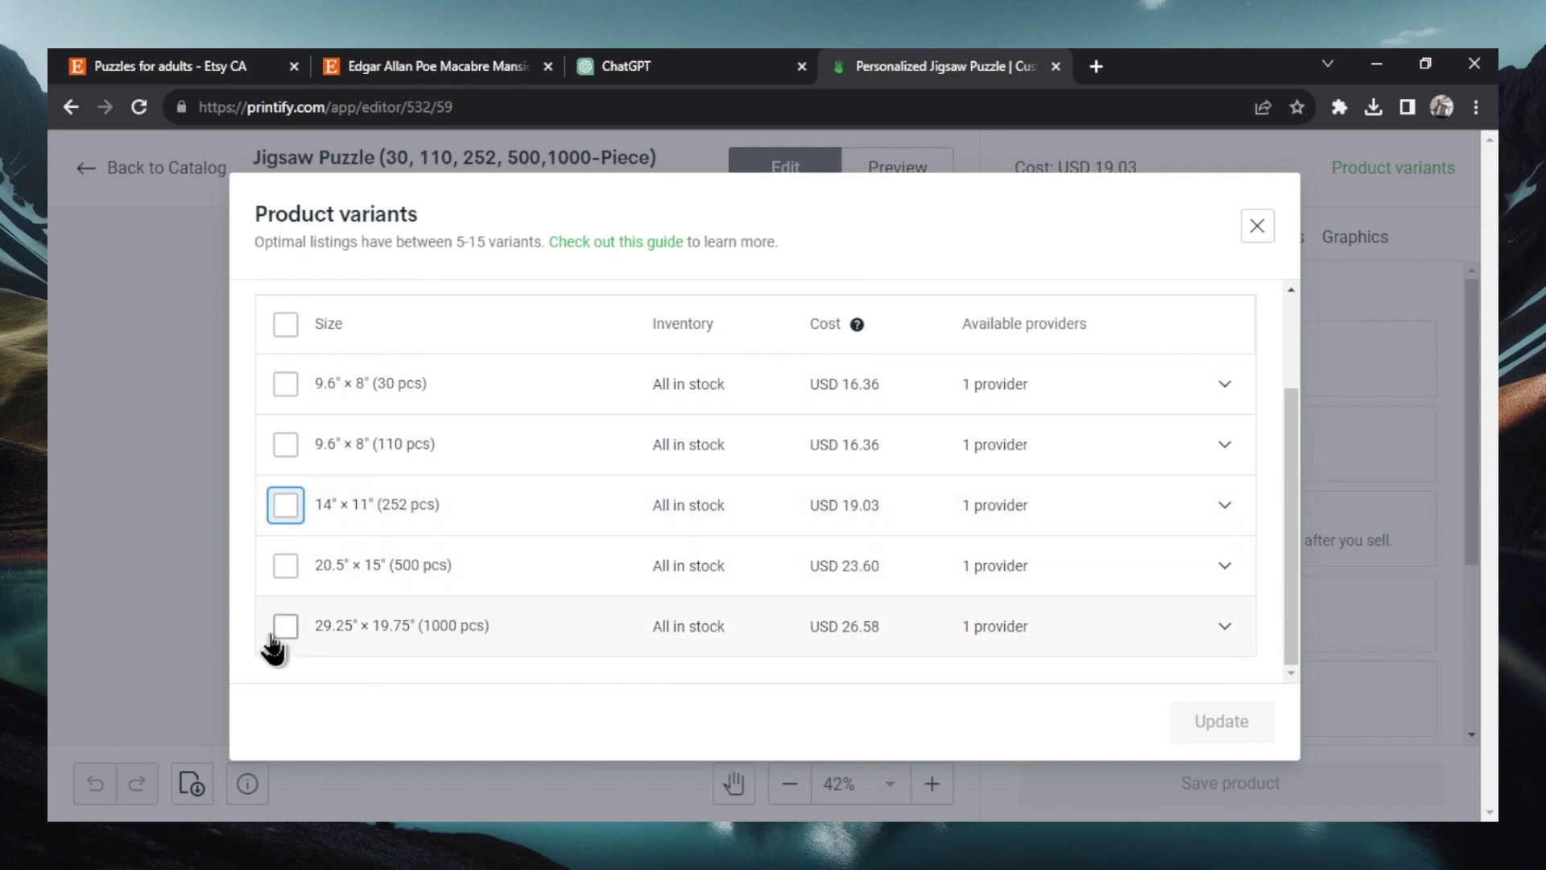
left_click(284, 632)
left_click(1220, 721)
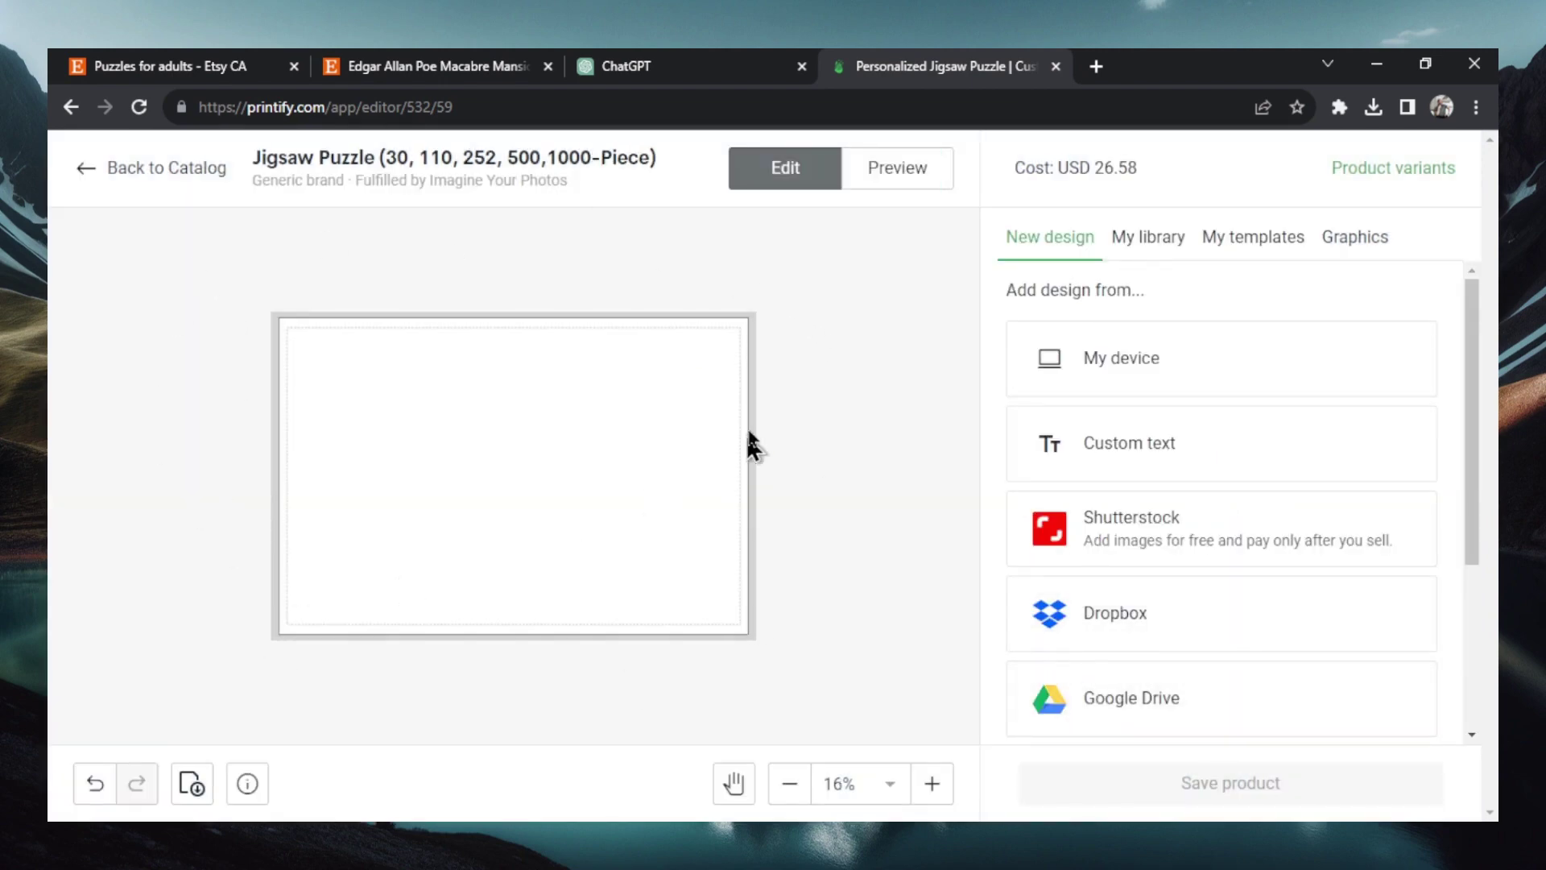
Upload the first floating-islands DALL-E image from the computer and stretch it across the puzzle print area.
left_click(1160, 370)
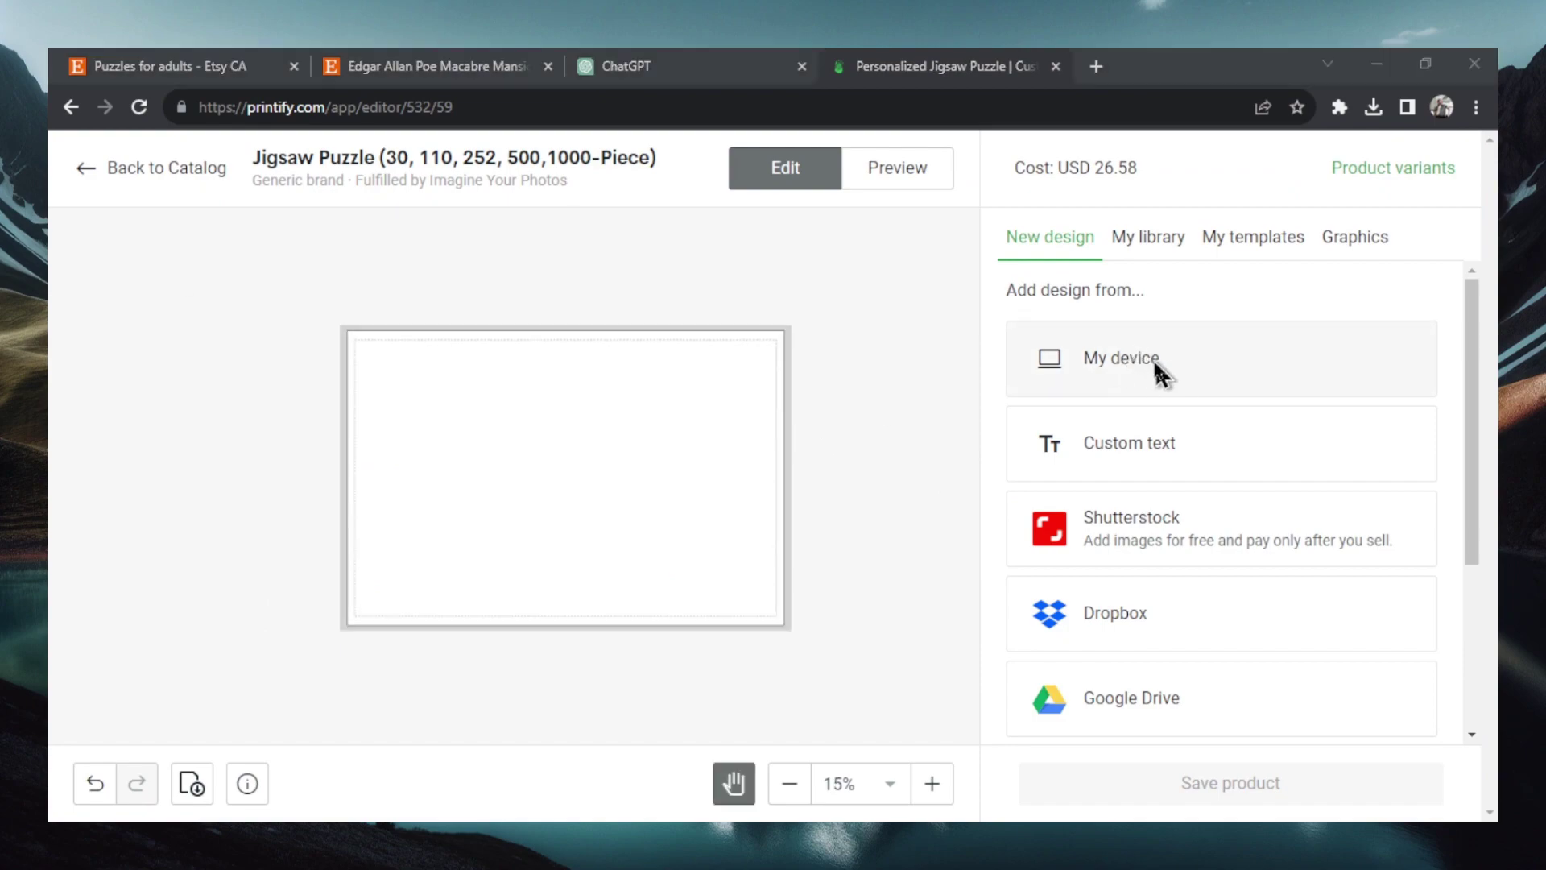
left_click(319, 298)
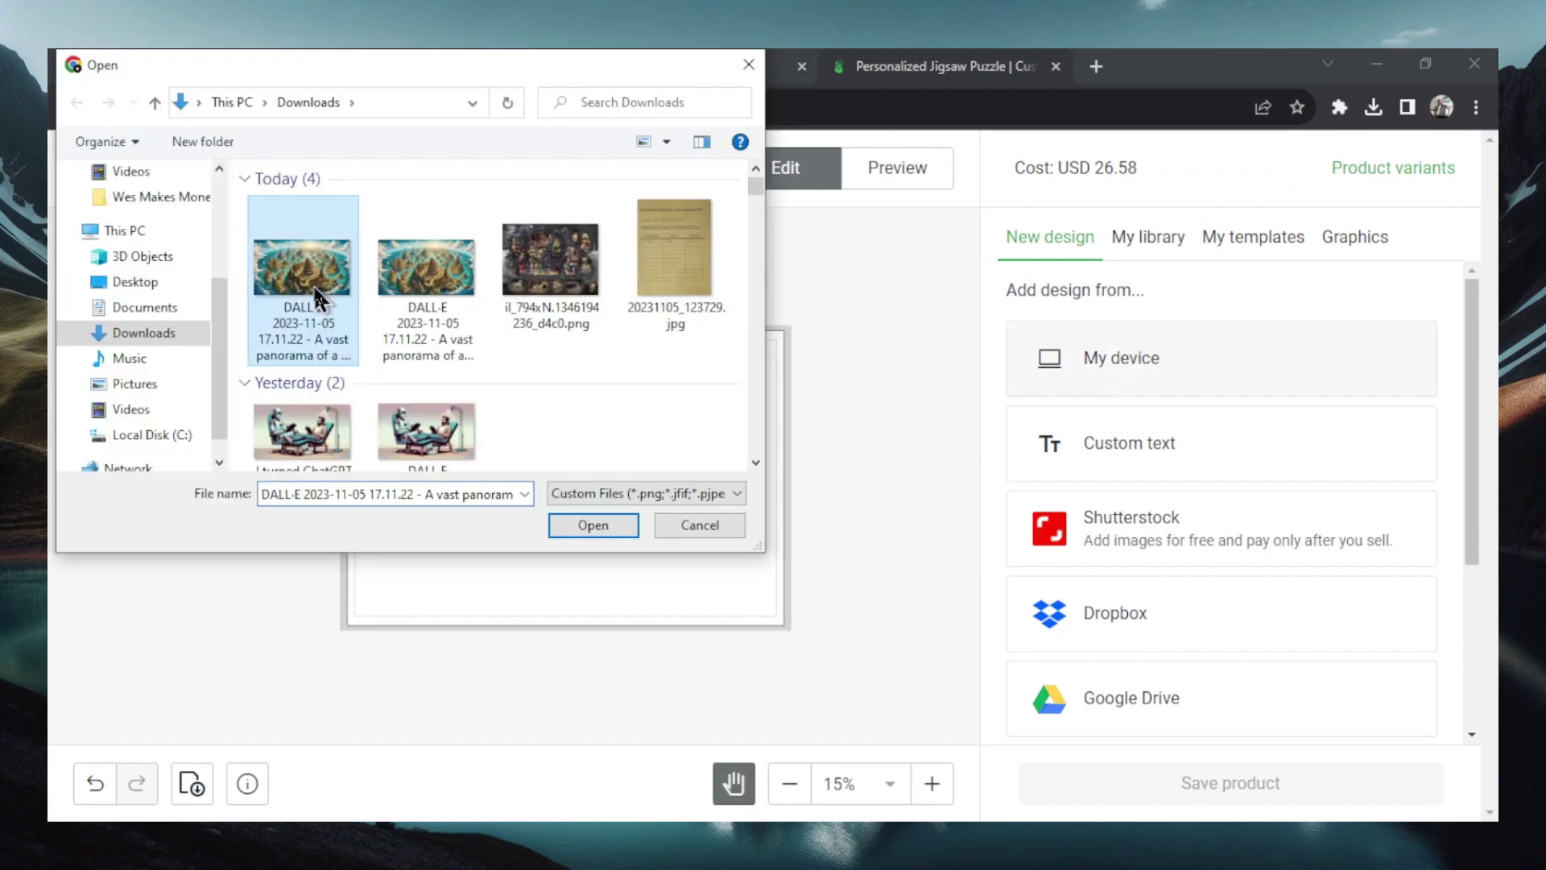
left_click(621, 526)
left_click_drag(385, 377, 278, 320)
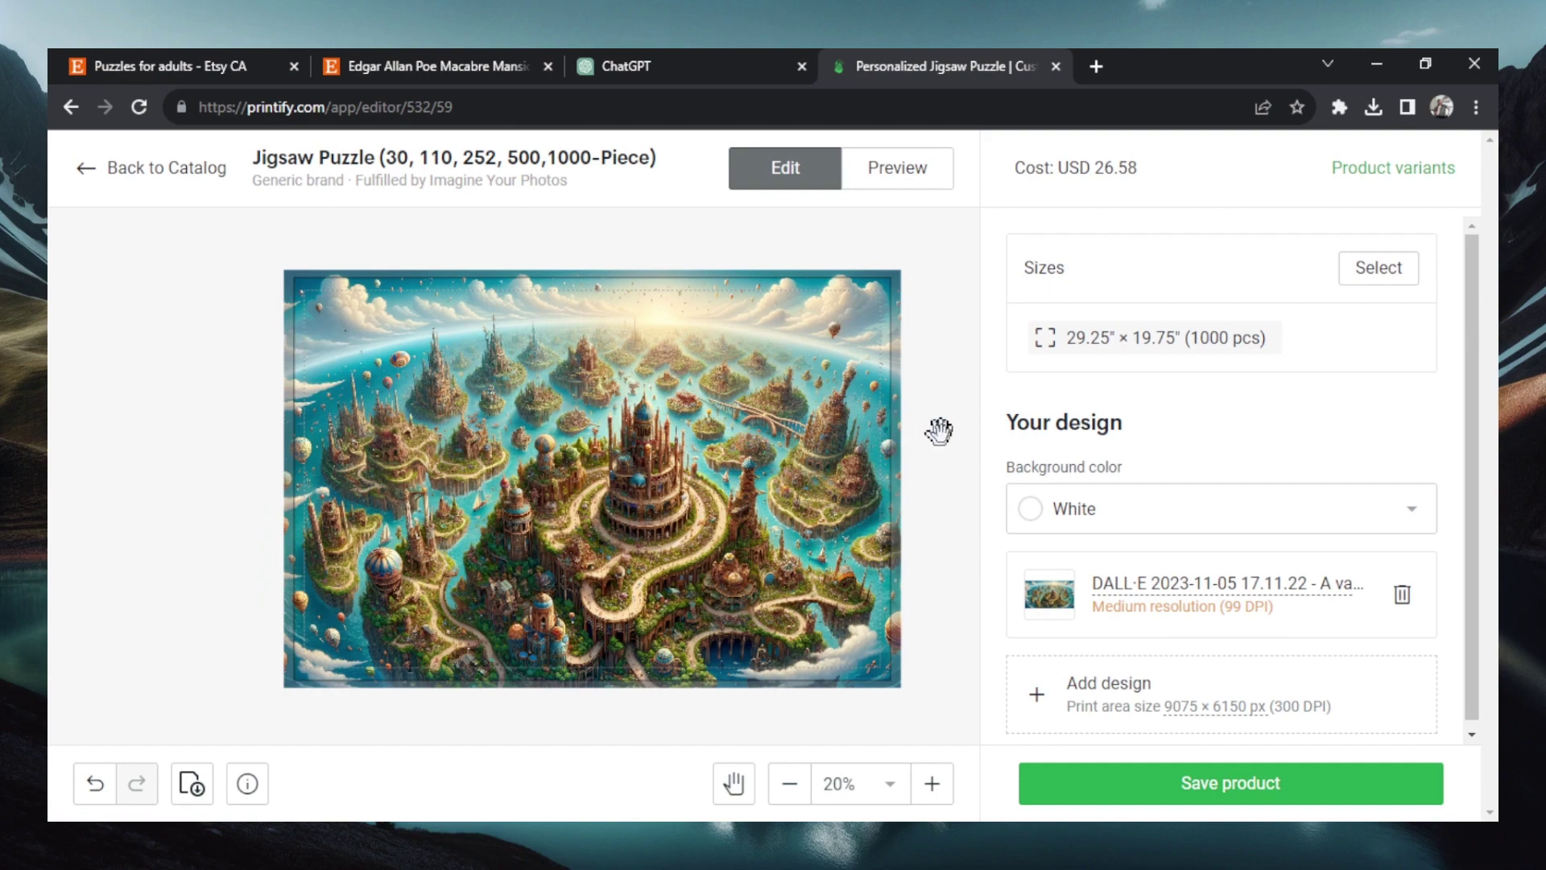
Save the puzzle and make the Context 1 scattered-pieces mockup its title image, previewing it enlarged.
left_click(1230, 782)
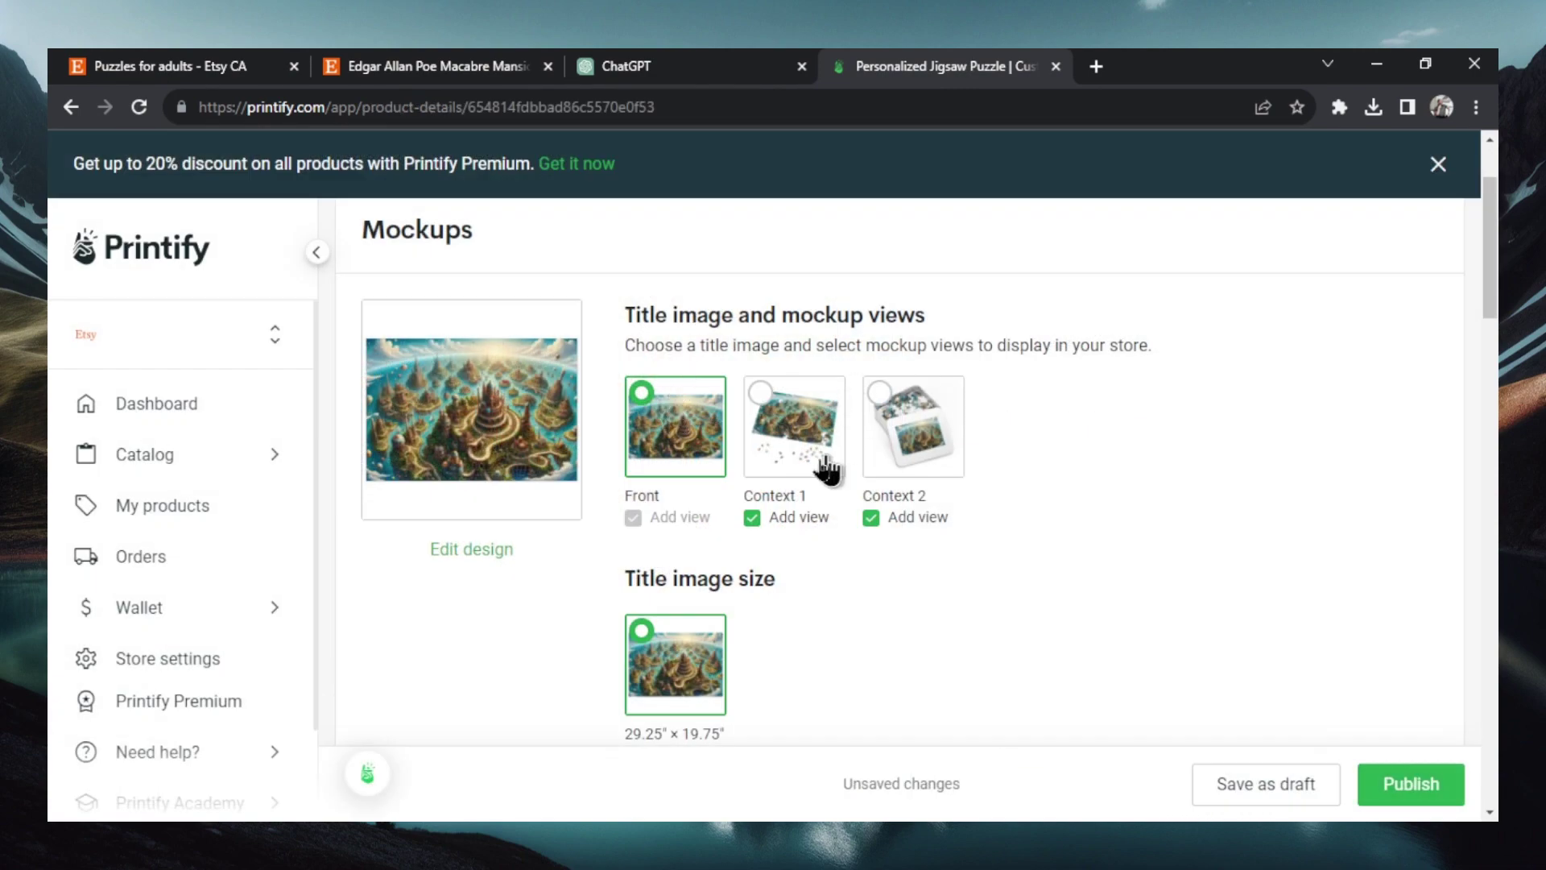
left_click(804, 427)
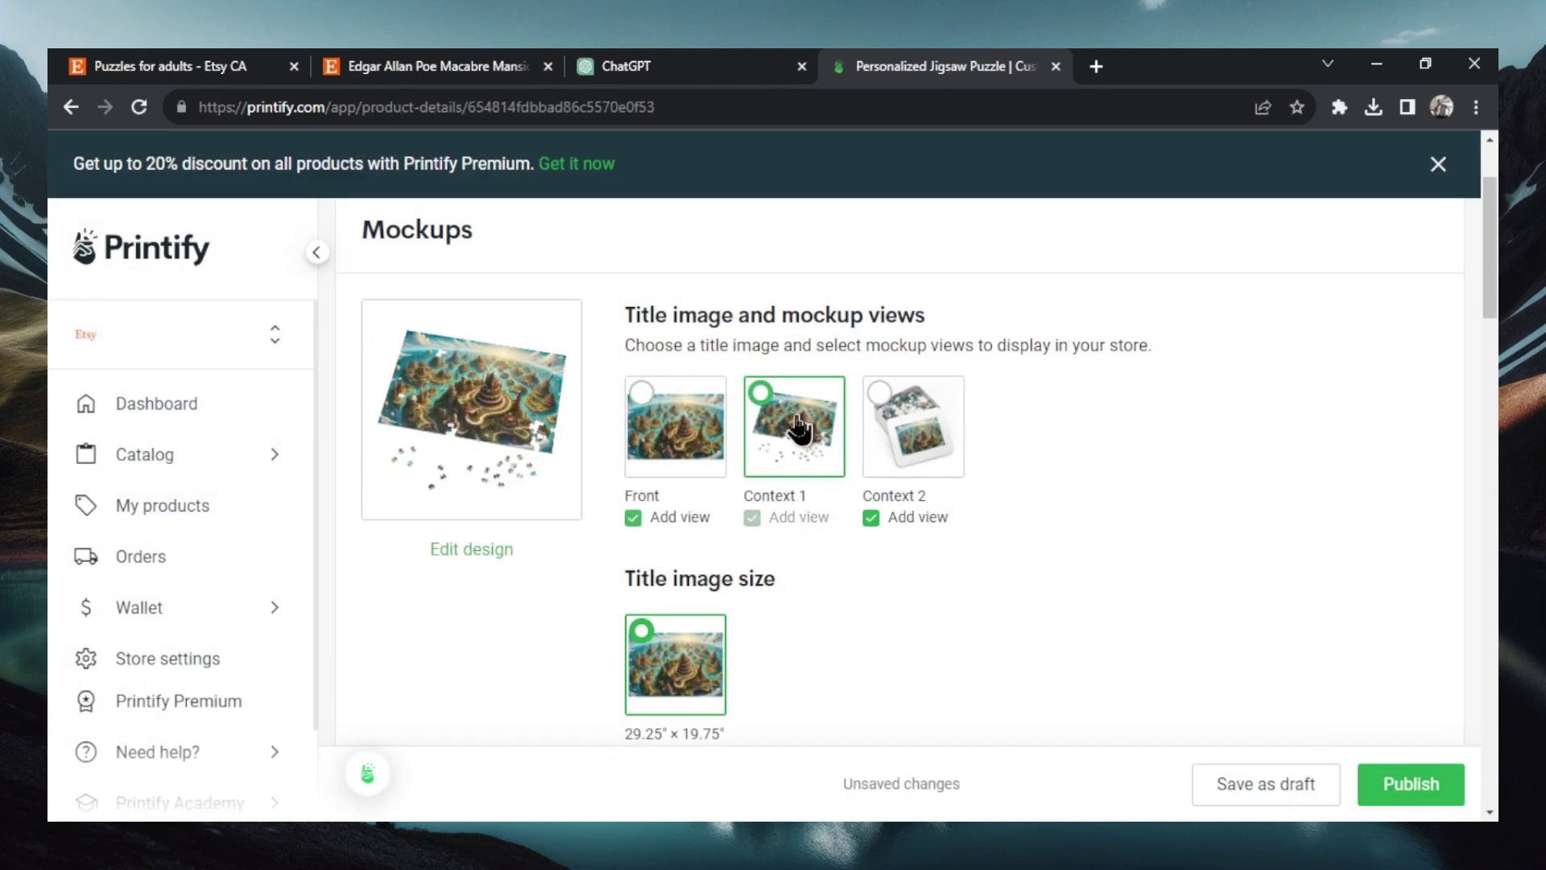
left_click(478, 471)
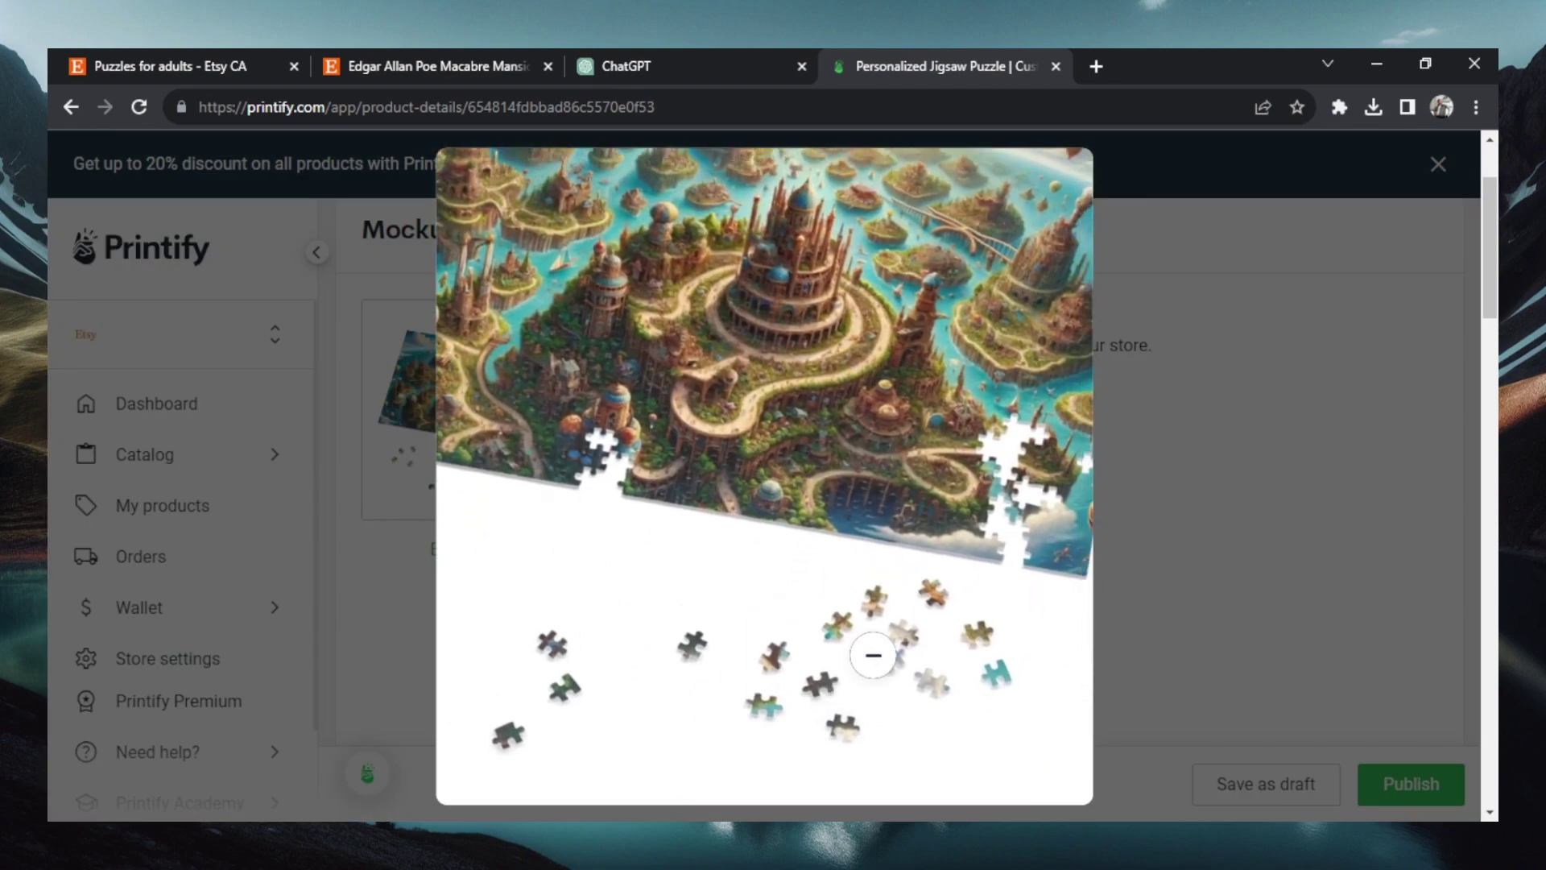
left_click(604, 346)
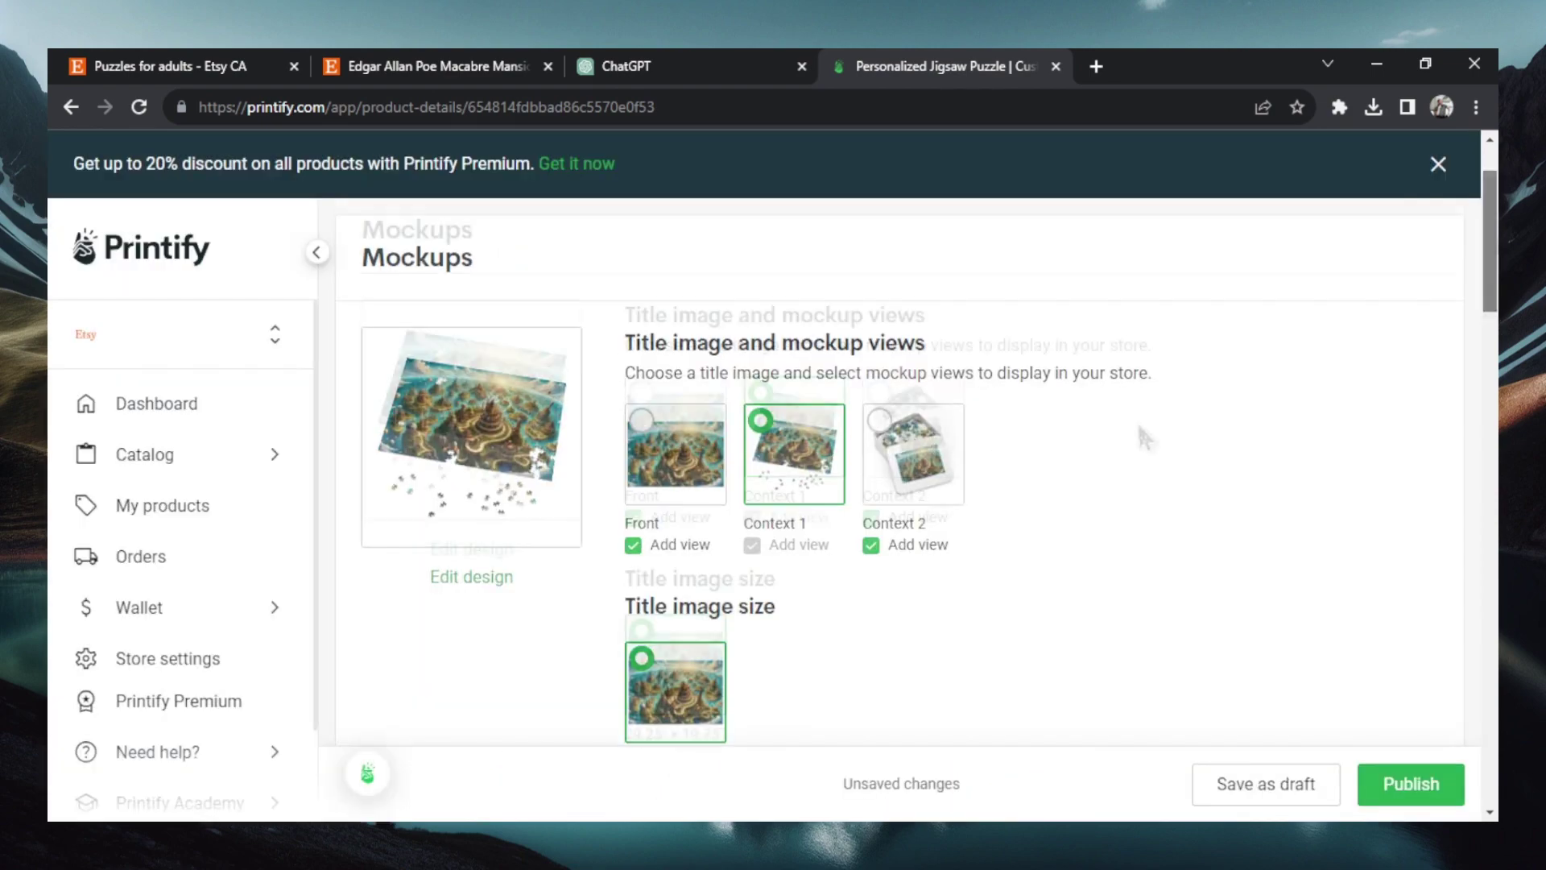
Look over the listing details, then return to the Macabre Mansion Etsy listing.
scroll(1356, 456, "down", 12)
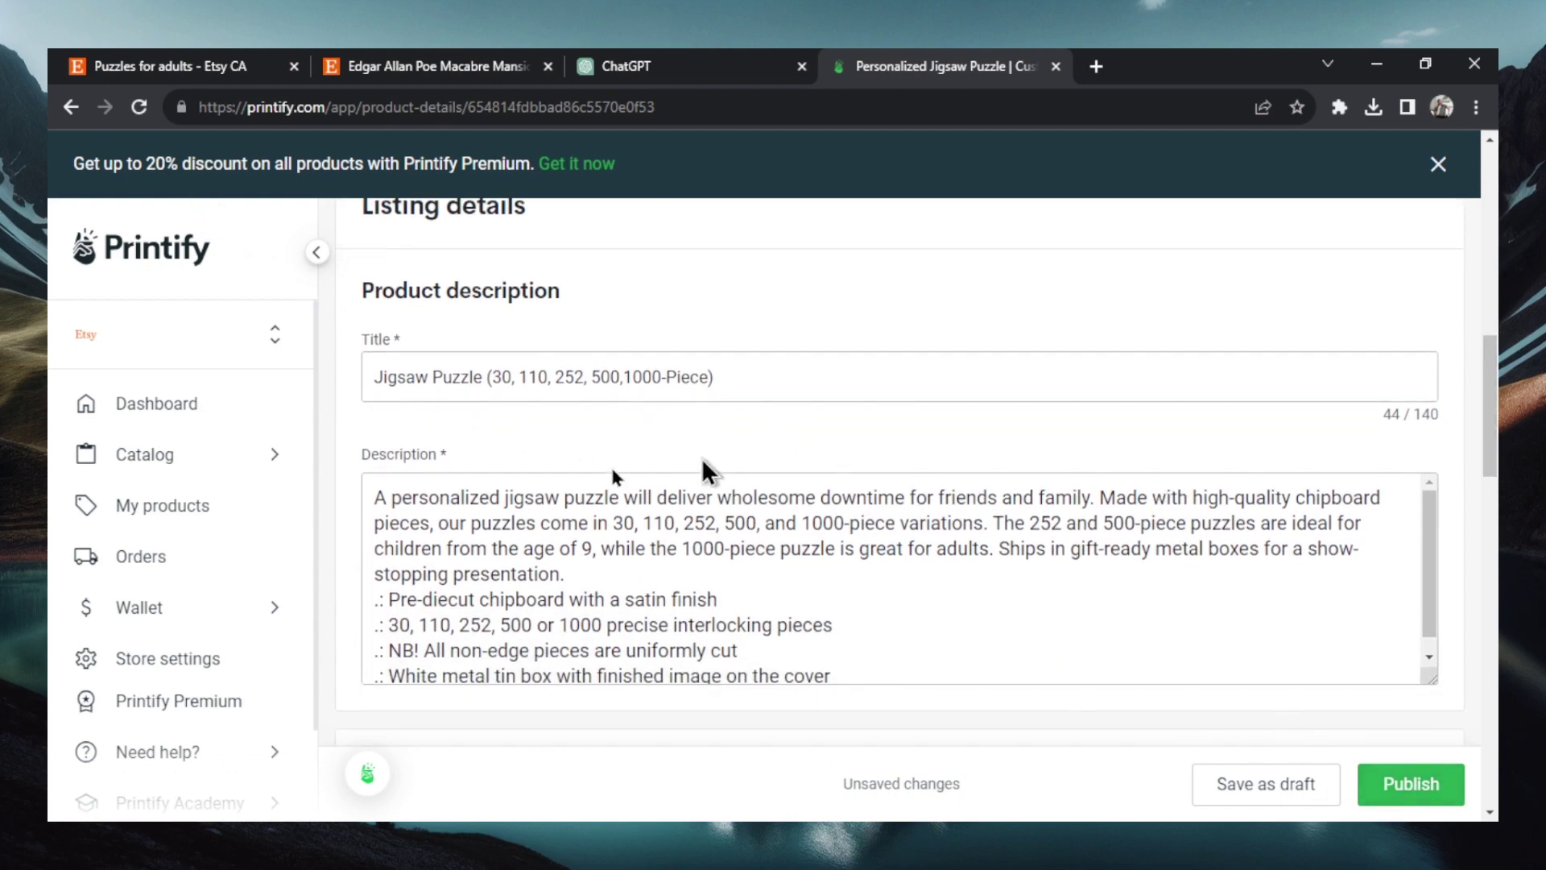
scroll(842, 465, "up", 1)
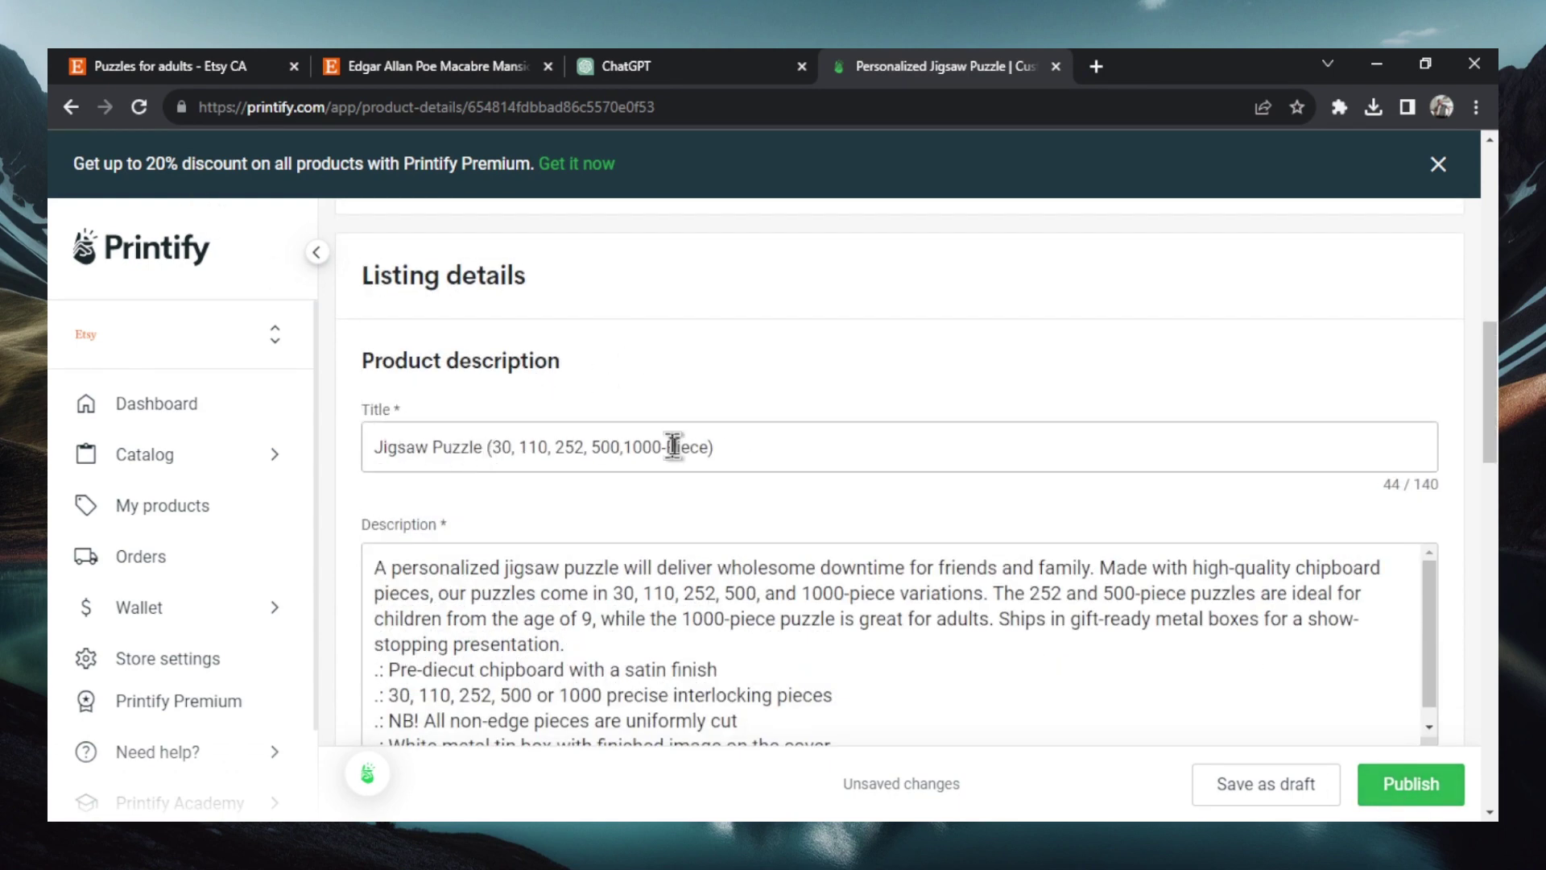
left_click(427, 66)
Scroll up the Macabre Mansion listing to read its title.
scroll(714, 420, "up", 4)
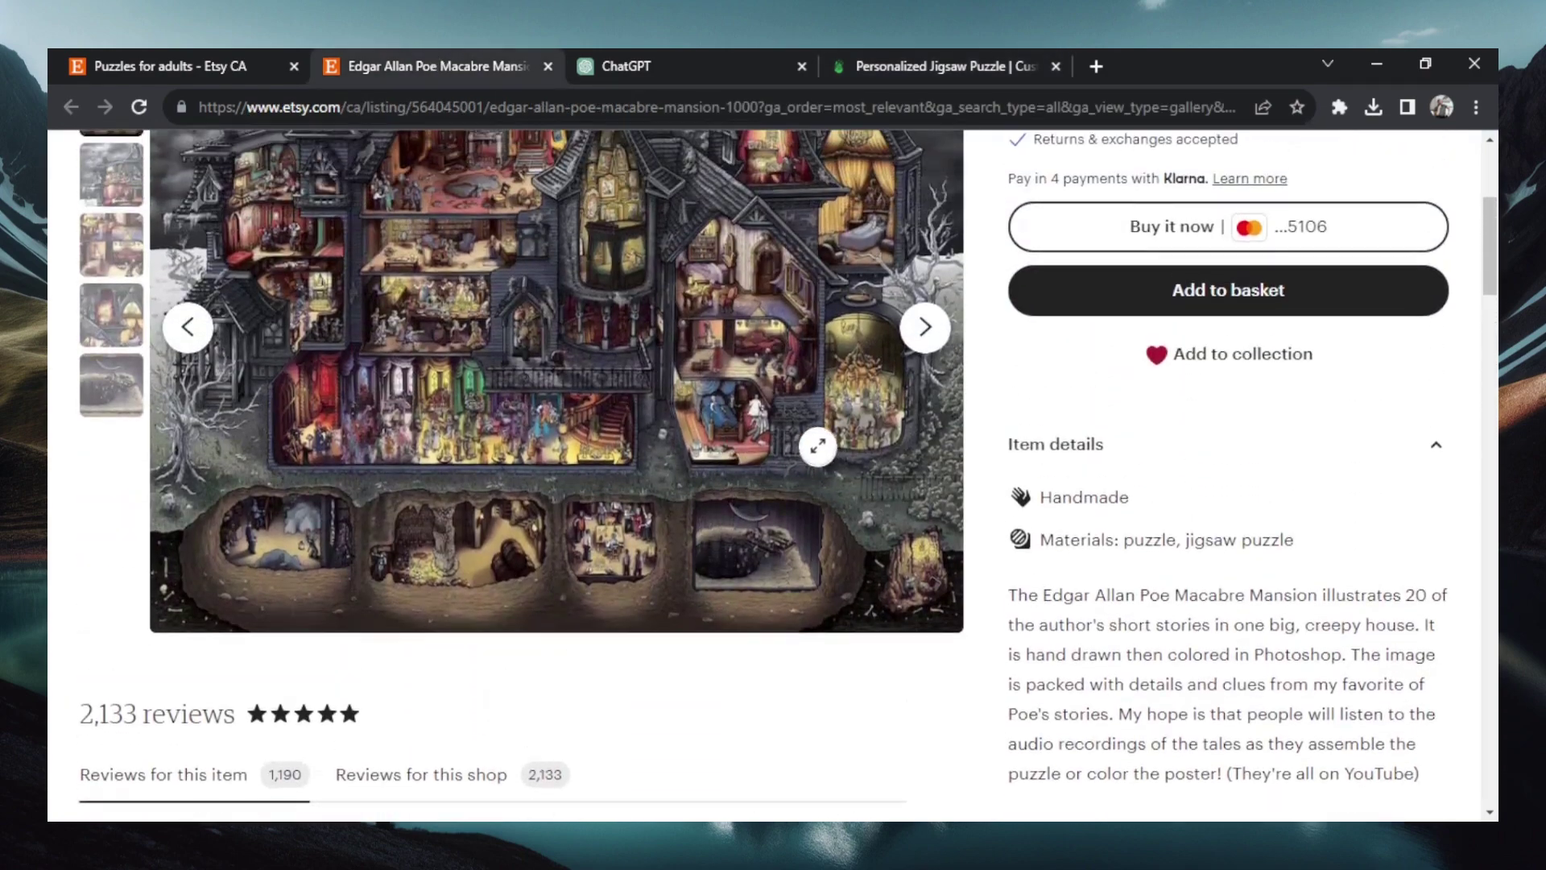
scroll(993, 451, "up", 4)
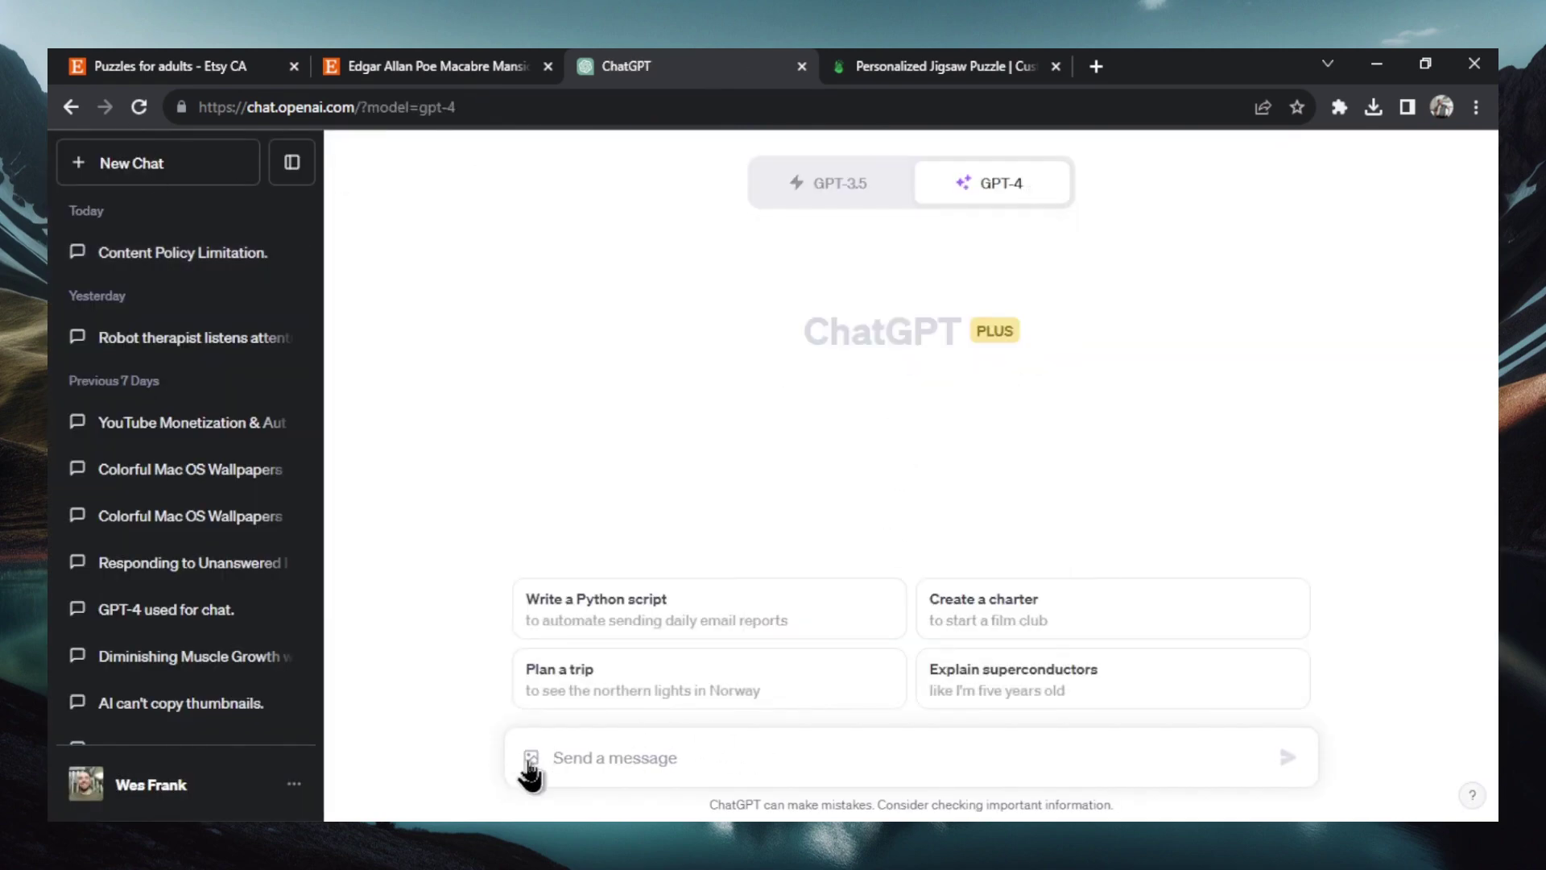
Ask GPT-4 for a title using the floating-islands image, 'This is a puzzle', and the Etsy title.
left_click(530, 757)
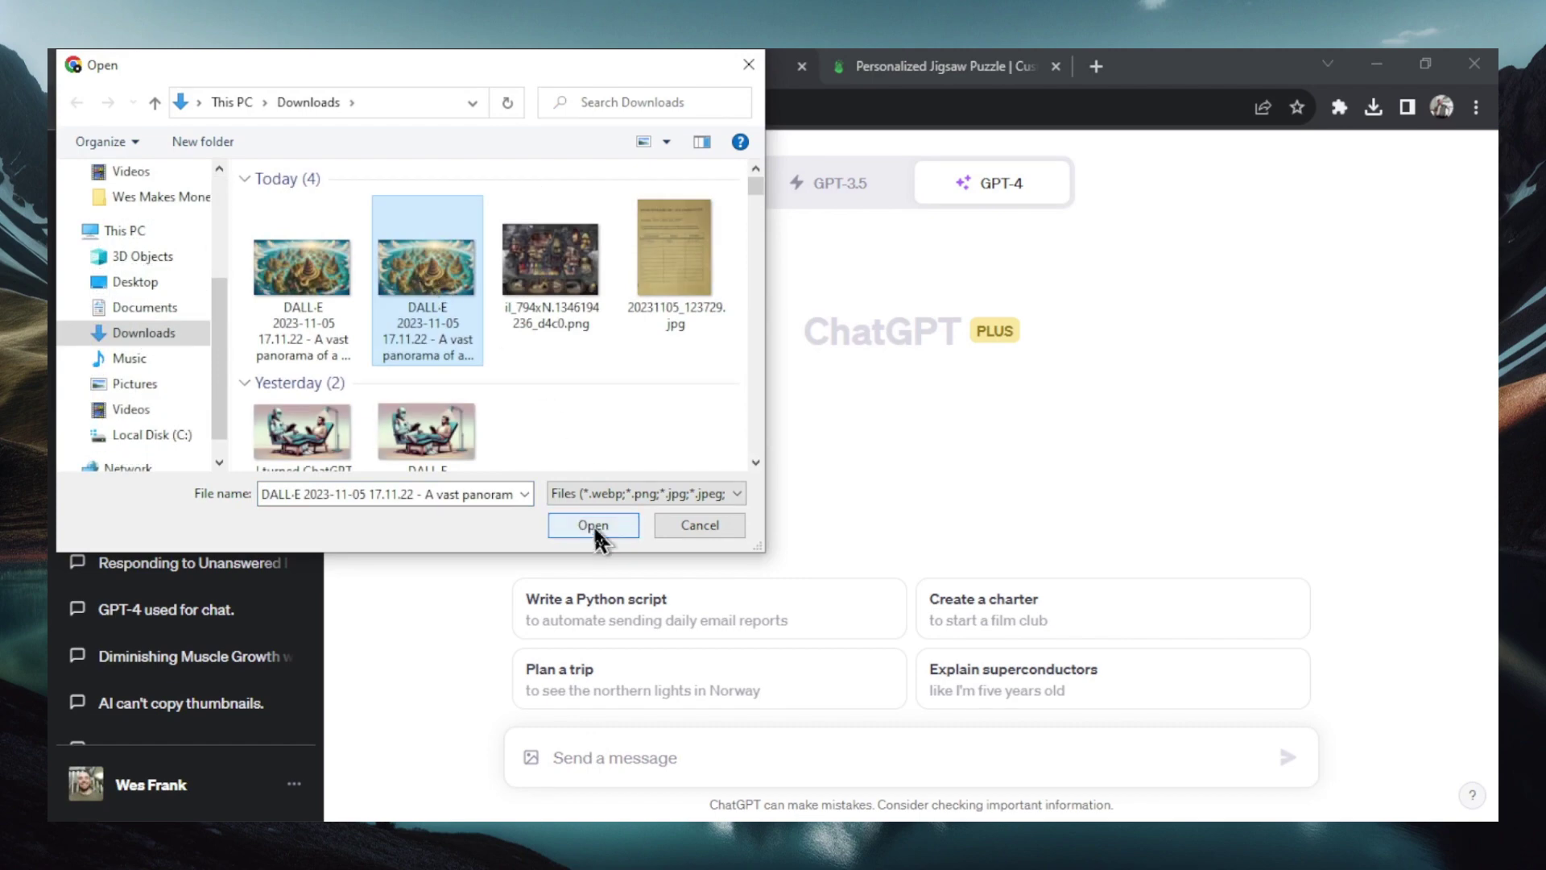
left_click(595, 525)
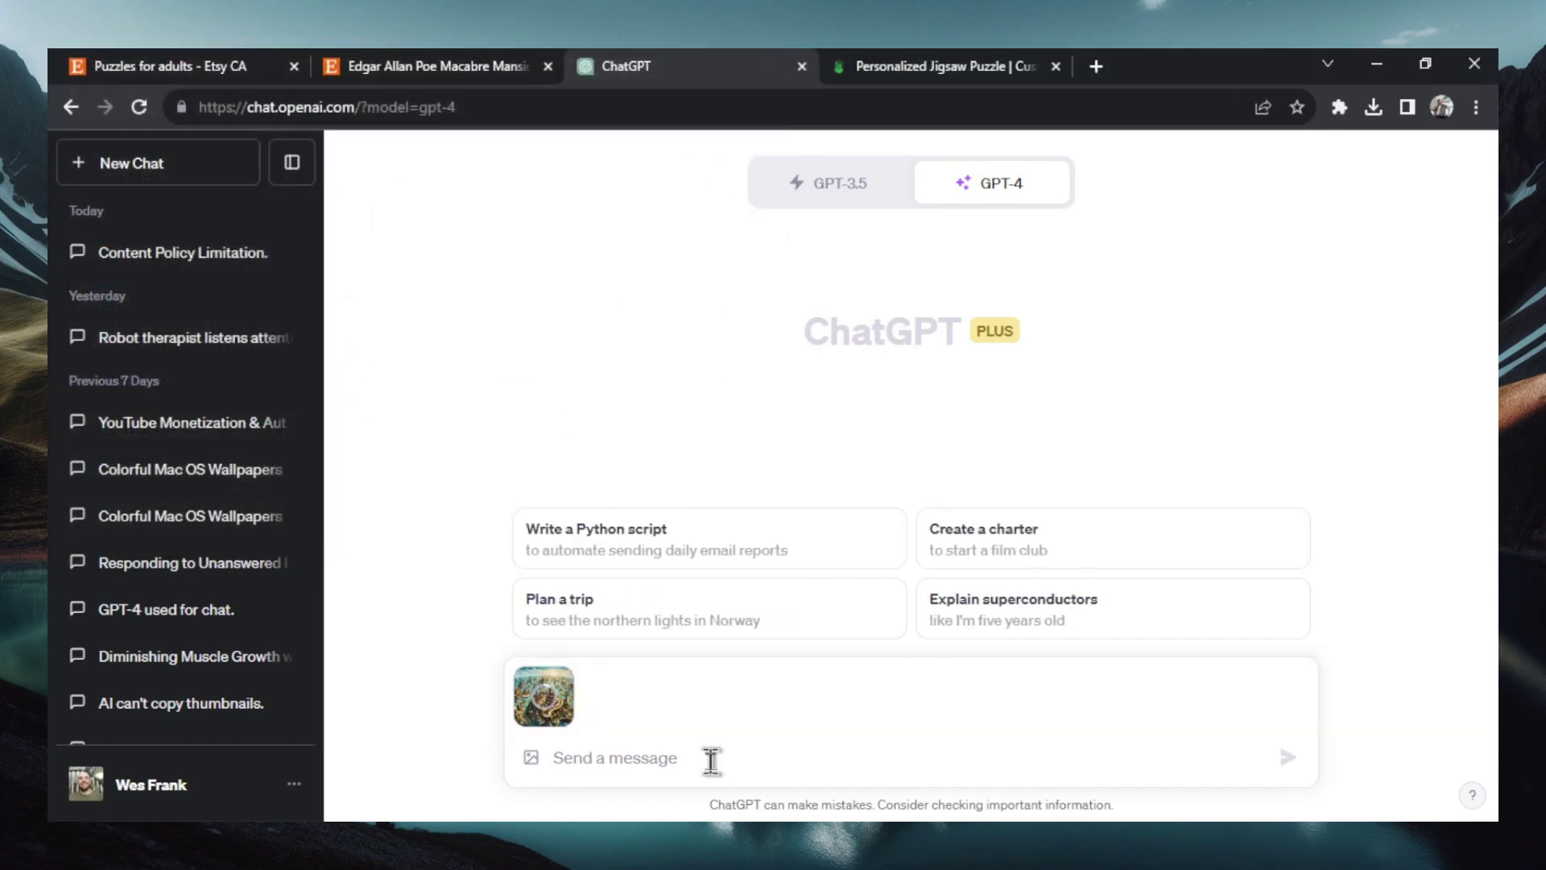
type("This is a puzzle that we're selling. Please give us a product title similar to:")
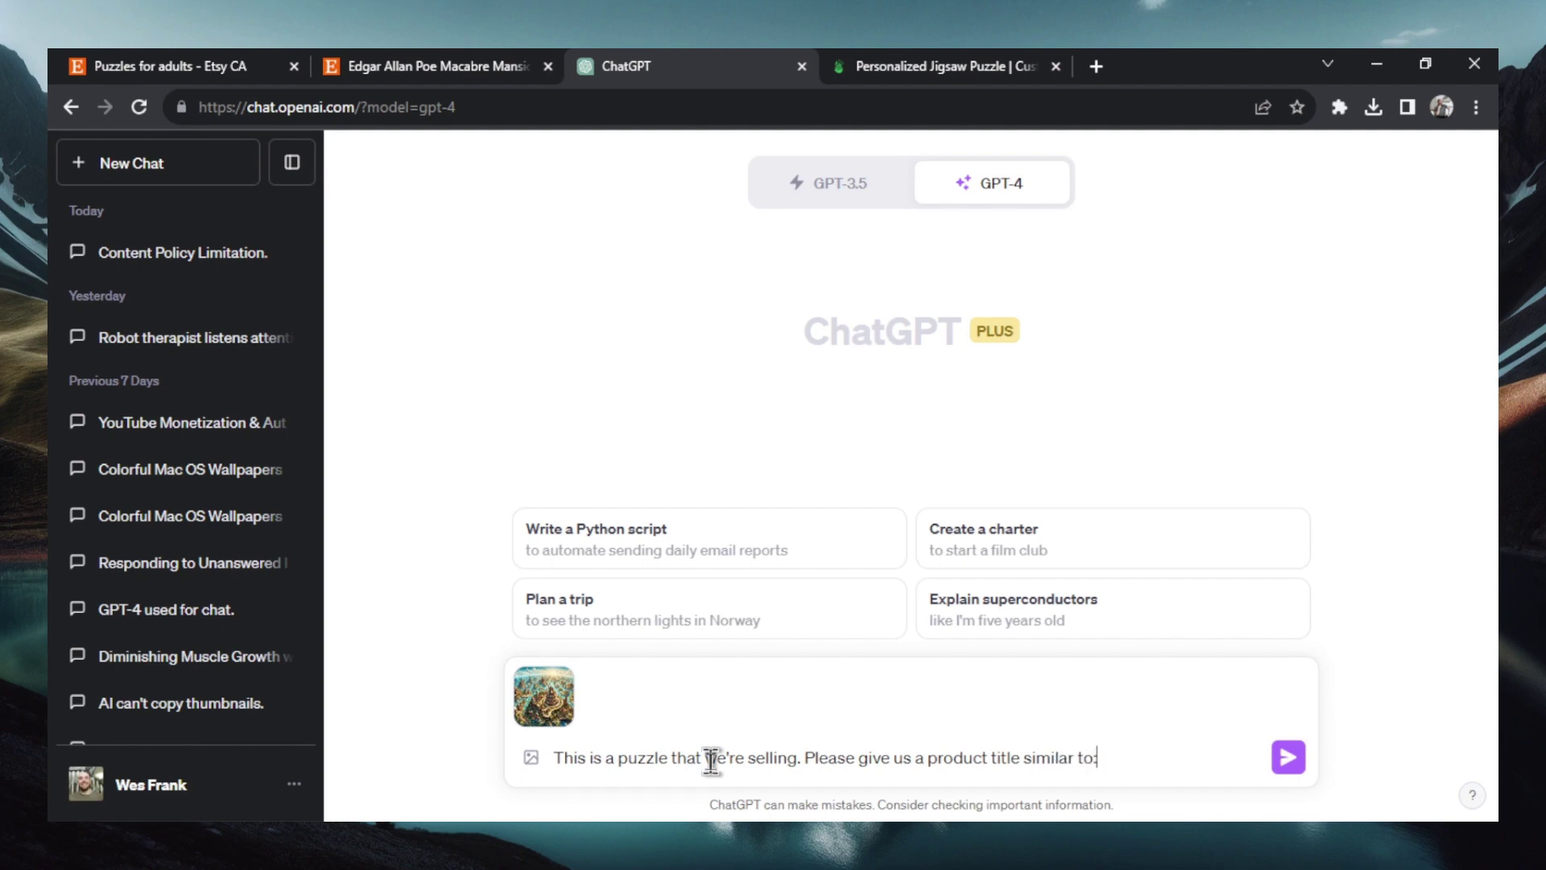
type("Edgar Allan Poe Macabre Mansion 1000 Piece Jigsaw Puzzle")
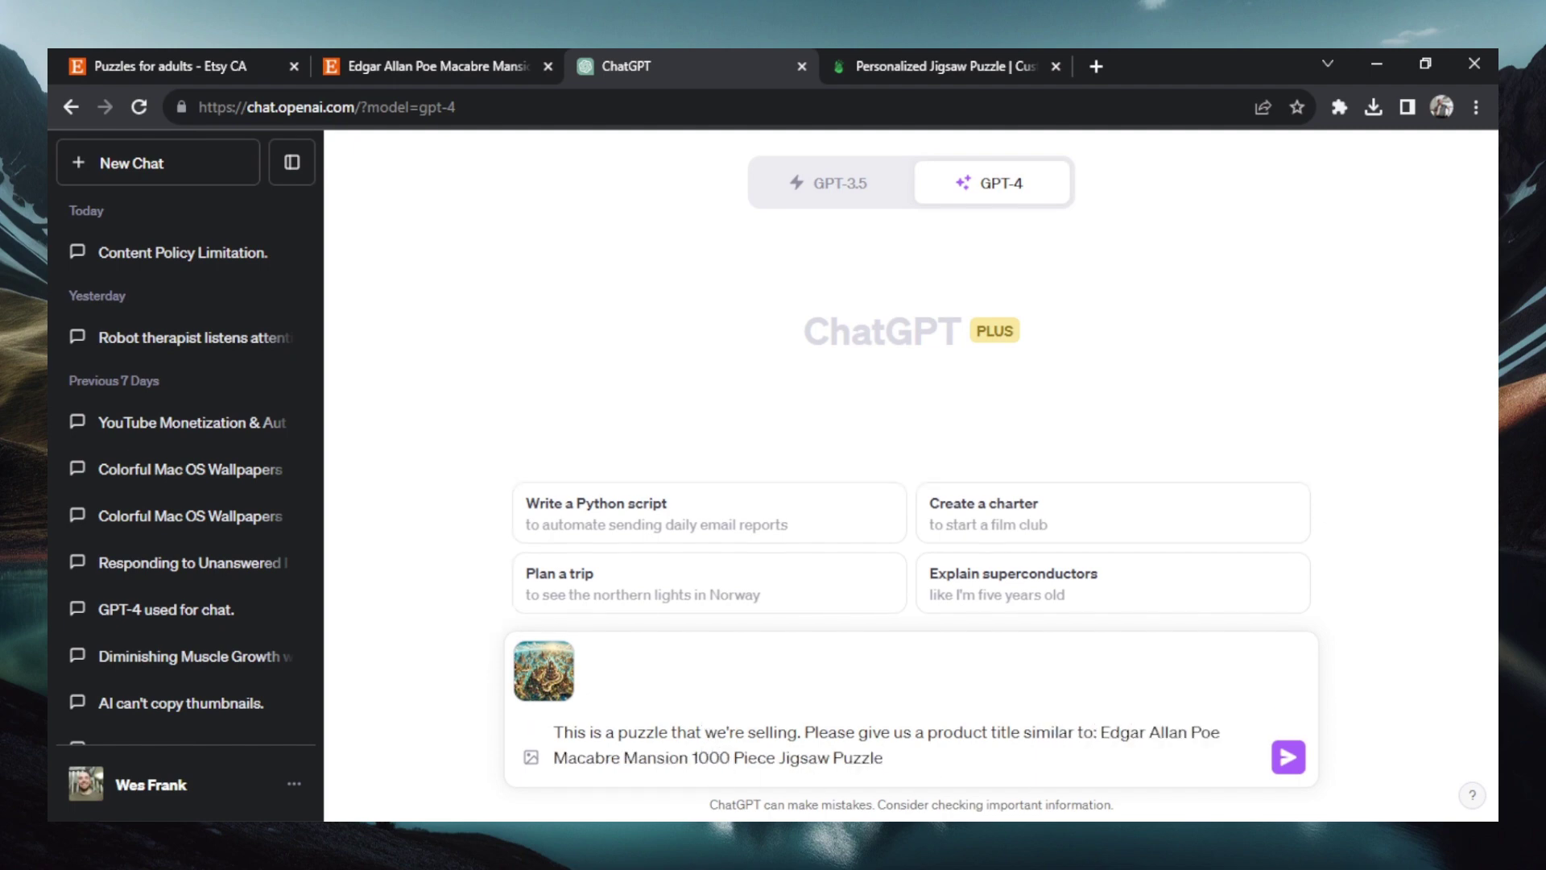
left_click(1289, 757)
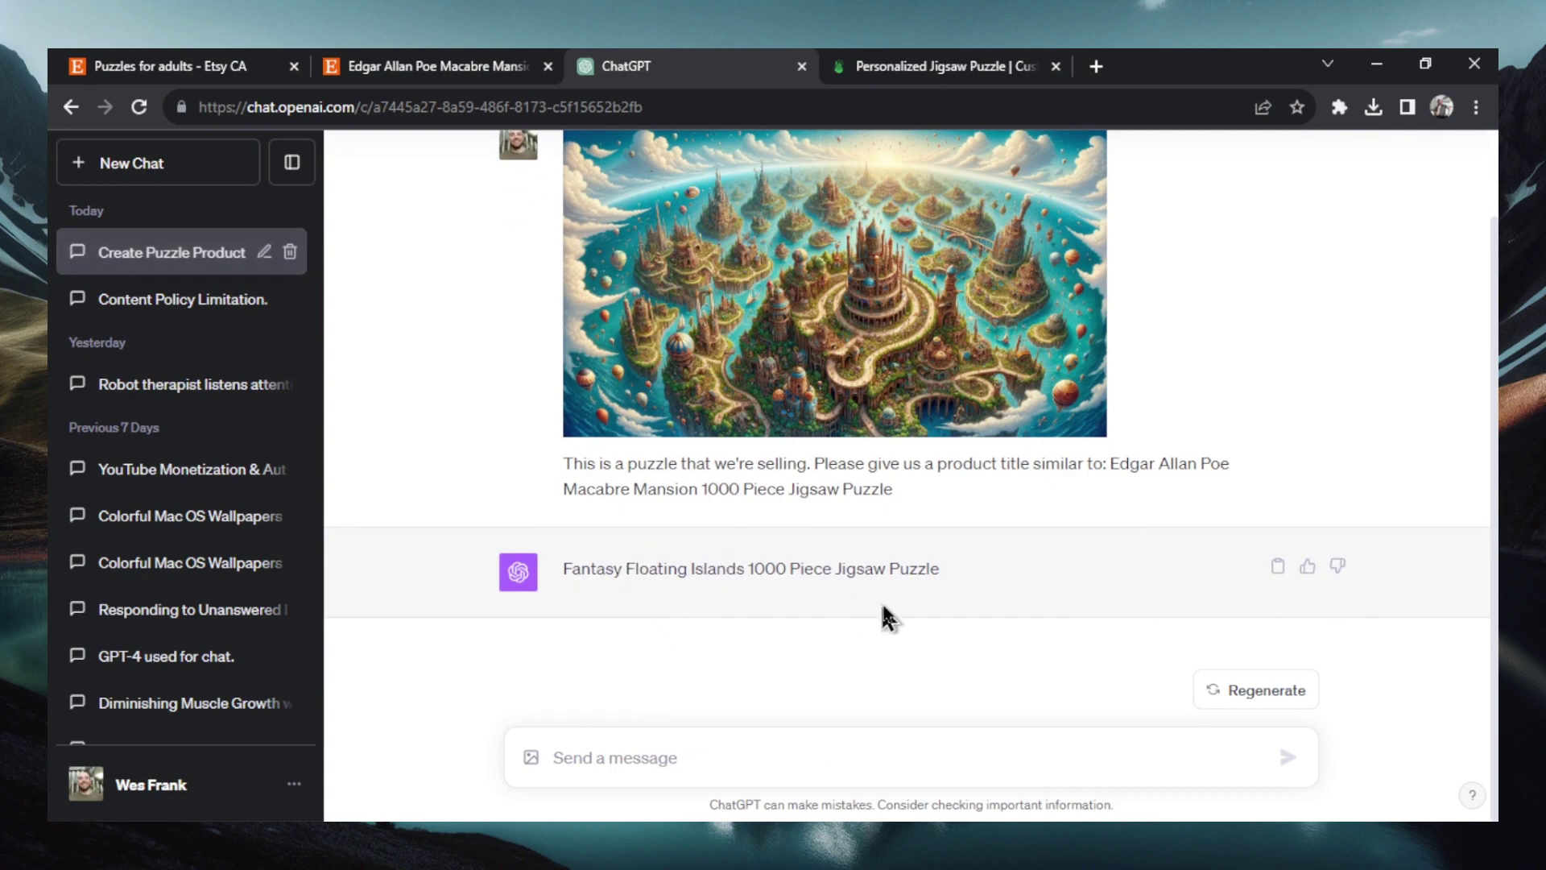
Set Printify's listing title to 'Fantasy Floating Islands 1000 Piece Jigsaw Puzzle', then return to Etsy.
left_click_drag(973, 574, 568, 569)
key("ctrl+c")
key("ctrl+Tab")
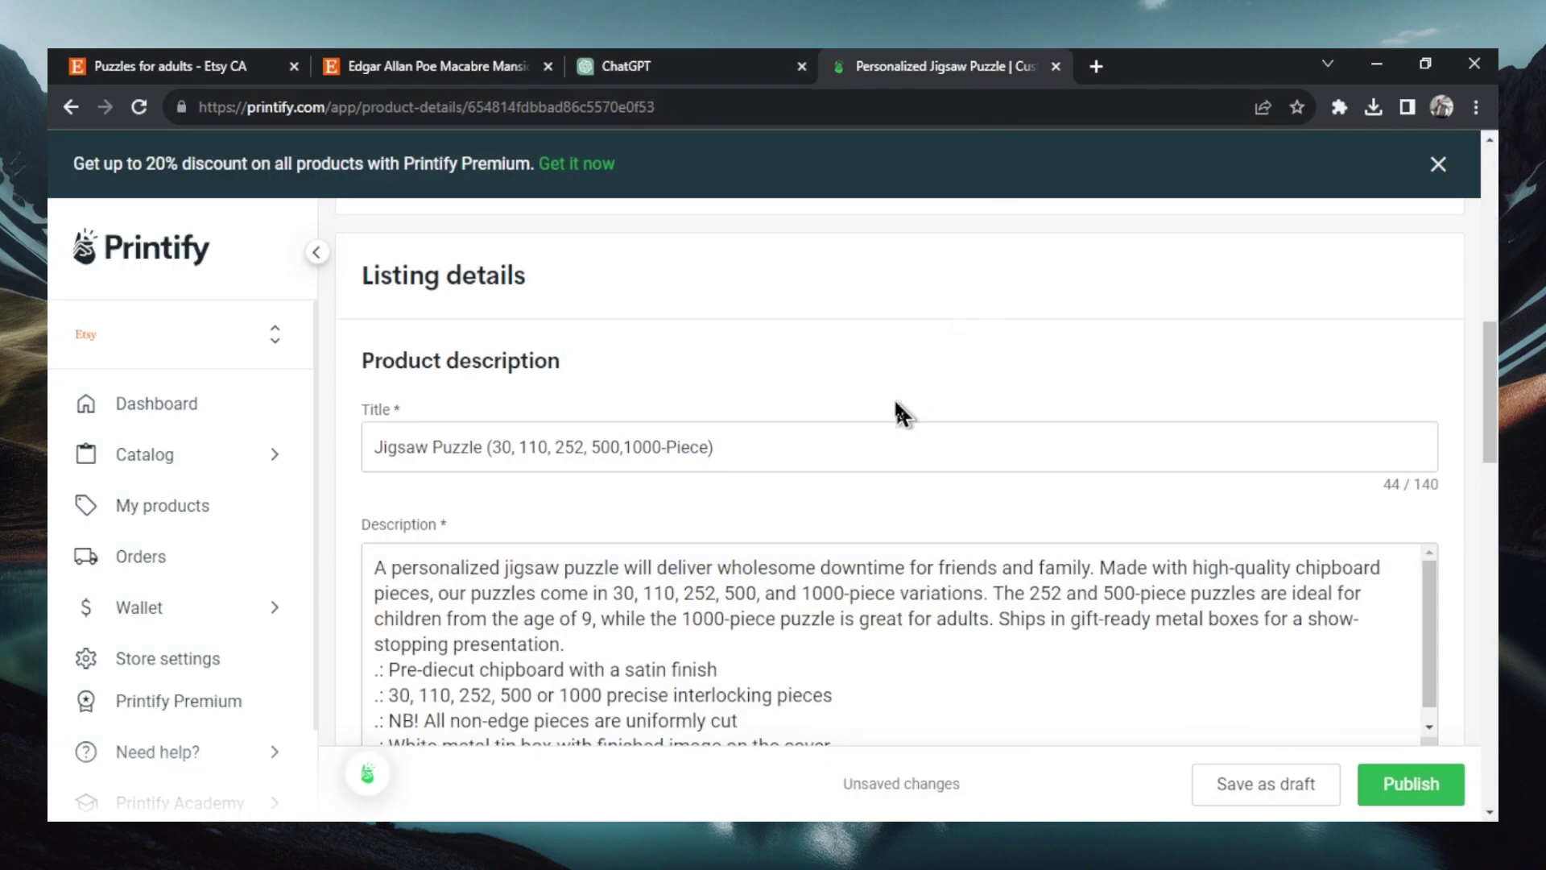
left_click(818, 442)
key("ctrl+a")
key("ctrl+v")
left_click(441, 64)
scroll(1262, 522, "down", 9)
Read through the Macabre Mansion description, then select Printify's entire default description.
scroll(1261, 523, "up", 1)
scroll(1249, 376, "down", 6)
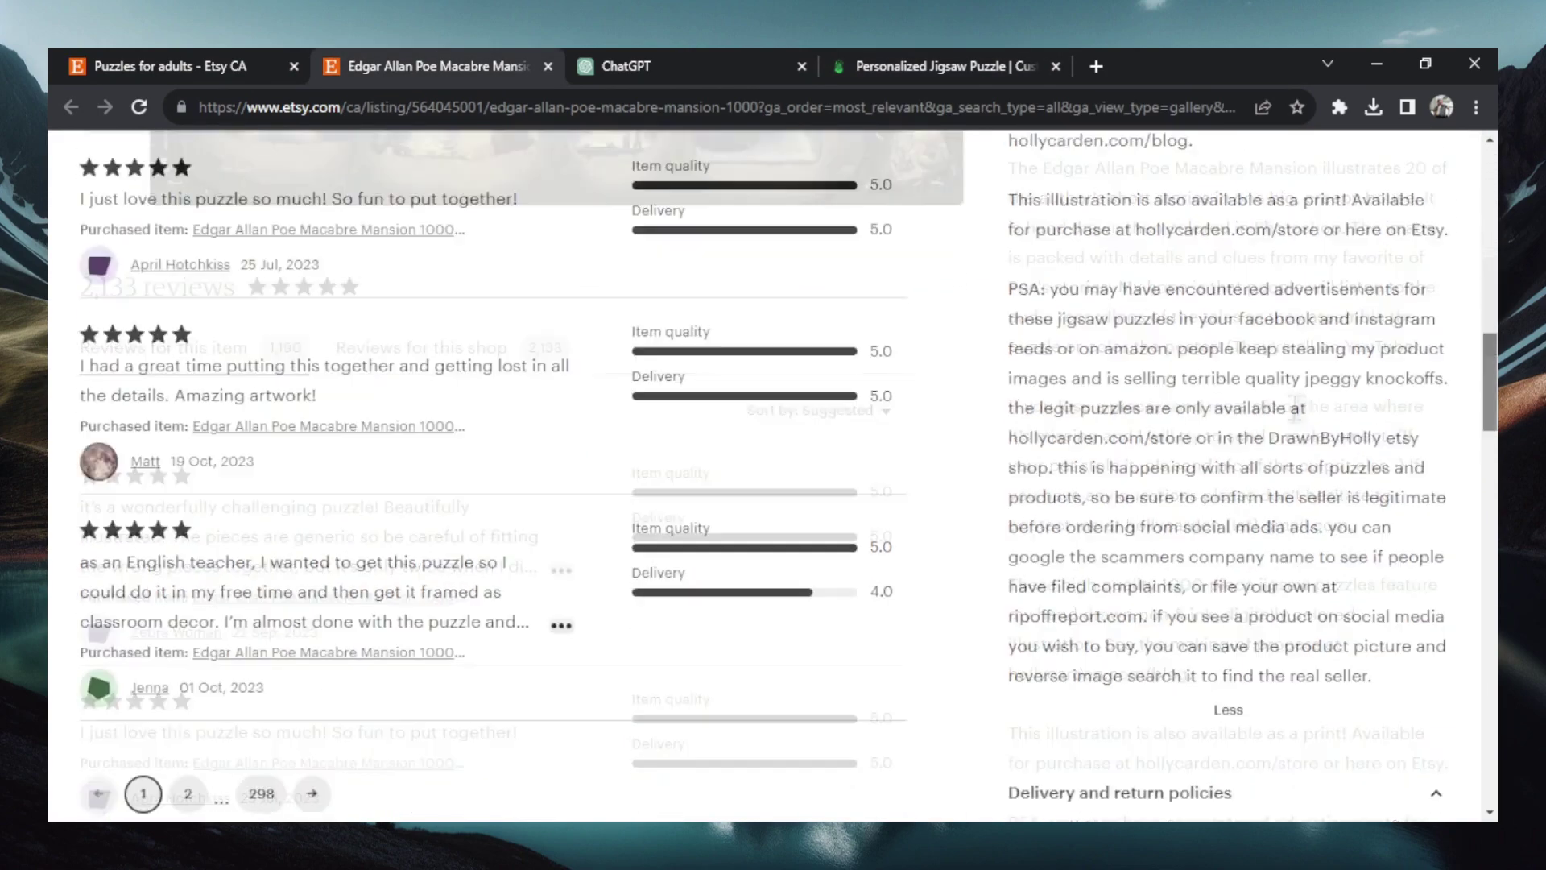
scroll(1147, 282, "up", 6)
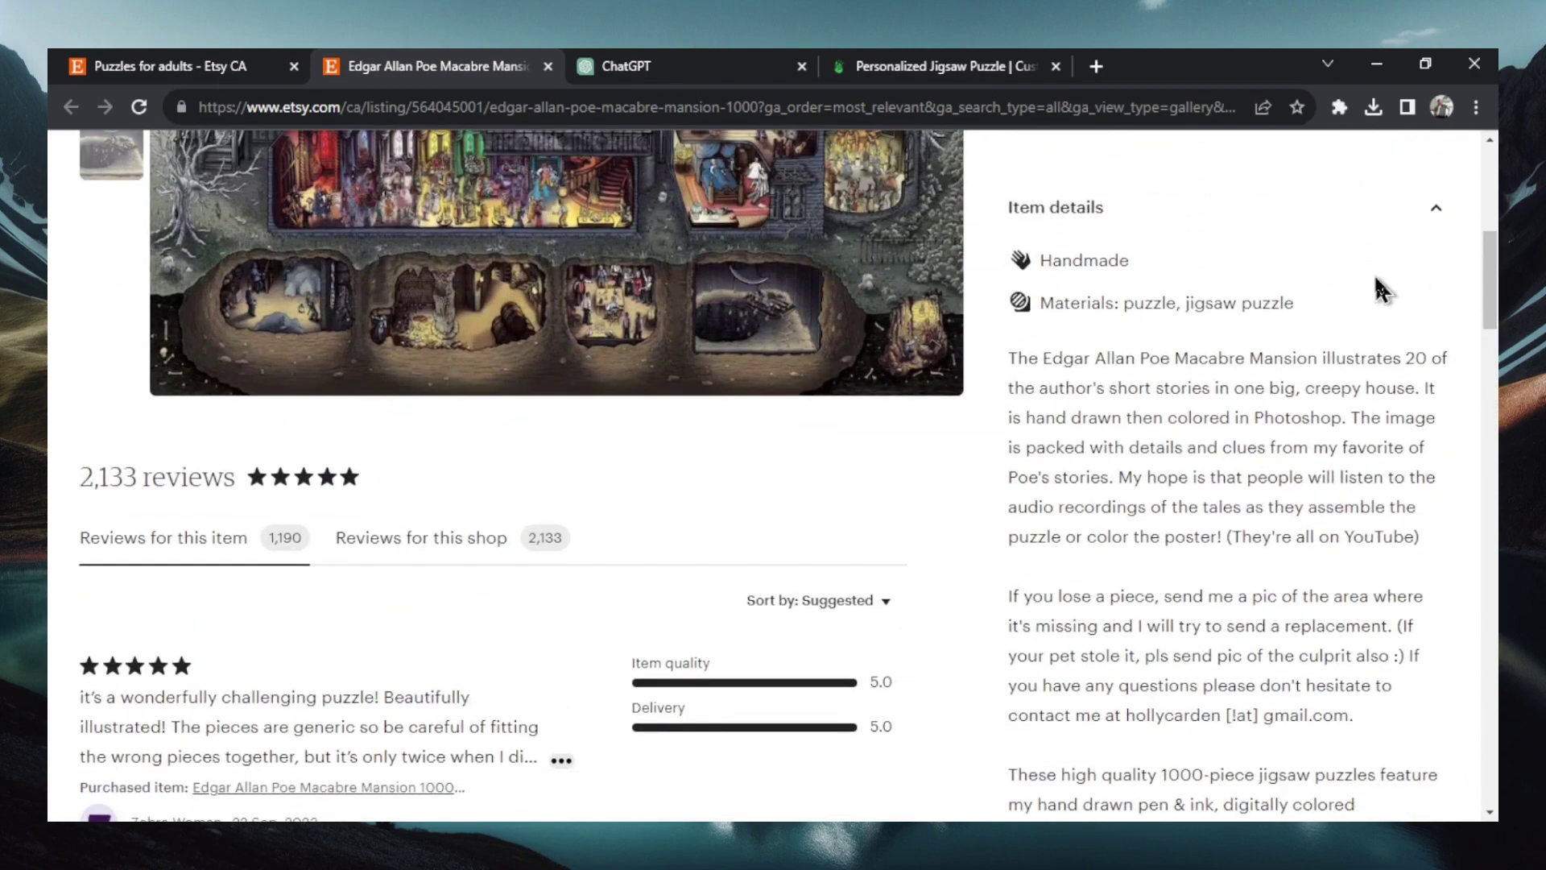
key("ctrl+4")
left_click_drag(871, 650, 314, 483)
Prompt GPT-4 with 'Create a product description for us and use these details' plus the pasted listing details.
left_click(720, 62)
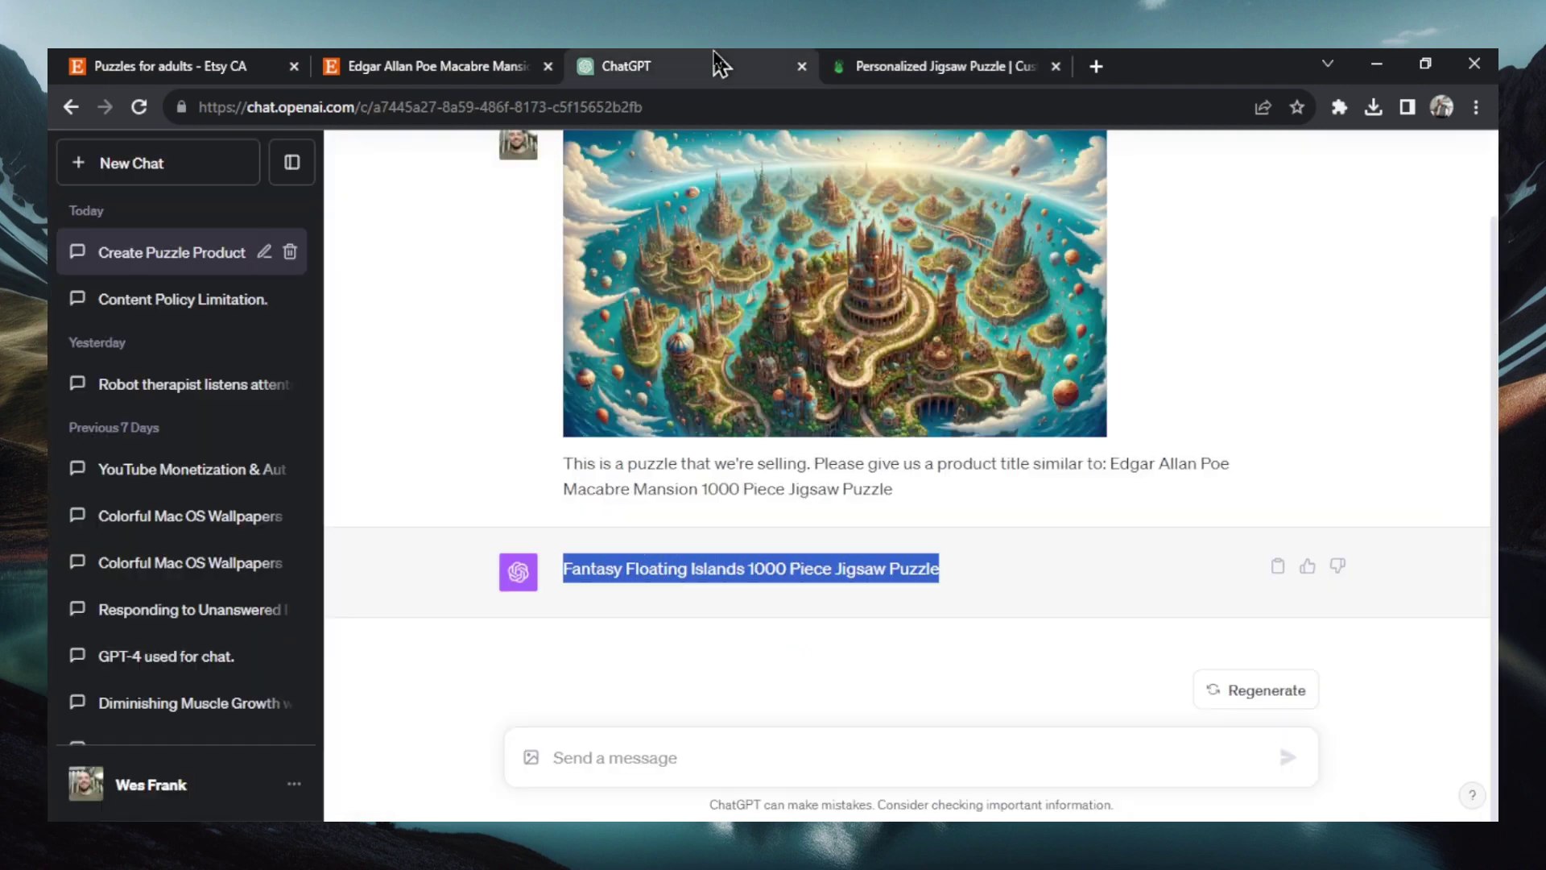
left_click(803, 757)
type("Create a product description for us and use these d")
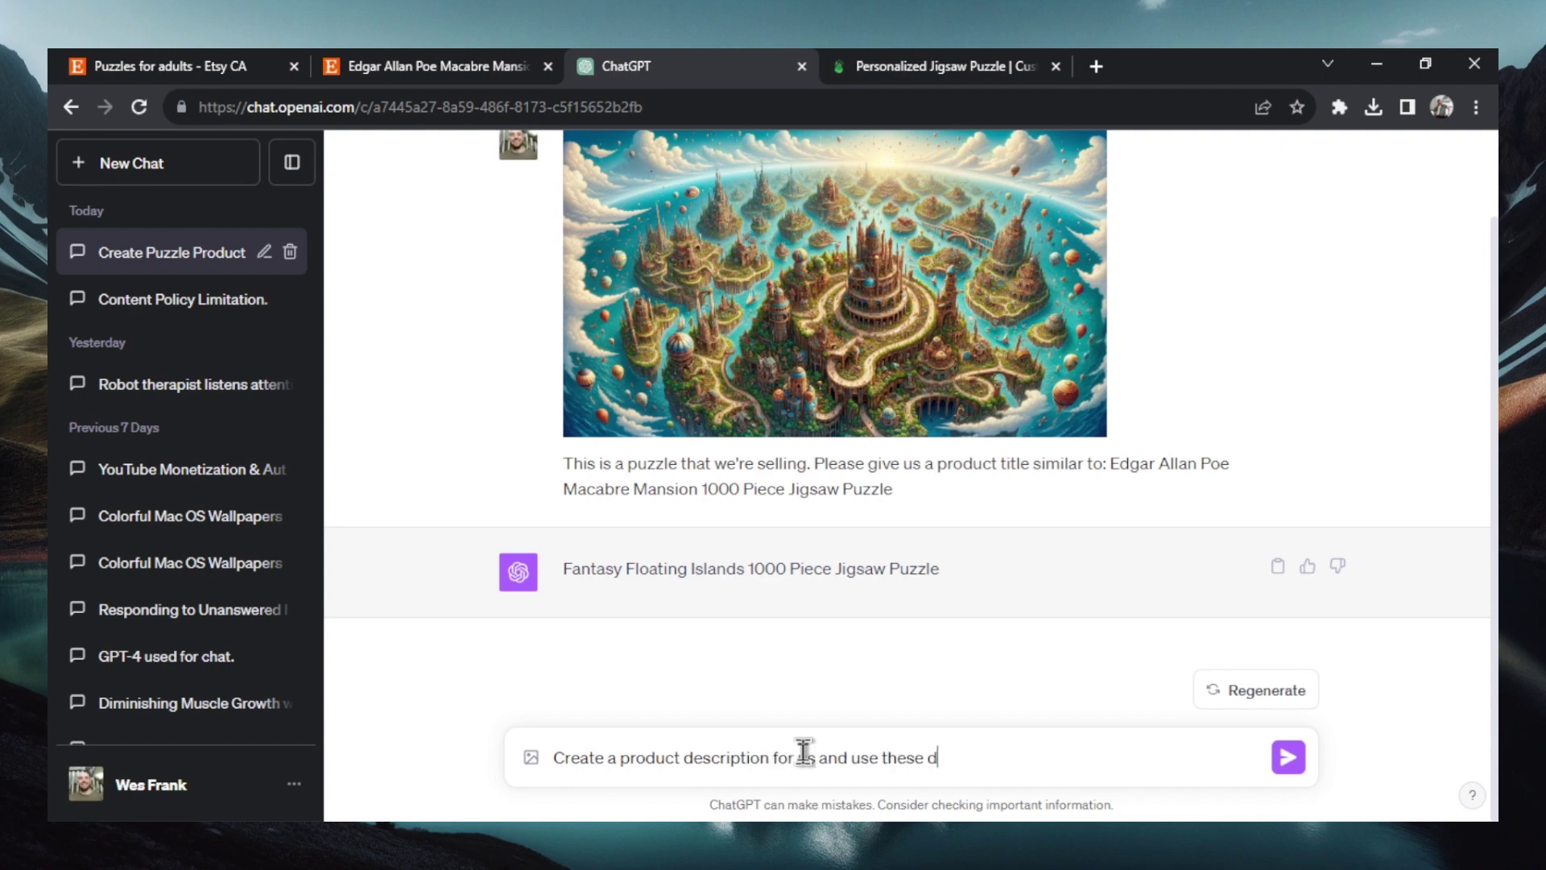
type("etails")
key("shift+Return")
key("ctrl+v")
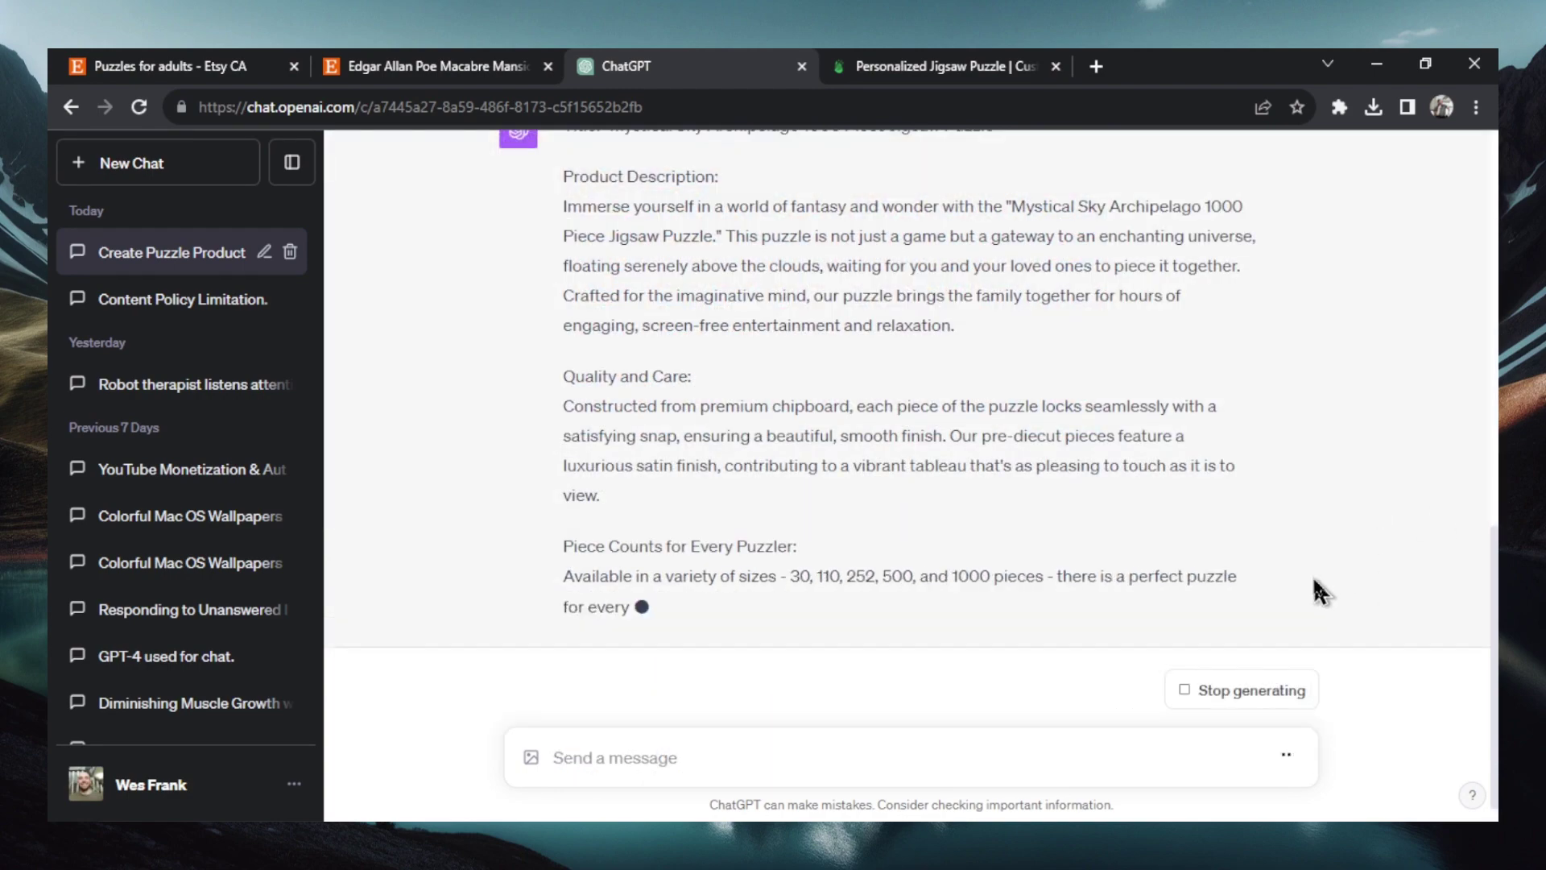
Review GPT-4's reply and select the generated product description.
scroll(1311, 572, "up", 1)
scroll(1105, 493, "up", 3)
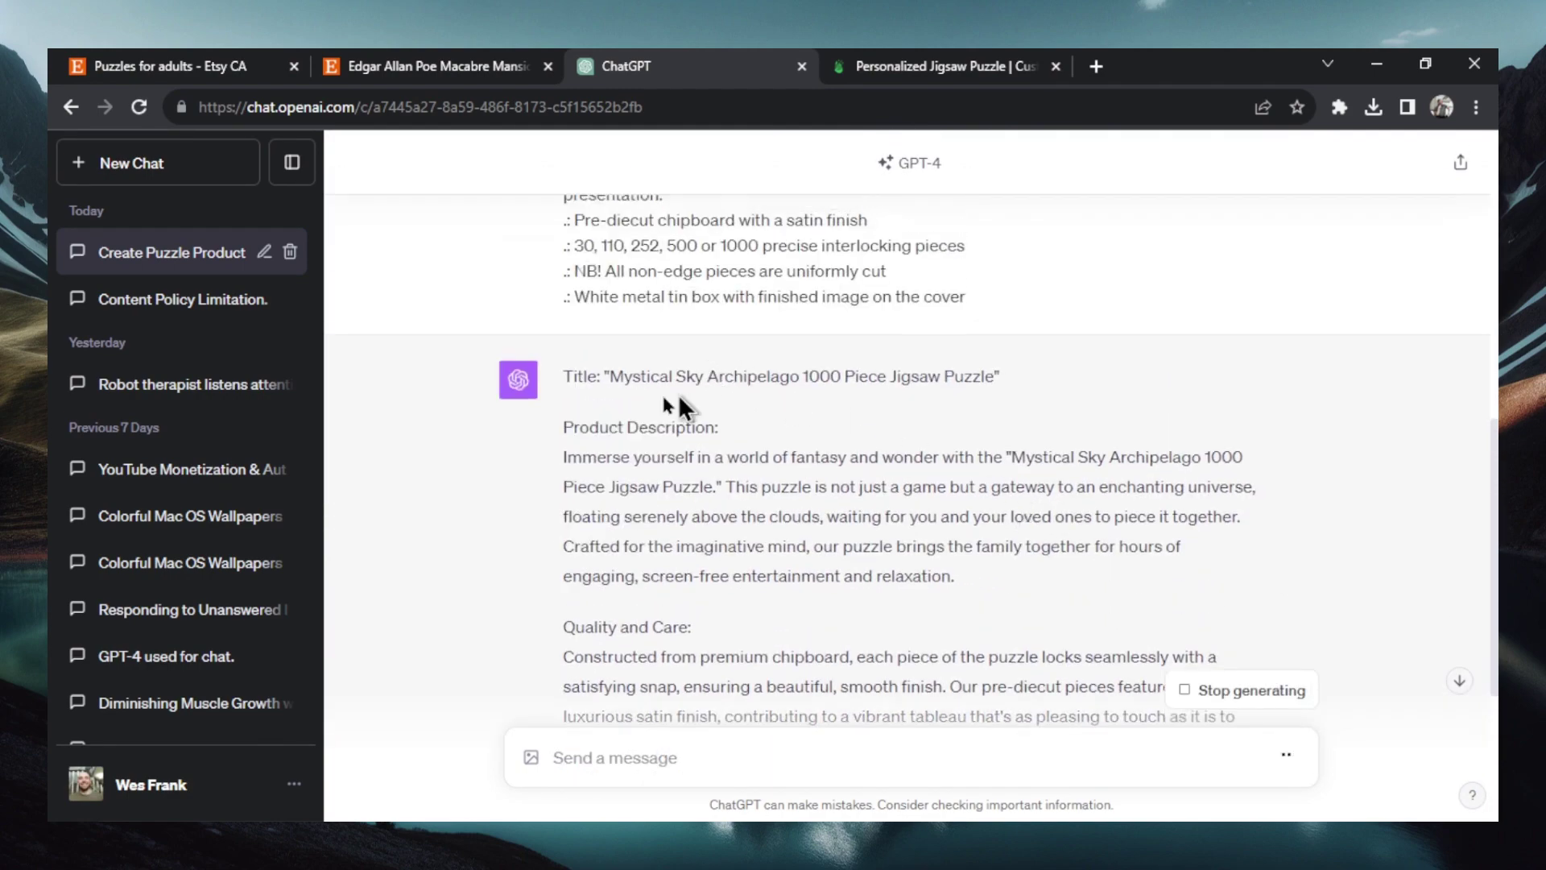
left_click_drag(612, 374, 996, 378)
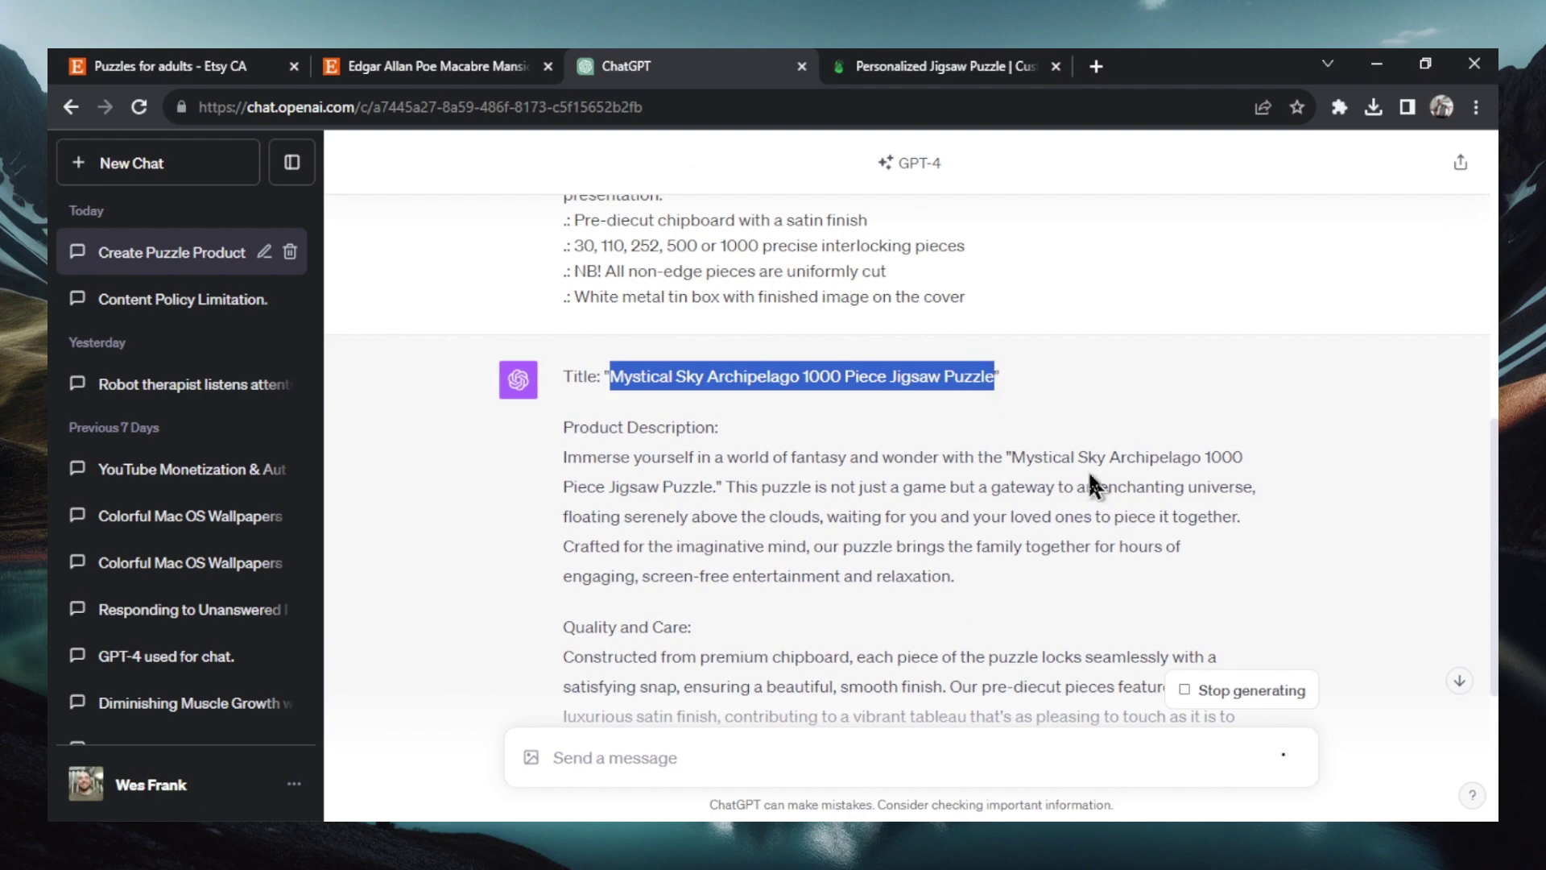
scroll(905, 443, "down", 4)
scroll(886, 363, "up", 2)
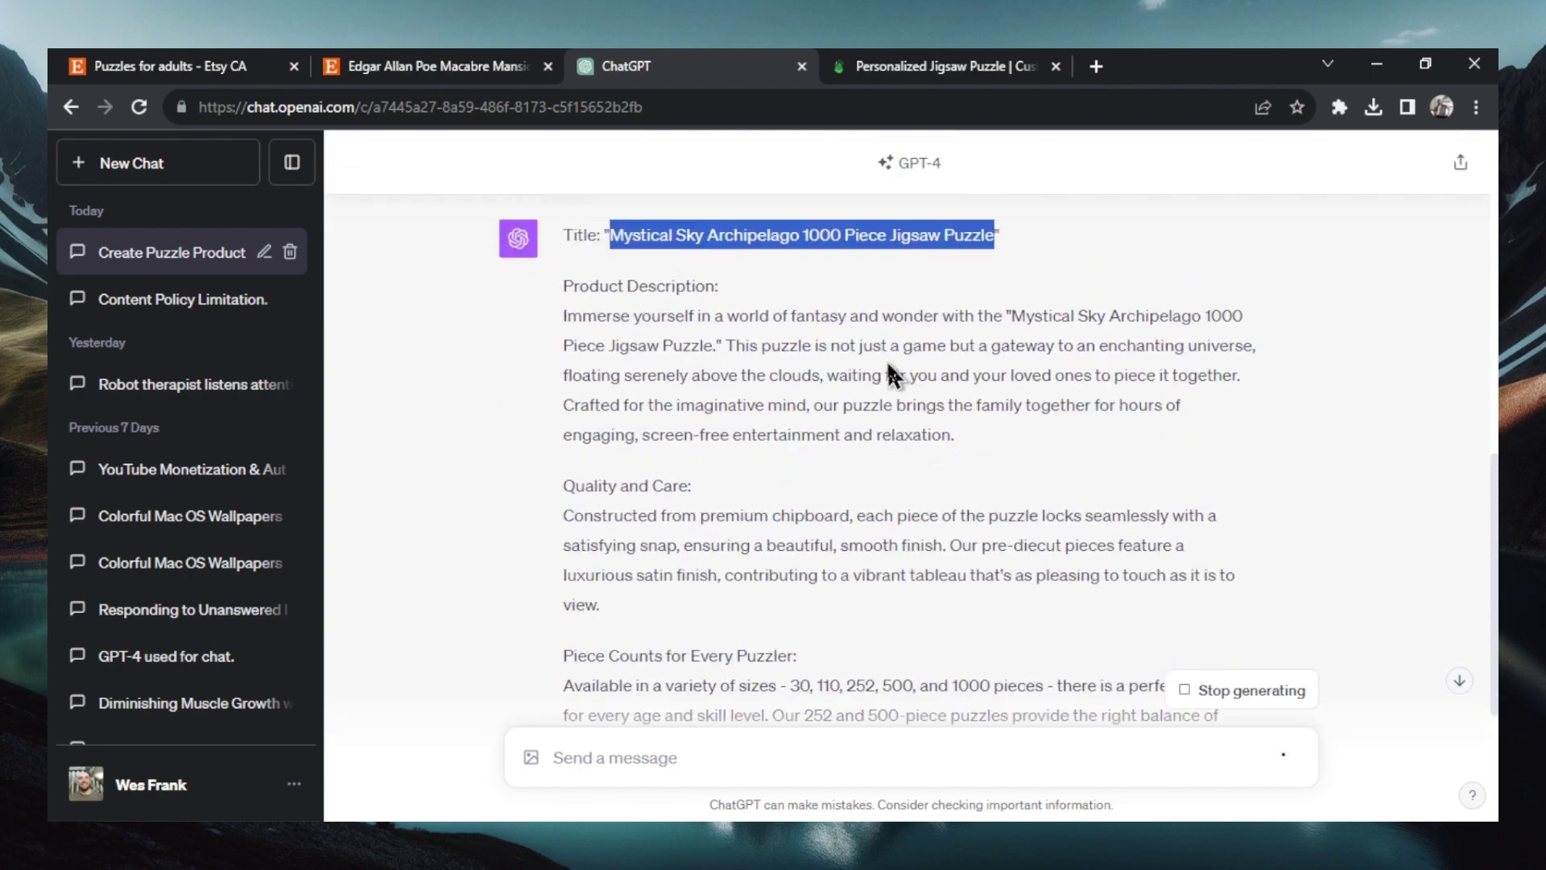
scroll(735, 258, "down", 7)
scroll(698, 335, "up", 3)
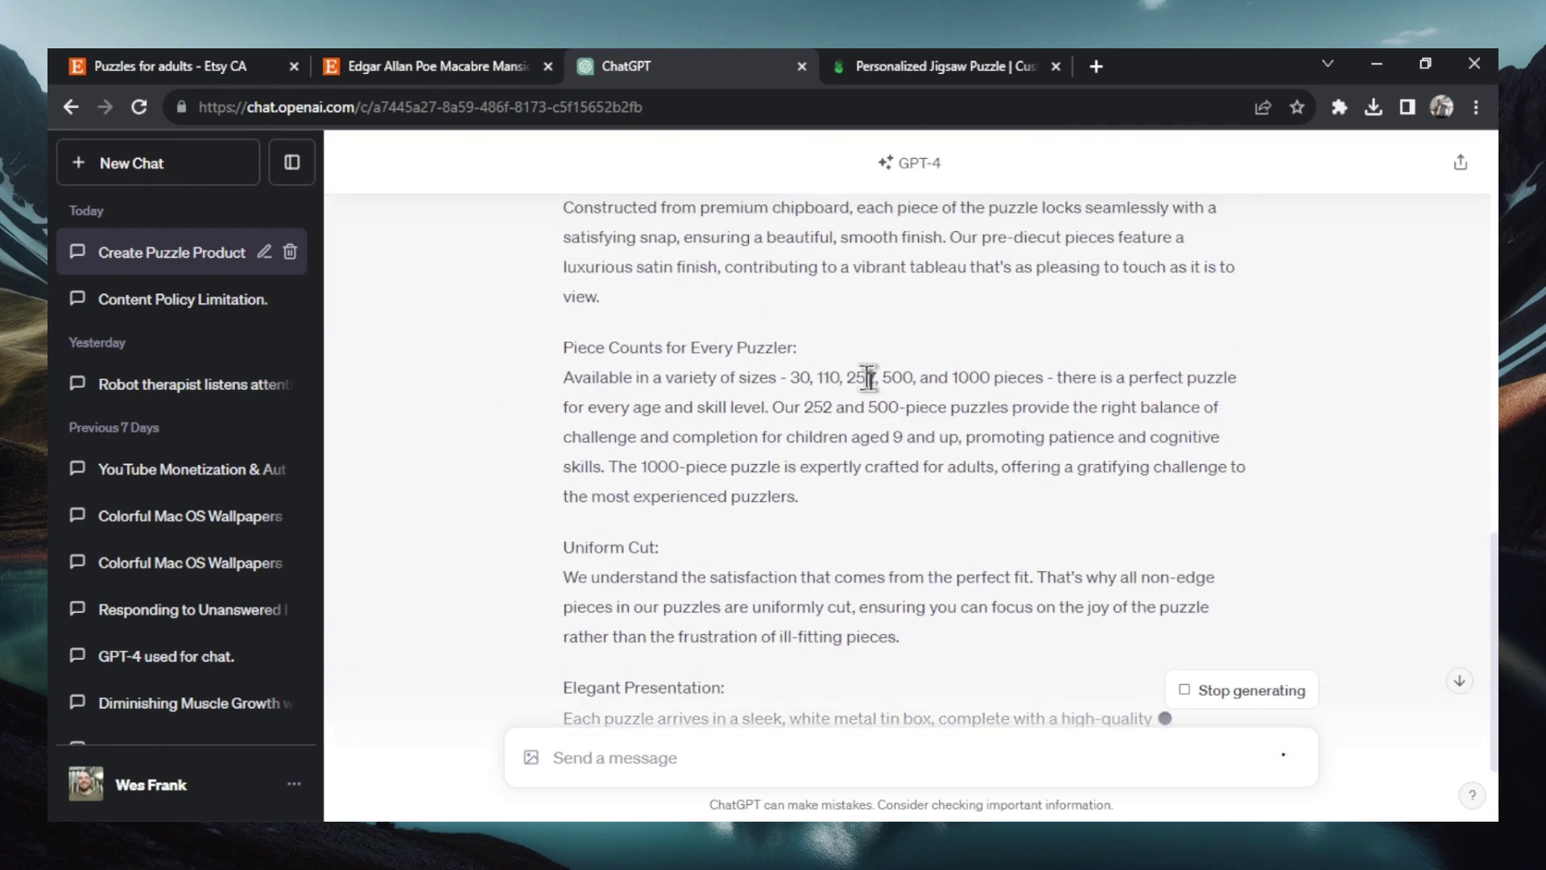
left_click_drag(993, 377, 951, 378)
left_click(933, 383)
scroll(1174, 400, "down", 2)
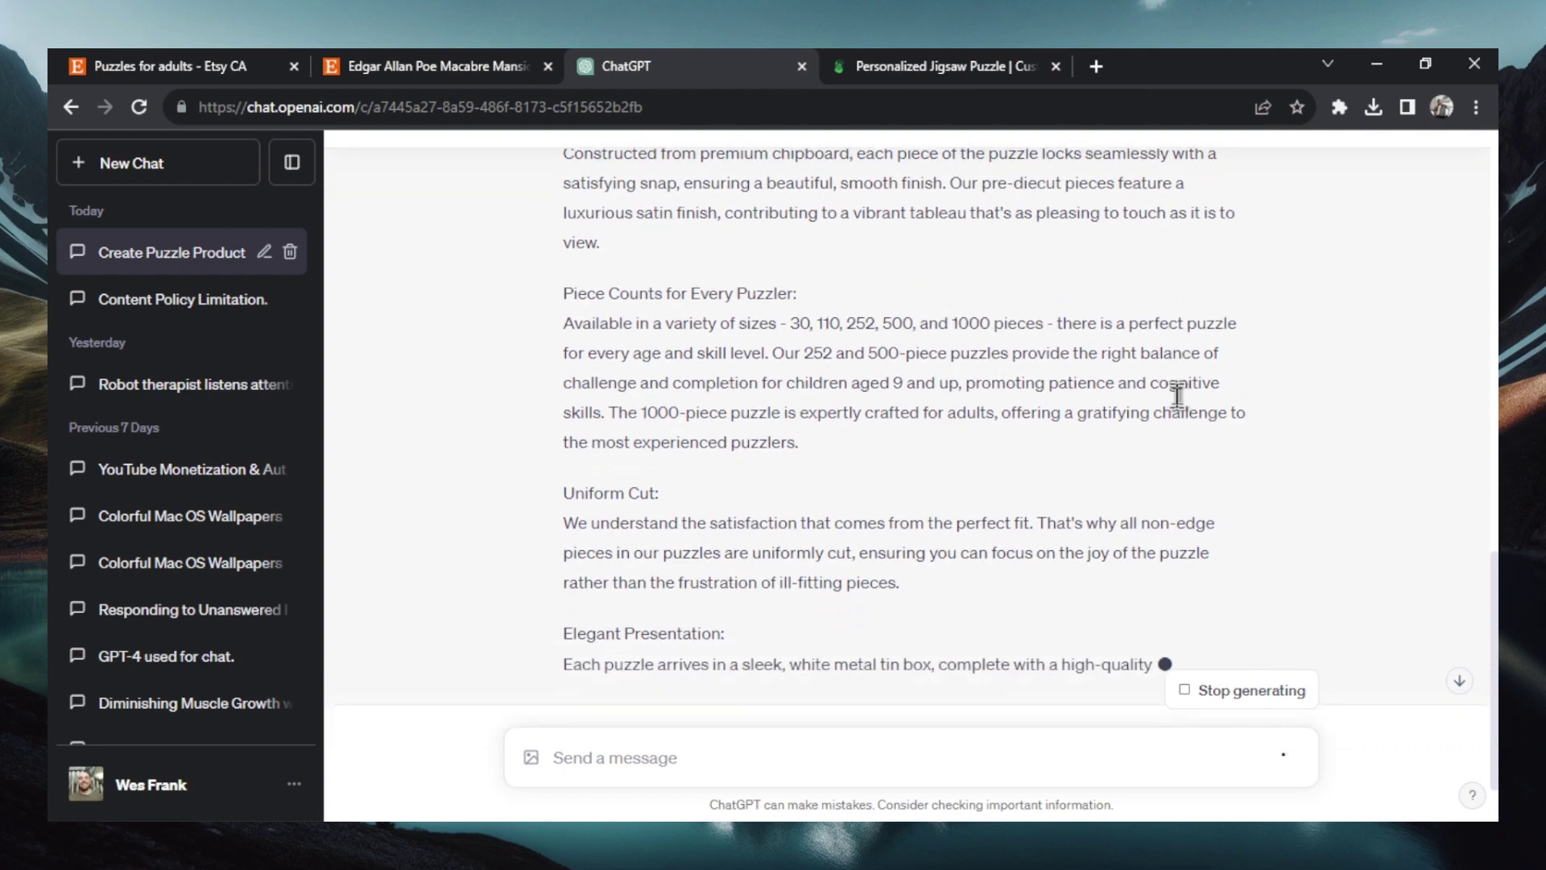
scroll(1173, 400, "down", 3)
left_click_drag(643, 577, 574, 401)
Paste the generated description into Printify and put the listing title in place of the old name.
key("ctrl+c")
key("ctrl+Tab")
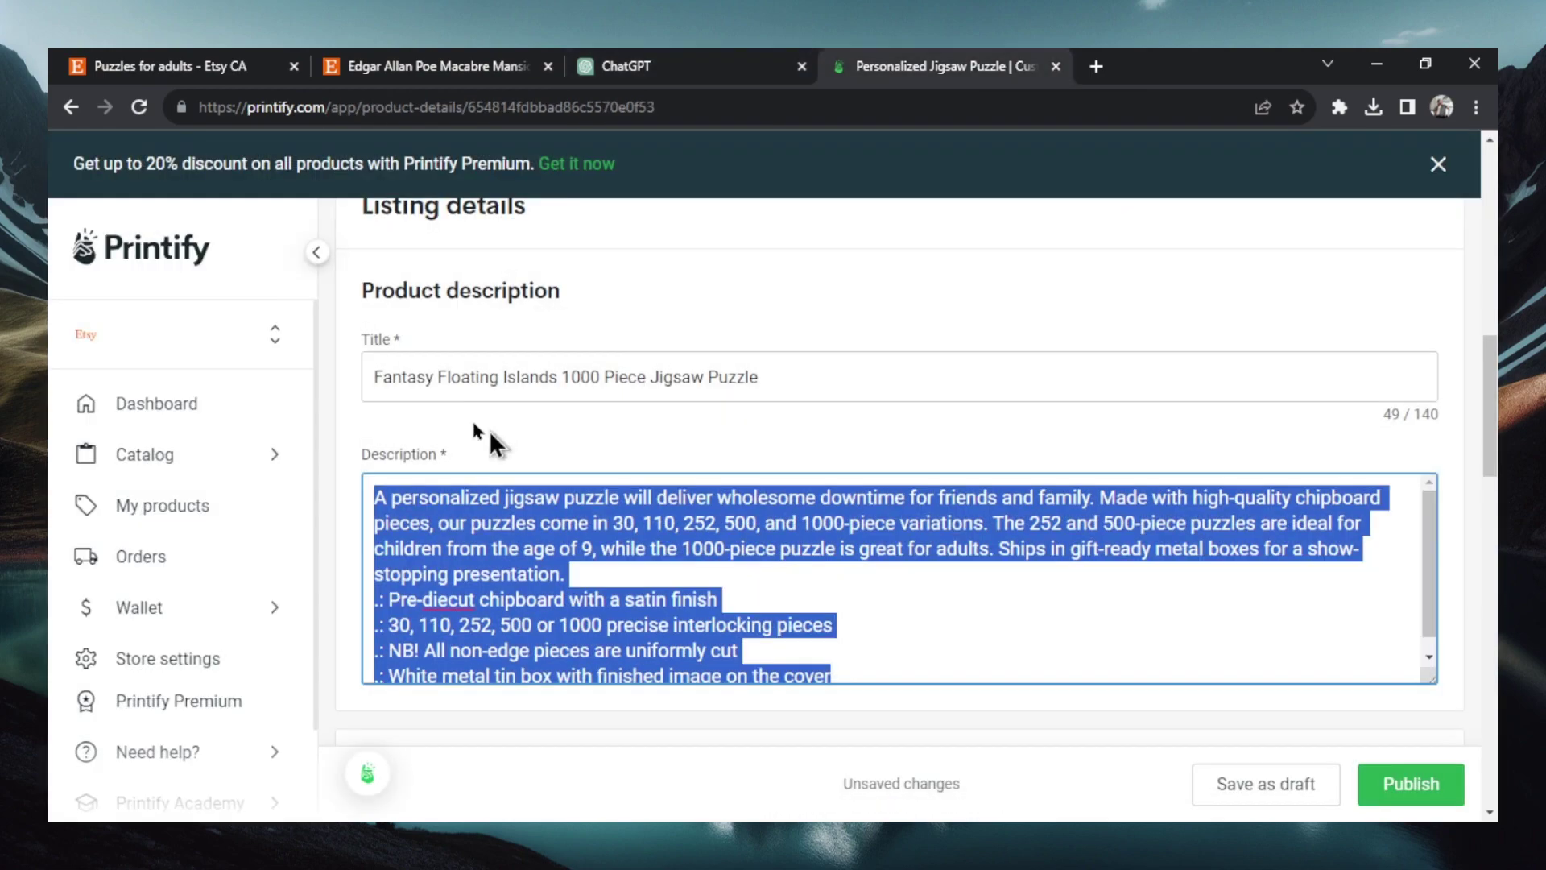
key("ctrl+v")
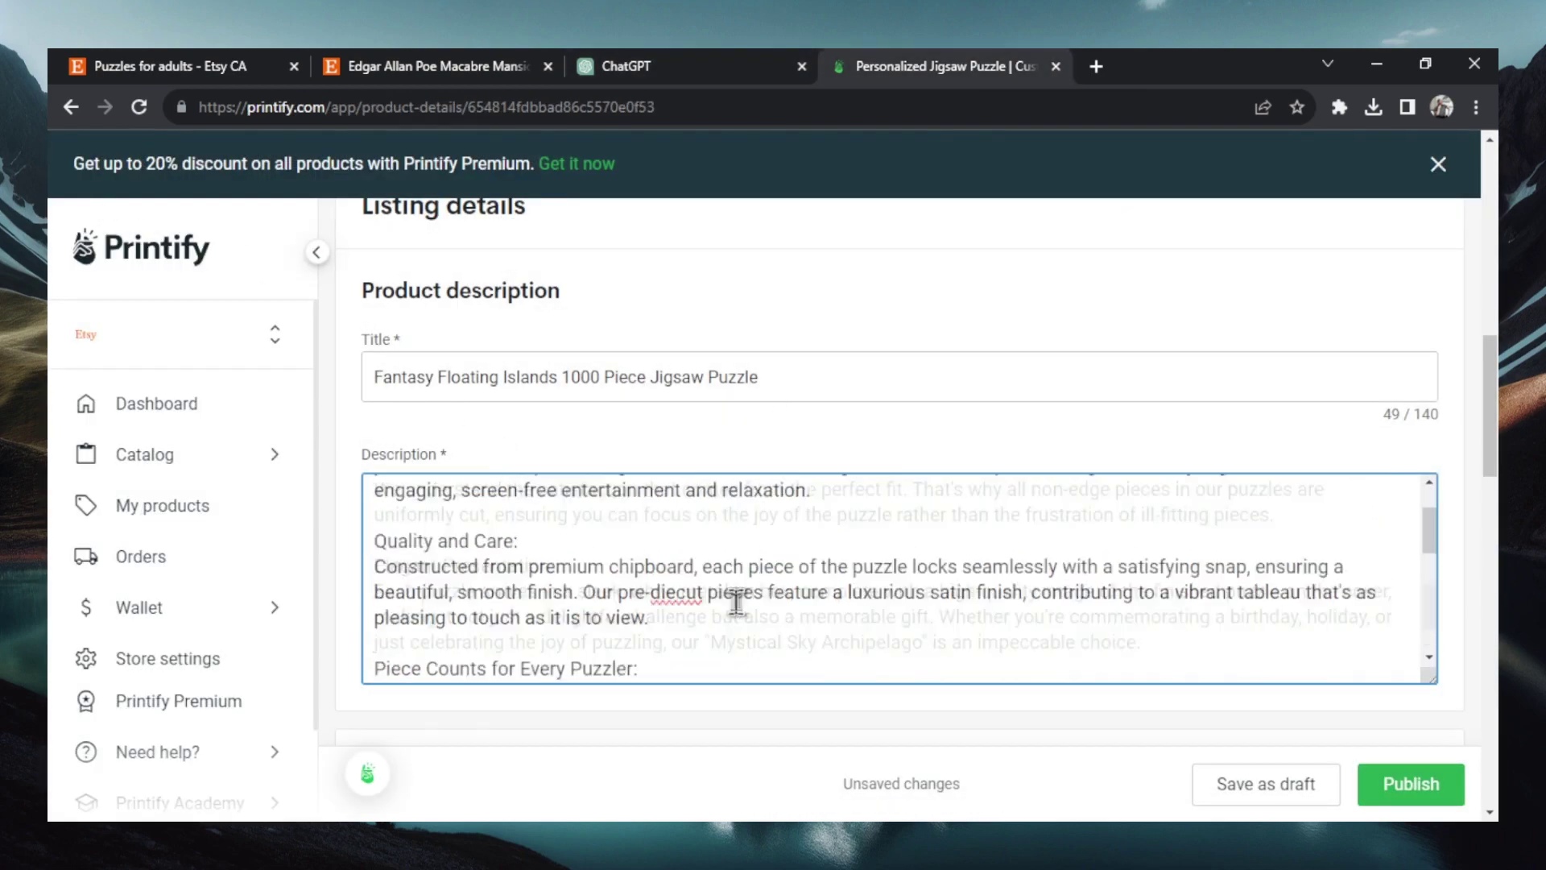
scroll(736, 602, "up", 5)
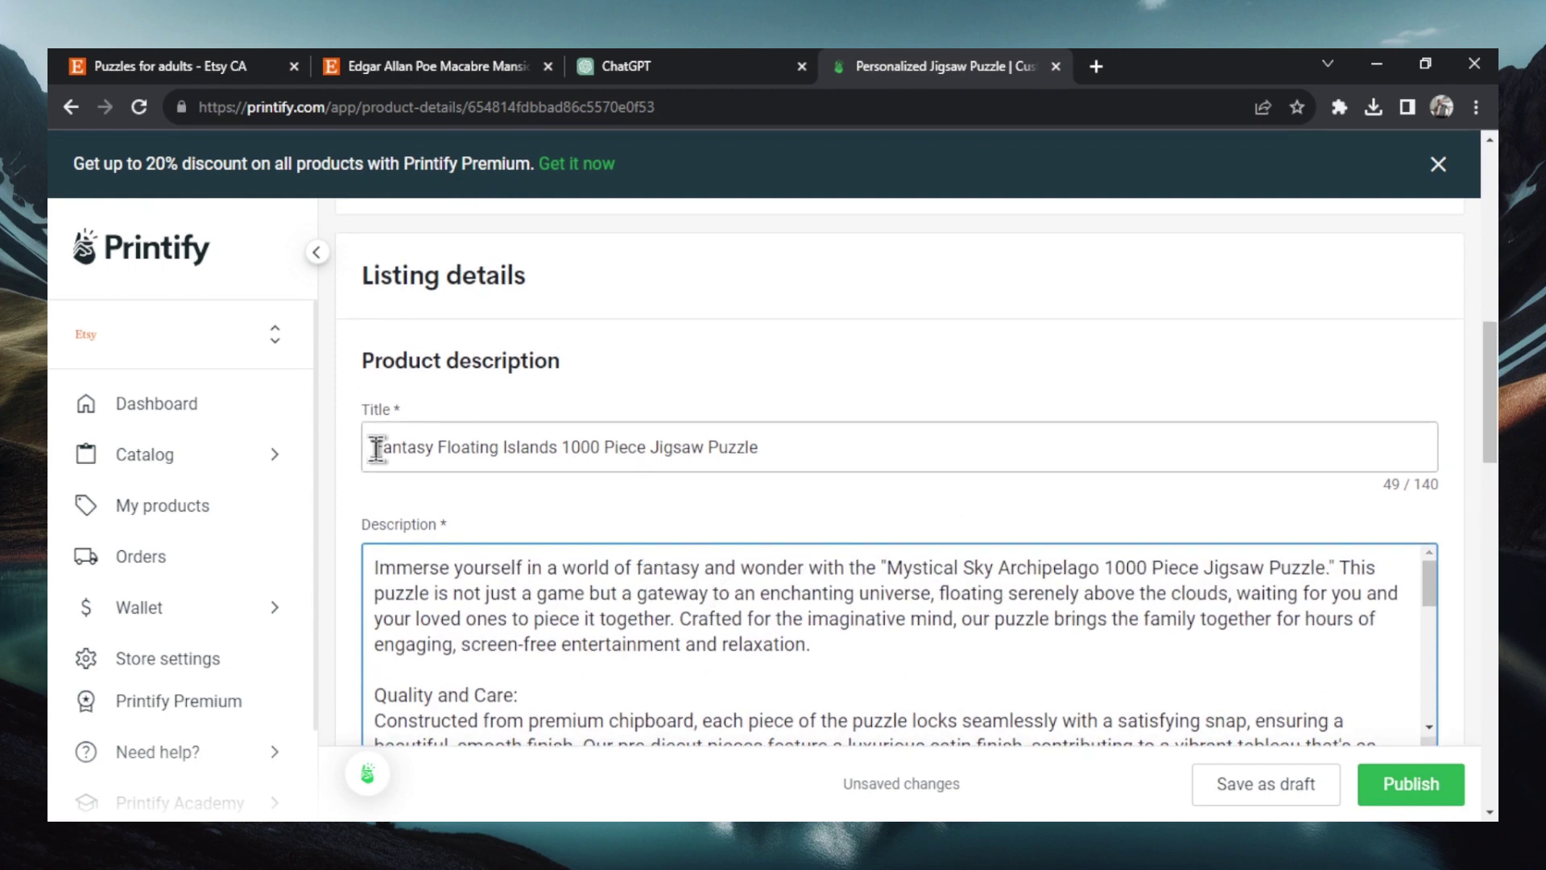
left_click_drag(375, 449, 831, 447)
left_click_drag(887, 567, 1332, 567)
key("ctrl+v")
Trim the description's Piece Count section so only the 1000-piece size remains.
scroll(564, 637, "down", 5)
left_click_drag(638, 610, 554, 542)
key("BackSpace")
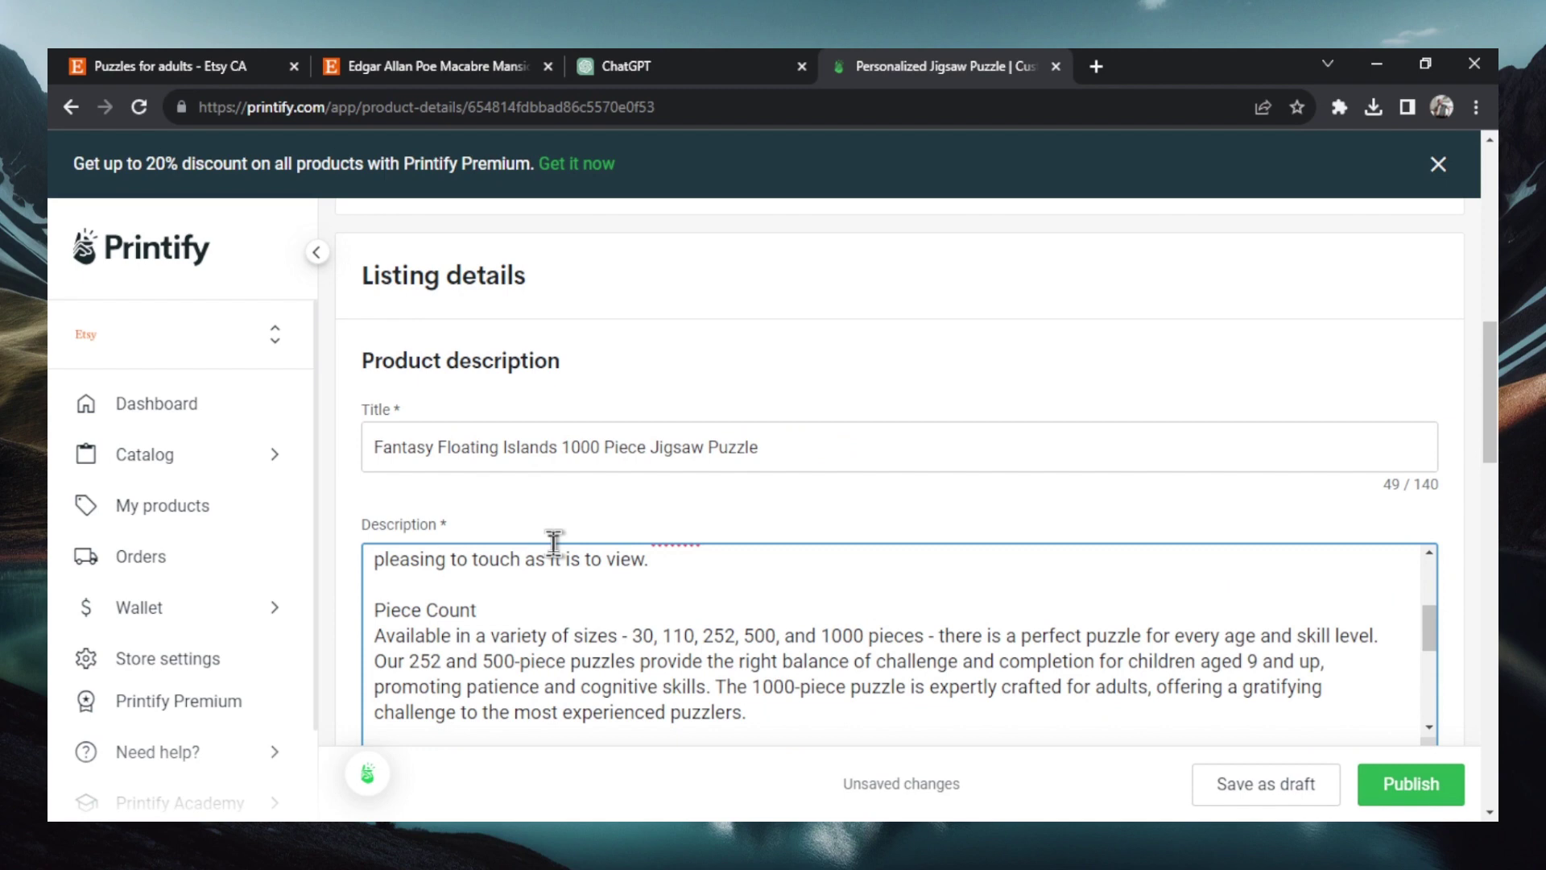
left_click_drag(816, 636, 473, 633)
key("BackSpace")
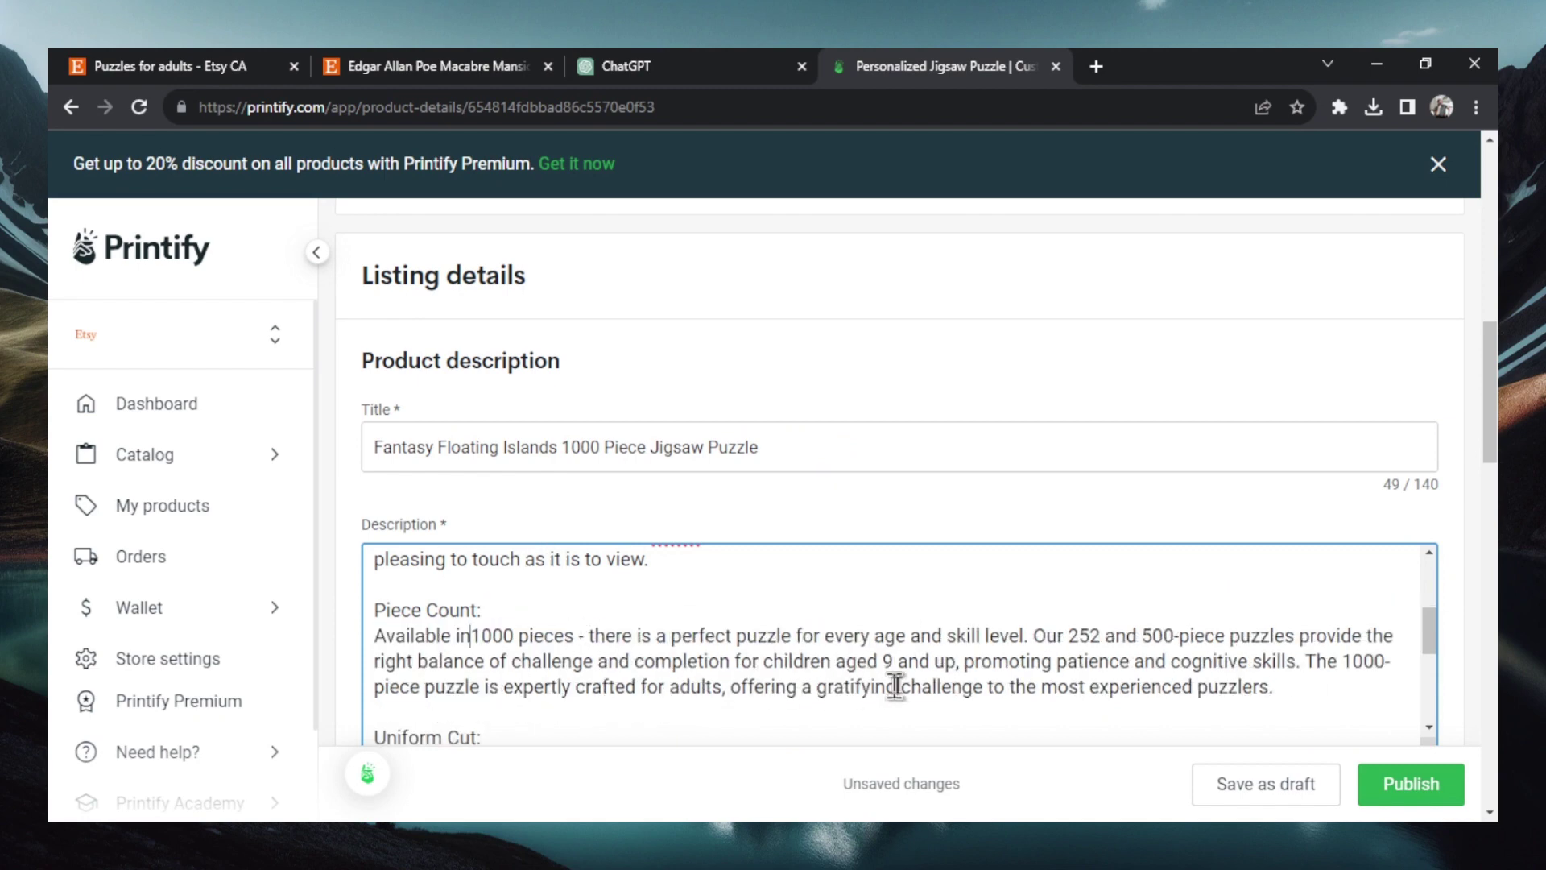
left_click_drag(1300, 661, 1040, 640)
key("BackSpace")
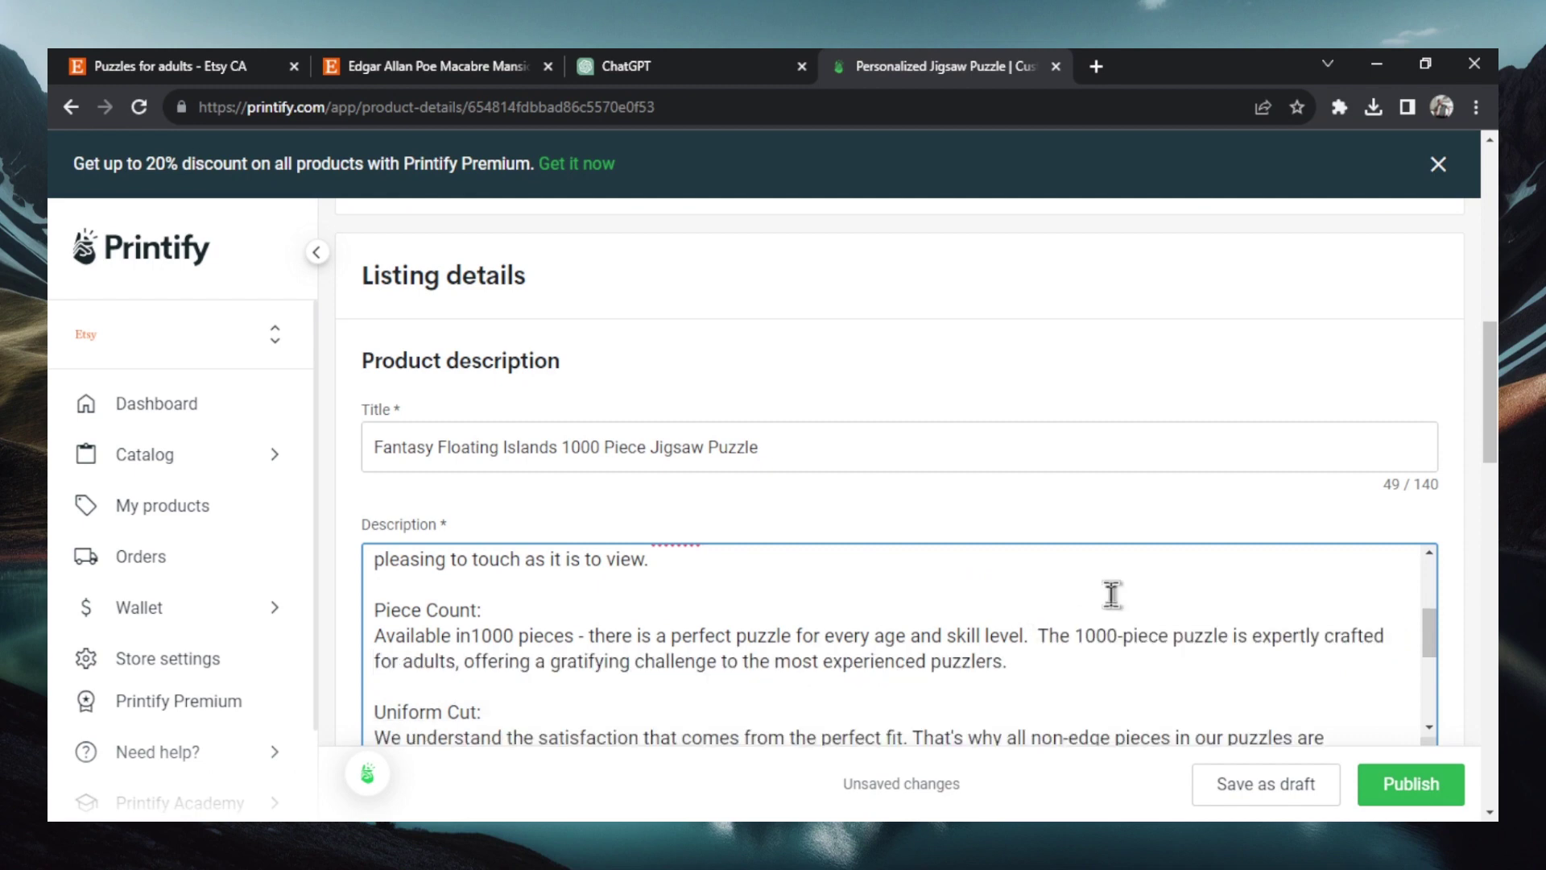
Replace 'Mystical Sky Archipelago' with Fantasy Floating Islands and the full listing title in the closing paragraph.
scroll(1112, 594, "down", 5)
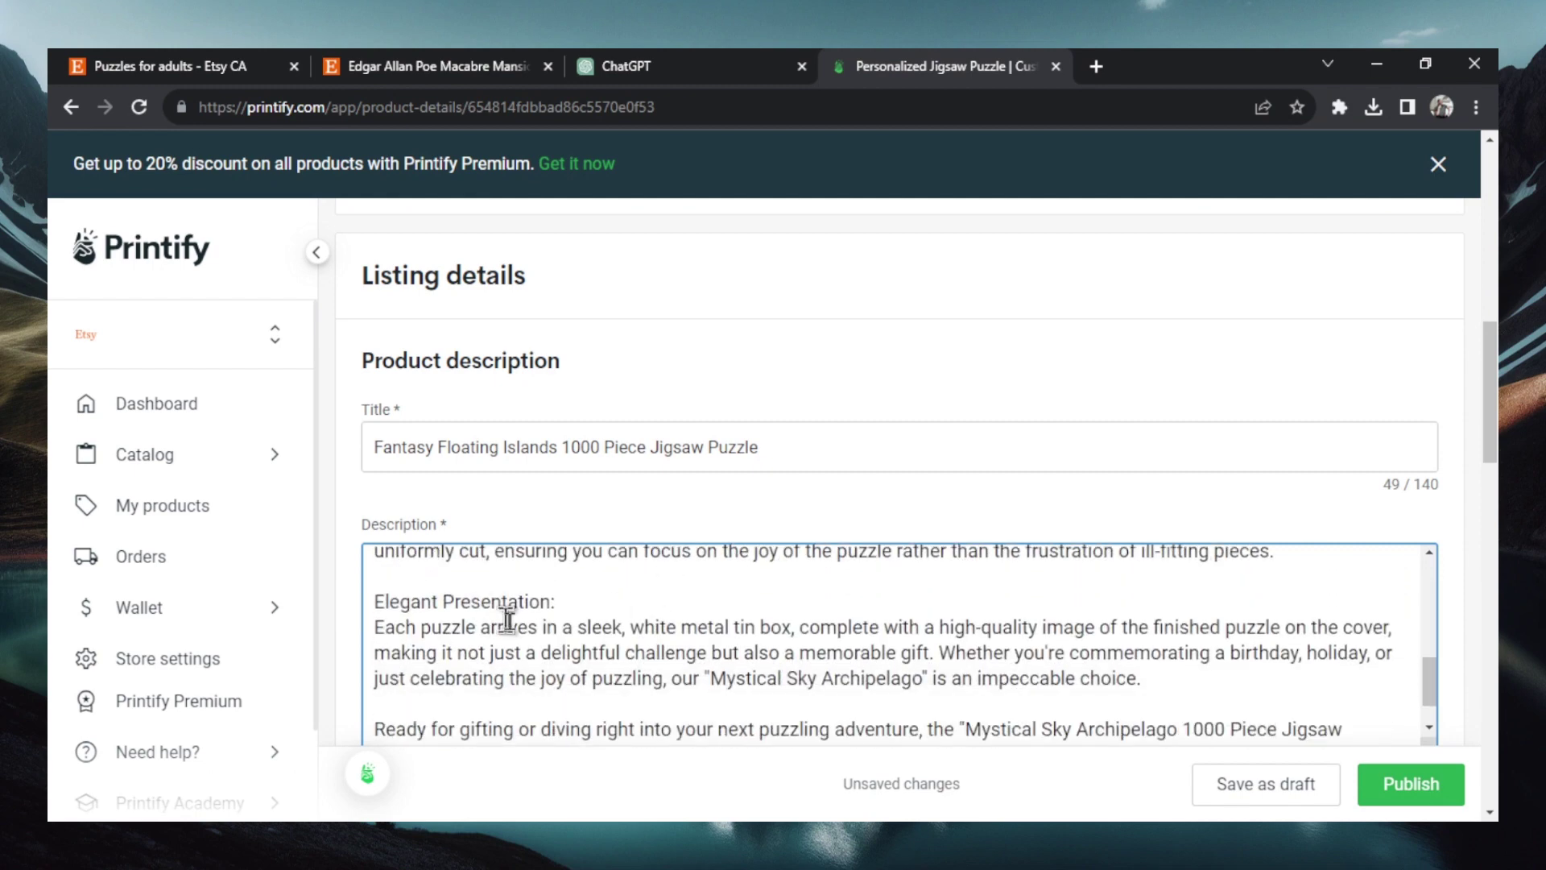
scroll(497, 615, "down", 1)
left_click_drag(374, 447, 549, 447)
key("ctrl+c")
left_click(918, 628)
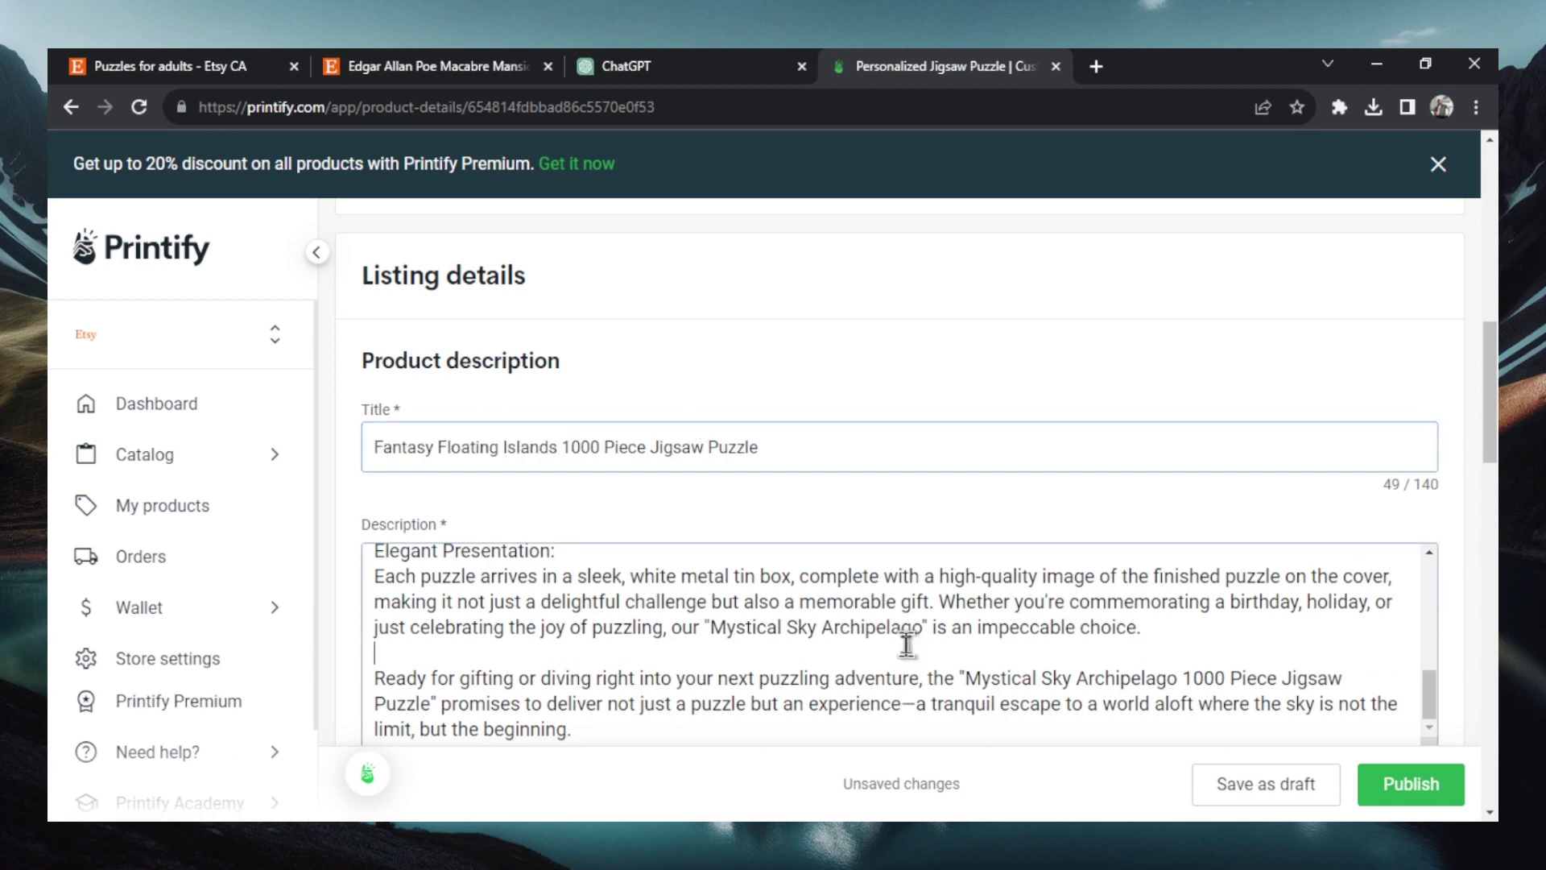
key("ctrl+shift+Left")
key("ctrl+shift+Left")
key("ctrl+shift+Left")
key("ctrl+v")
key("shift+Tab")
key("ctrl+c")
left_click_drag(966, 610, 435, 635)
key("ctrl+v")
Scroll through the edited description to review it.
left_click_drag(1433, 648, 1432, 548)
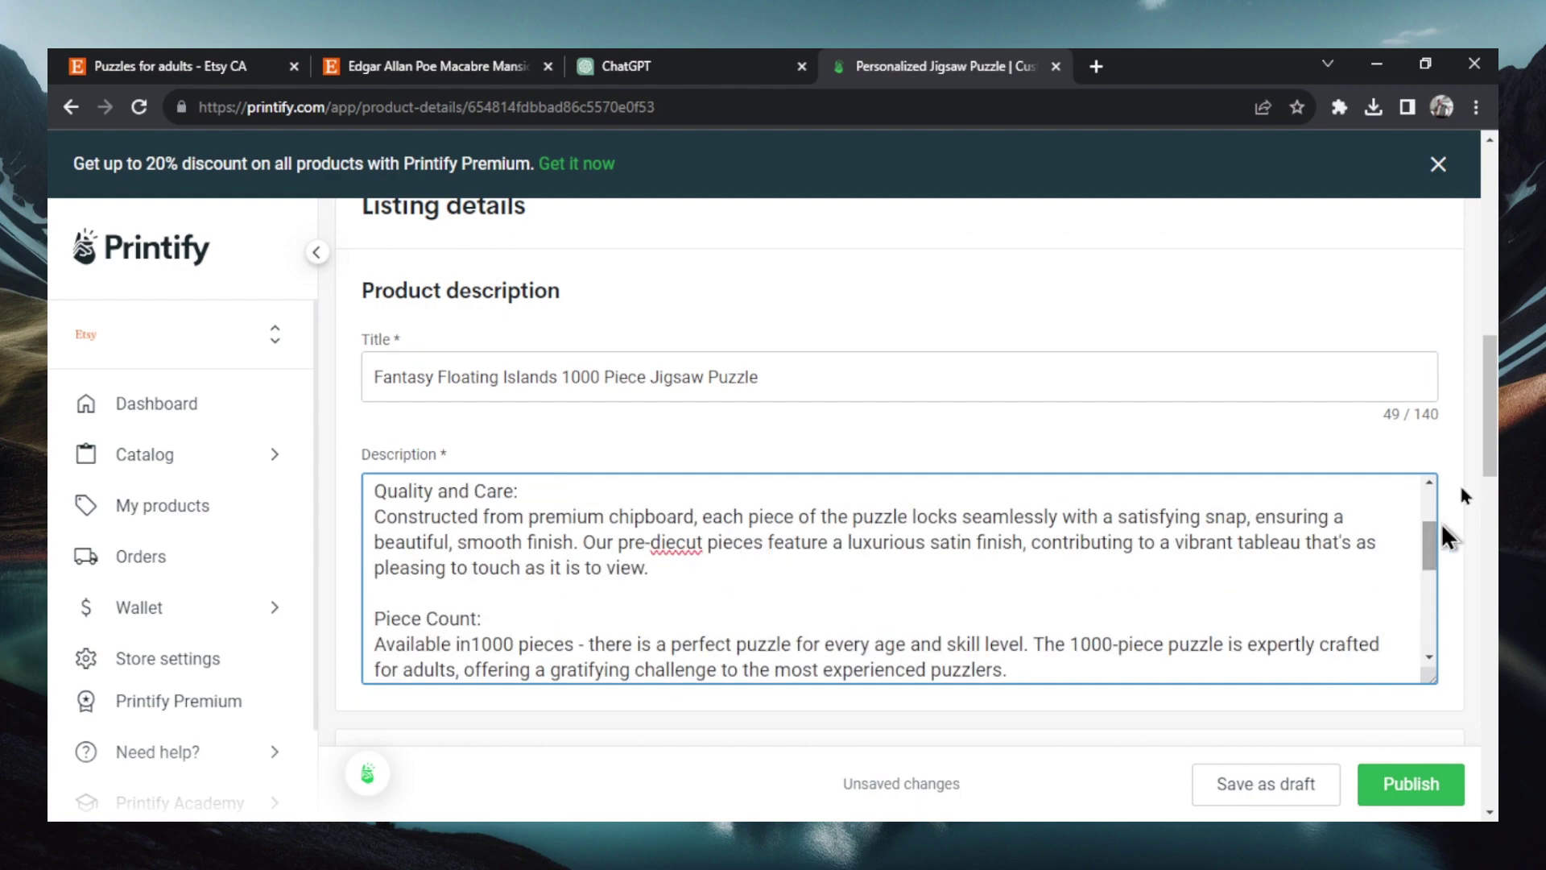
left_click_drag(1489, 419, 1489, 273)
scroll(522, 398, "down", 8)
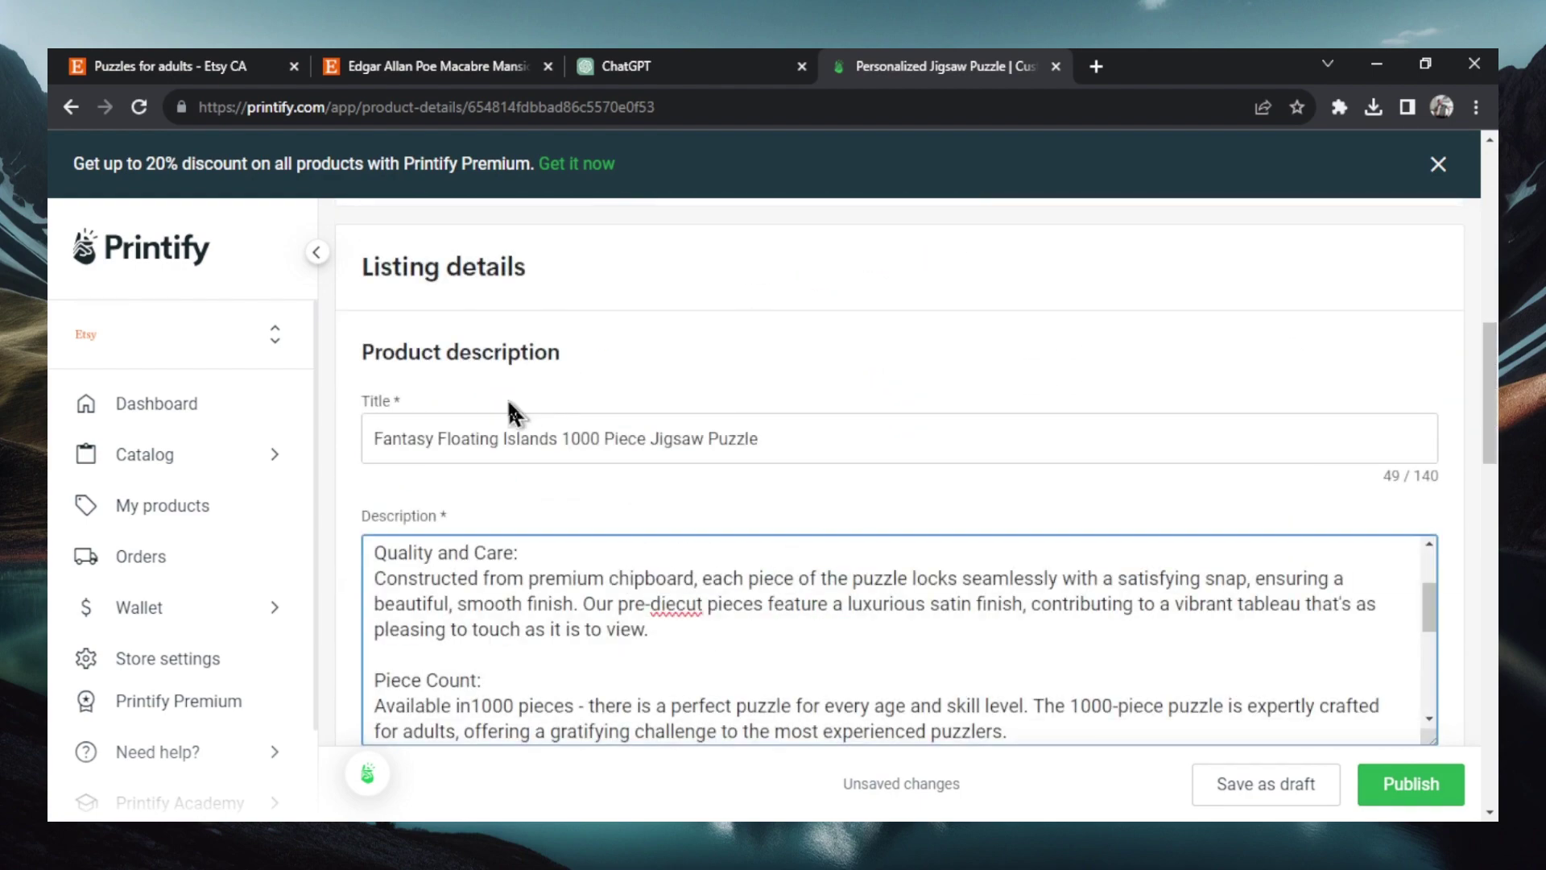
scroll(868, 426, "down", 5)
scroll(890, 452, "up", 3)
scroll(870, 470, "down", 4)
scroll(700, 403, "down", 5)
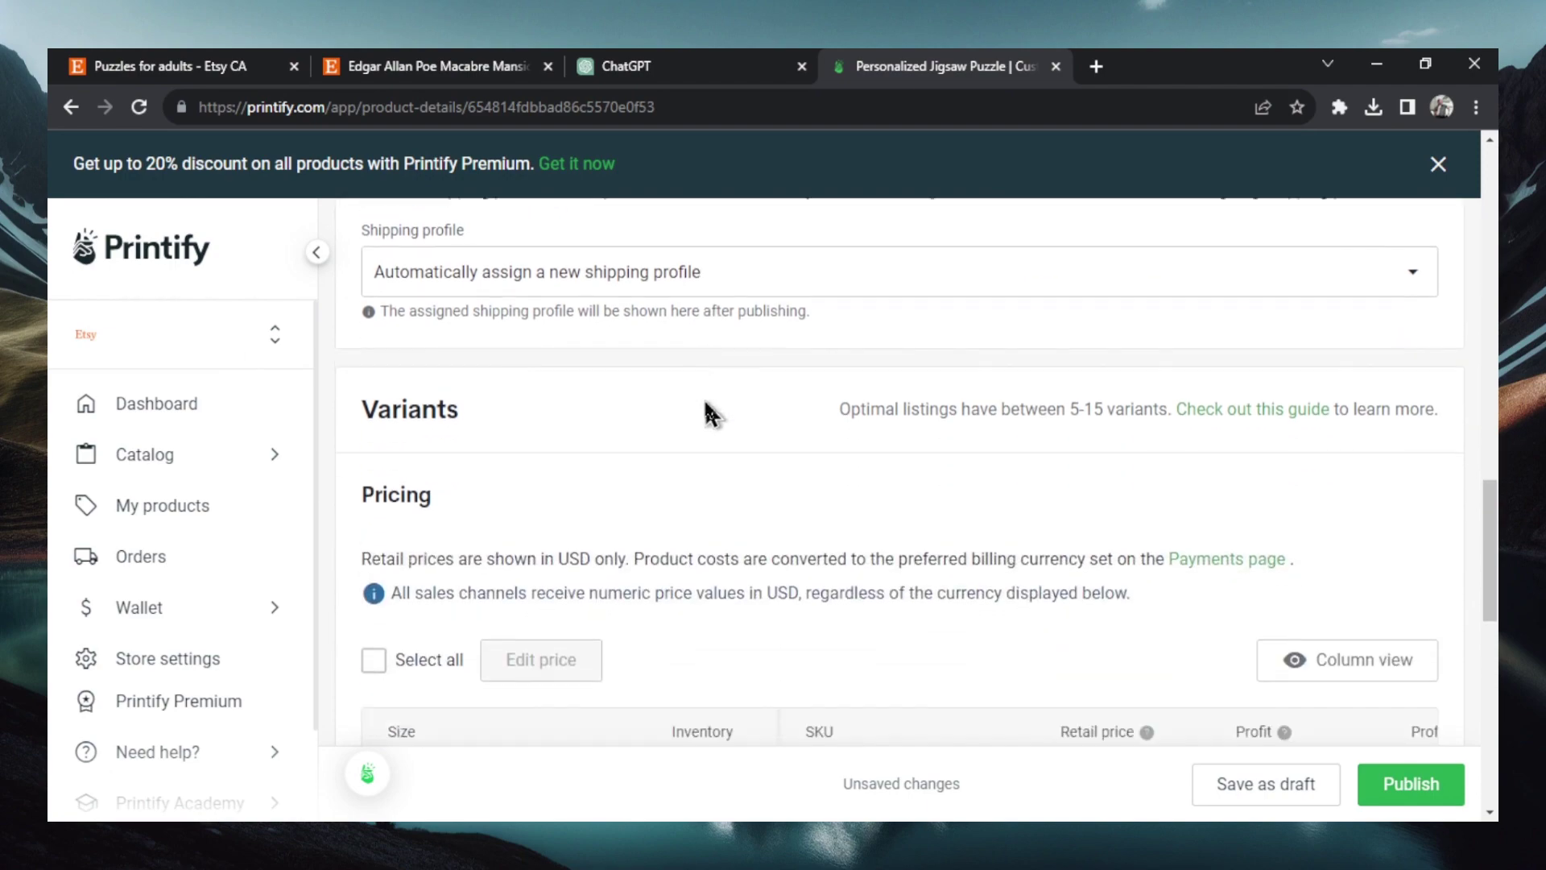
left_click_drag(645, 594, 774, 592)
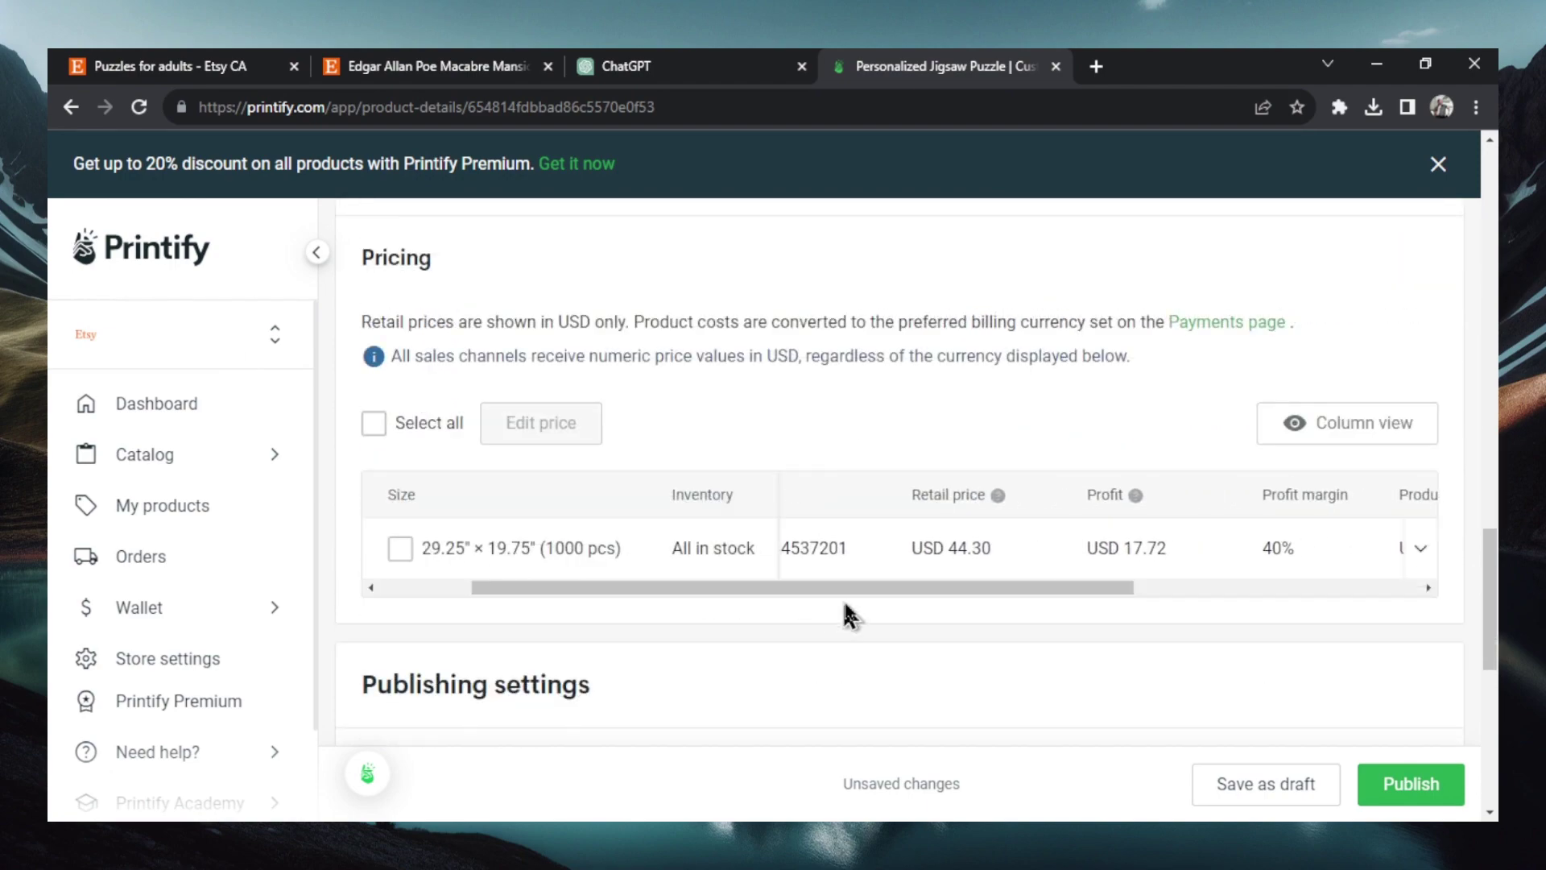
Find the competitor's CA$50.17 price on the Edgar Allan Poe listing.
key("ctrl+2")
scroll(1100, 669, "up", 2)
left_click(1181, 268)
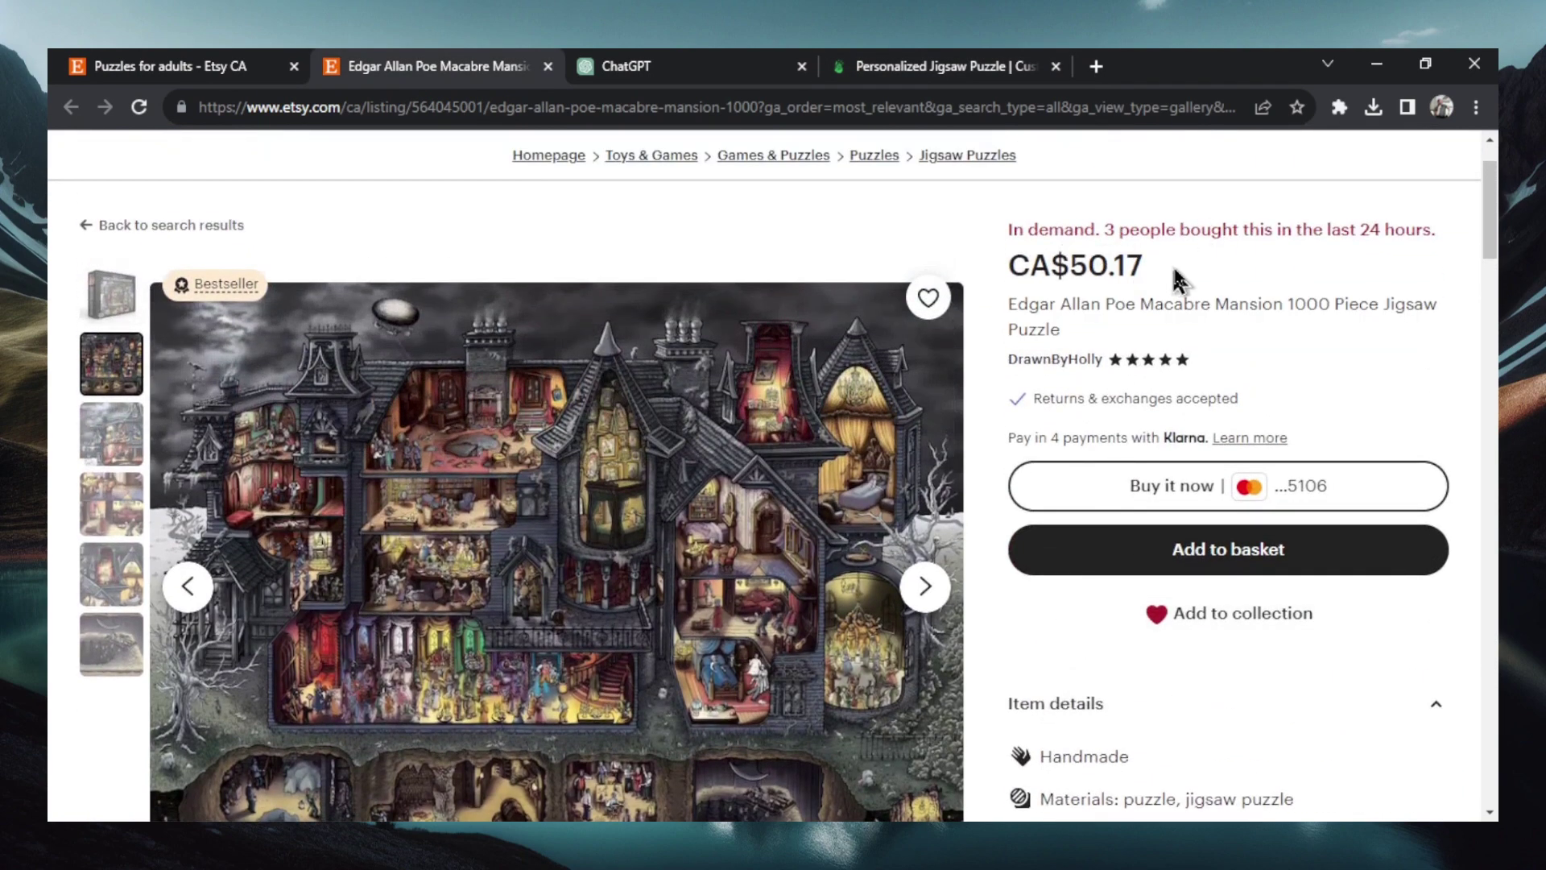
left_click_drag(1154, 274, 1076, 268)
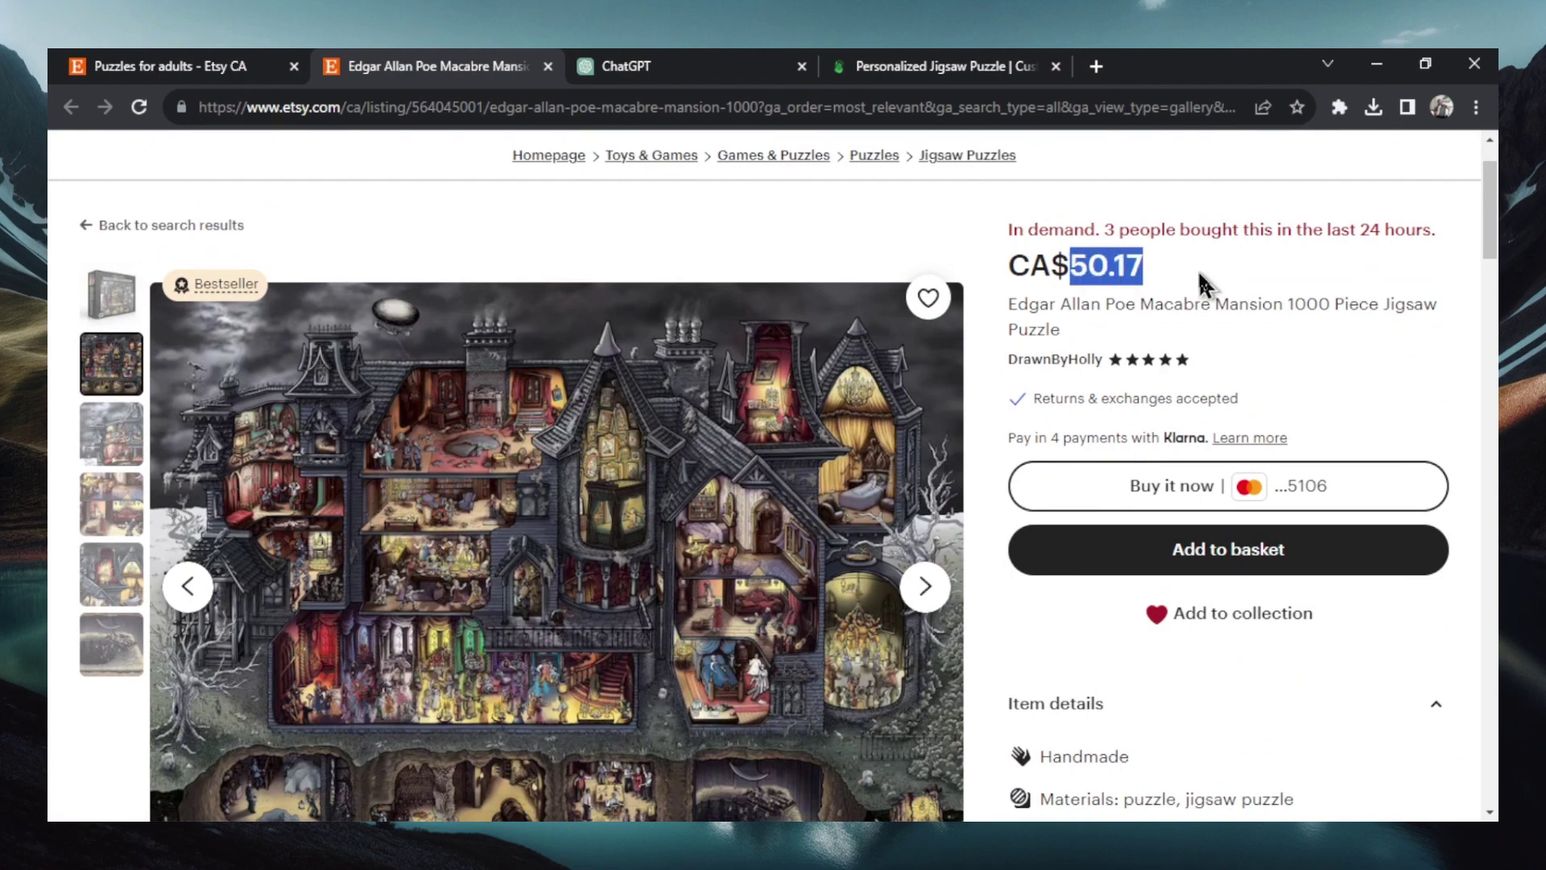
left_click(1080, 263)
Google '50.17 cad to usd' and copy the 36.71 USD result.
left_click(902, 66)
left_click(1094, 64)
type("50.17 cad to usd")
key("Return")
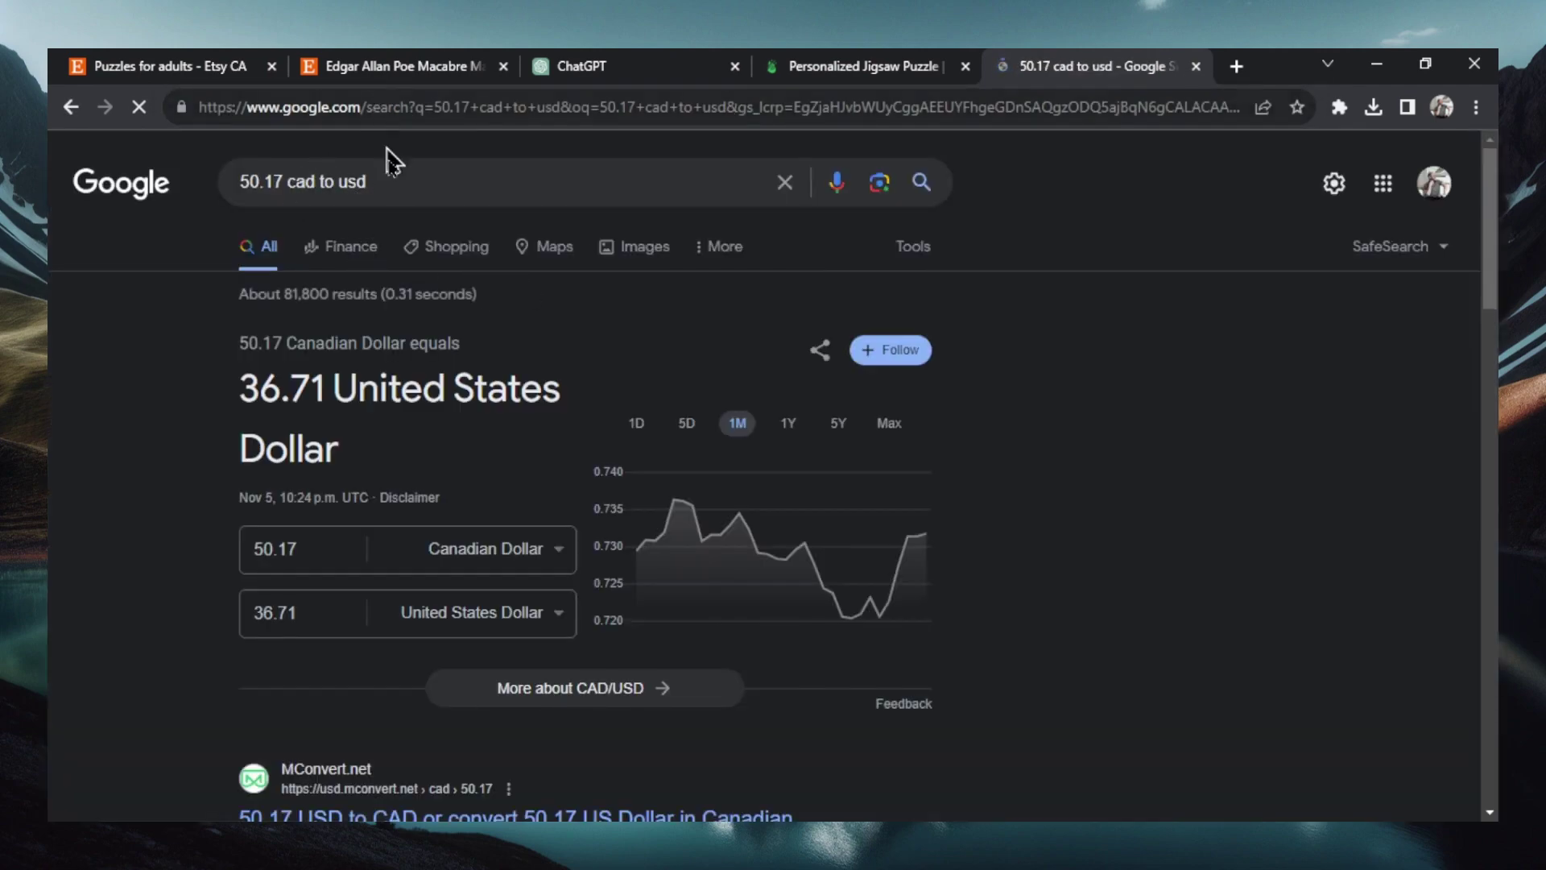
left_click_drag(242, 390, 321, 387)
key("ctrl+c")
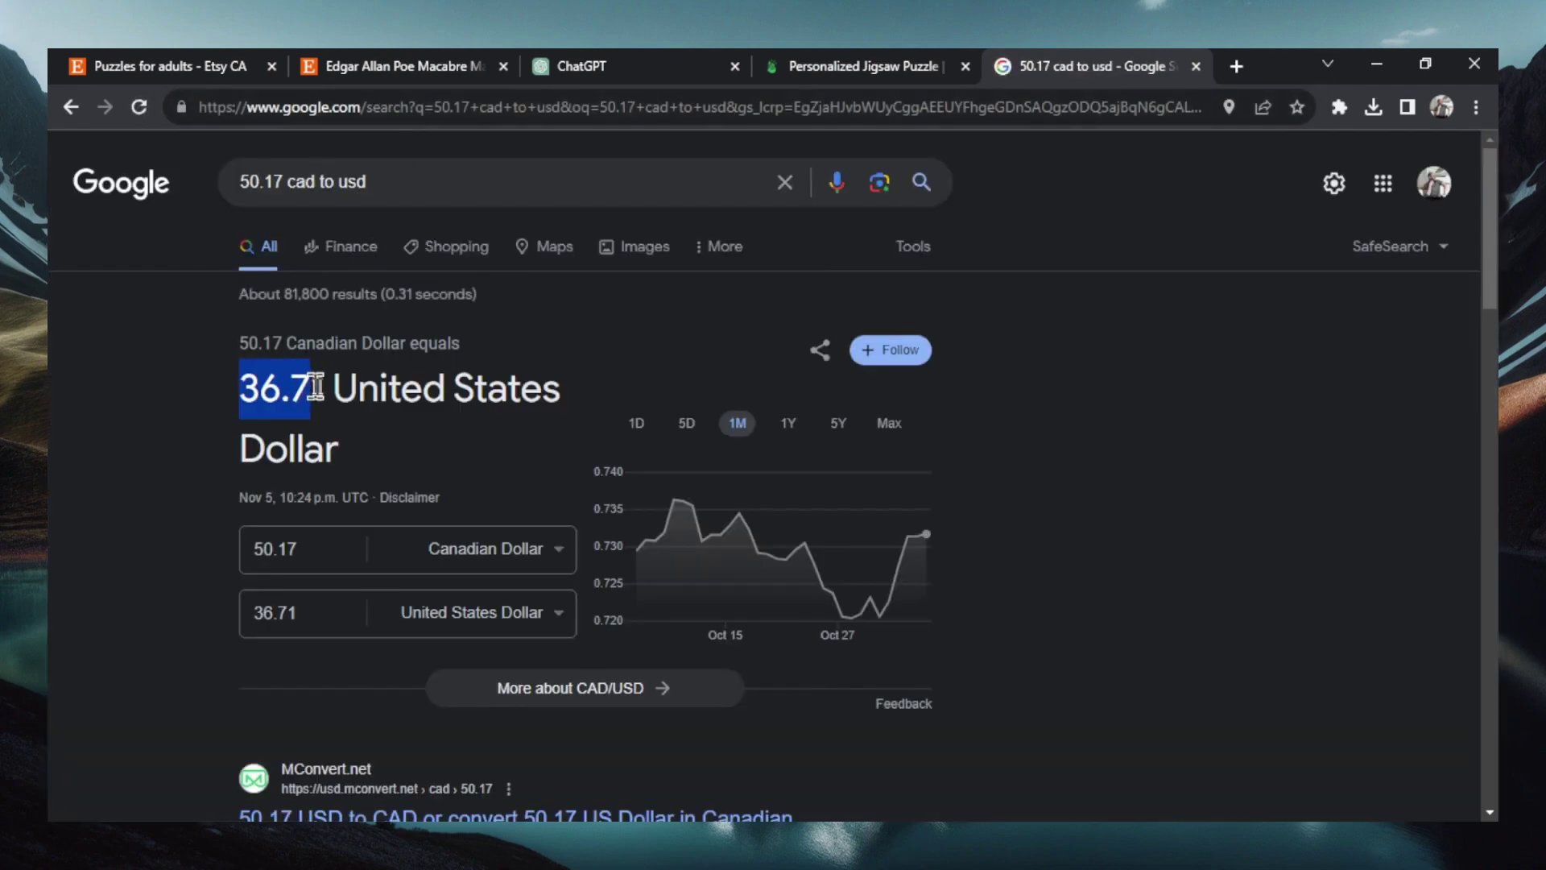
key("ctrl+shift+Tab")
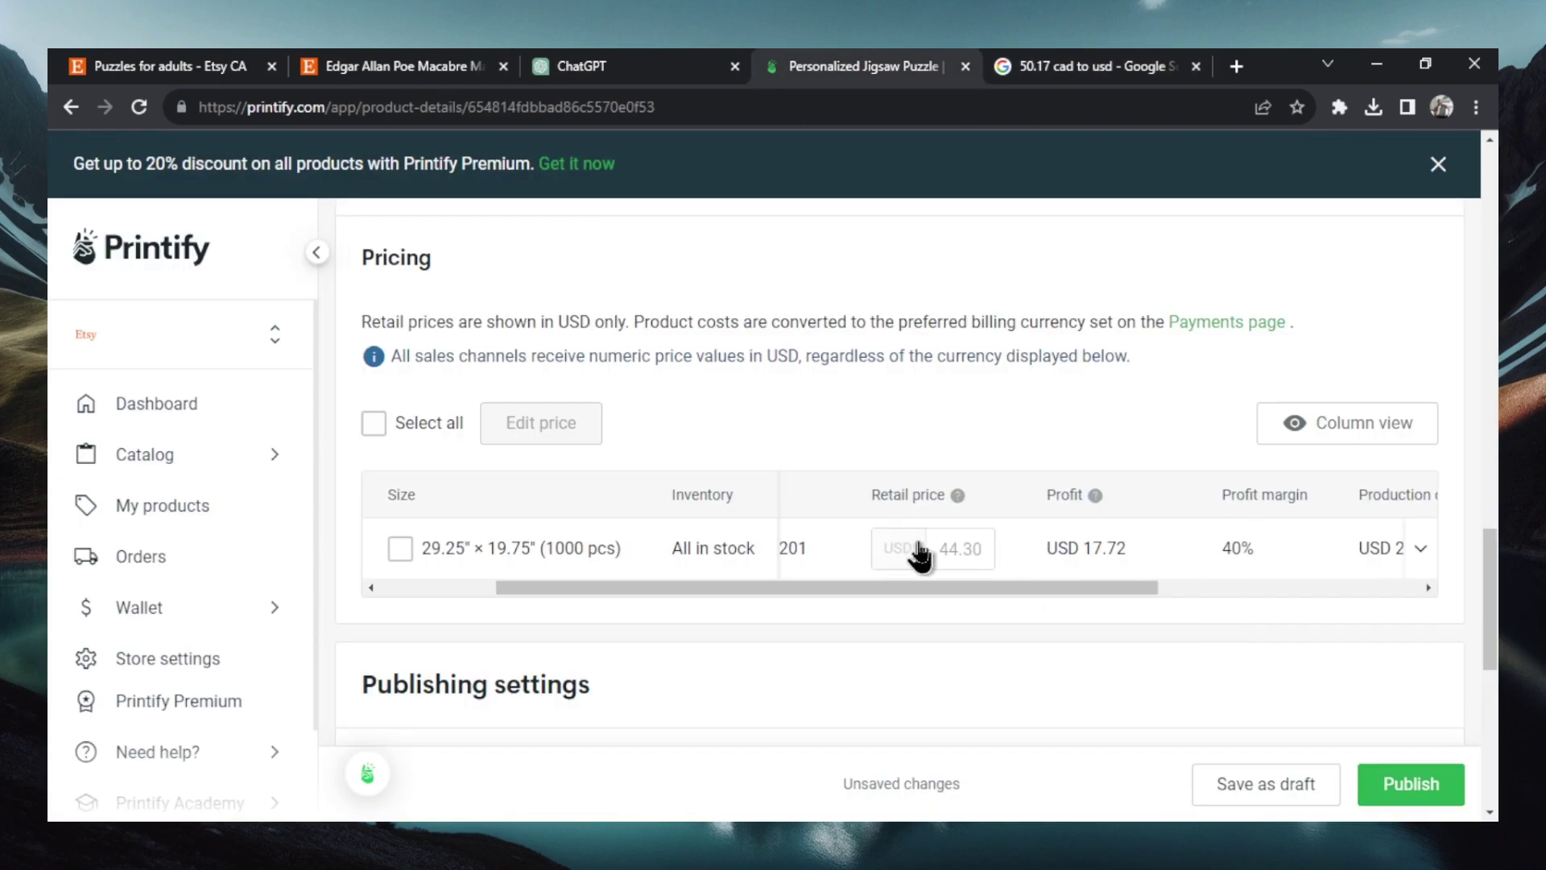
Set the retail price to USD 36.71 so the profit recalculates.
double_click(962, 556)
key("ctrl+v")
left_click(901, 603)
Scroll down to Sync product details and publish the puzzle to the Etsy store.
left_click_drag(1104, 587, 1144, 493)
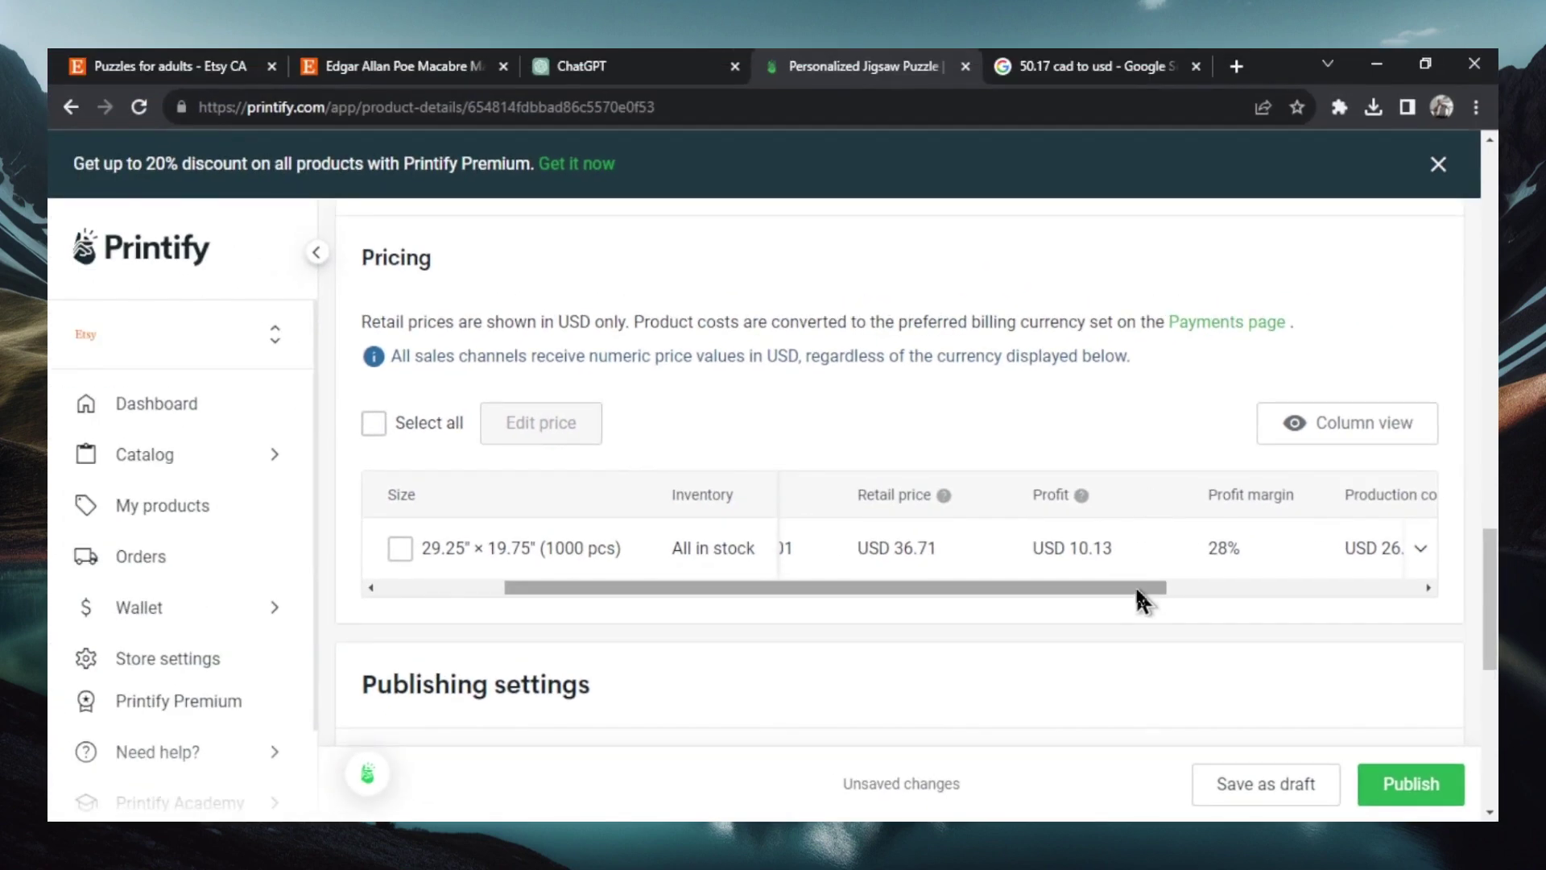
left_click_drag(1135, 589, 1161, 570)
scroll(1163, 588, "right", 5)
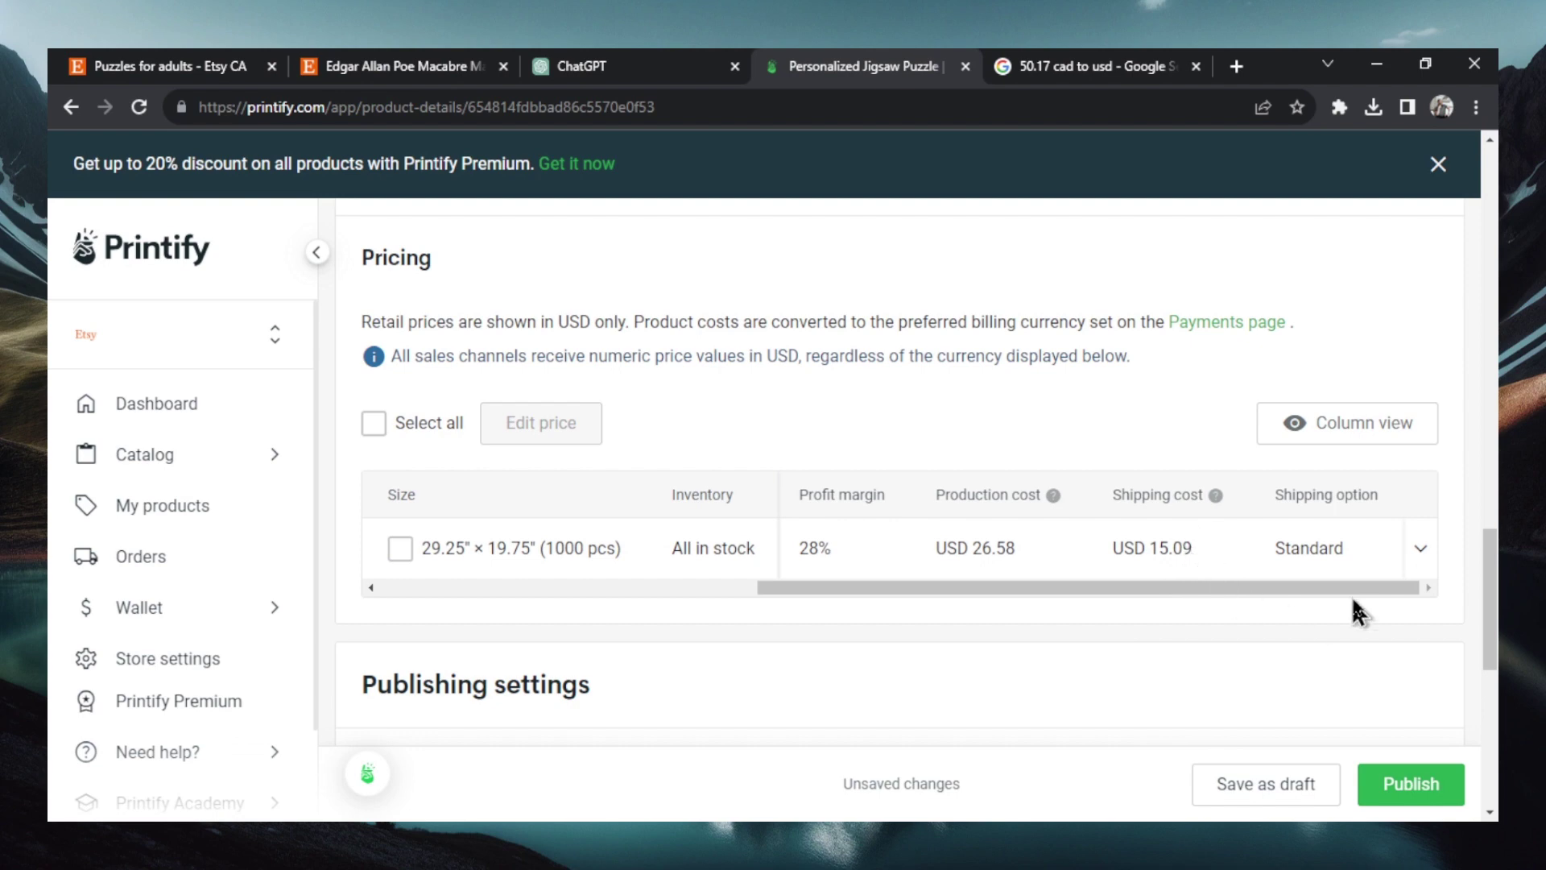
scroll(860, 588, "down", 3)
scroll(861, 592, "down", 5)
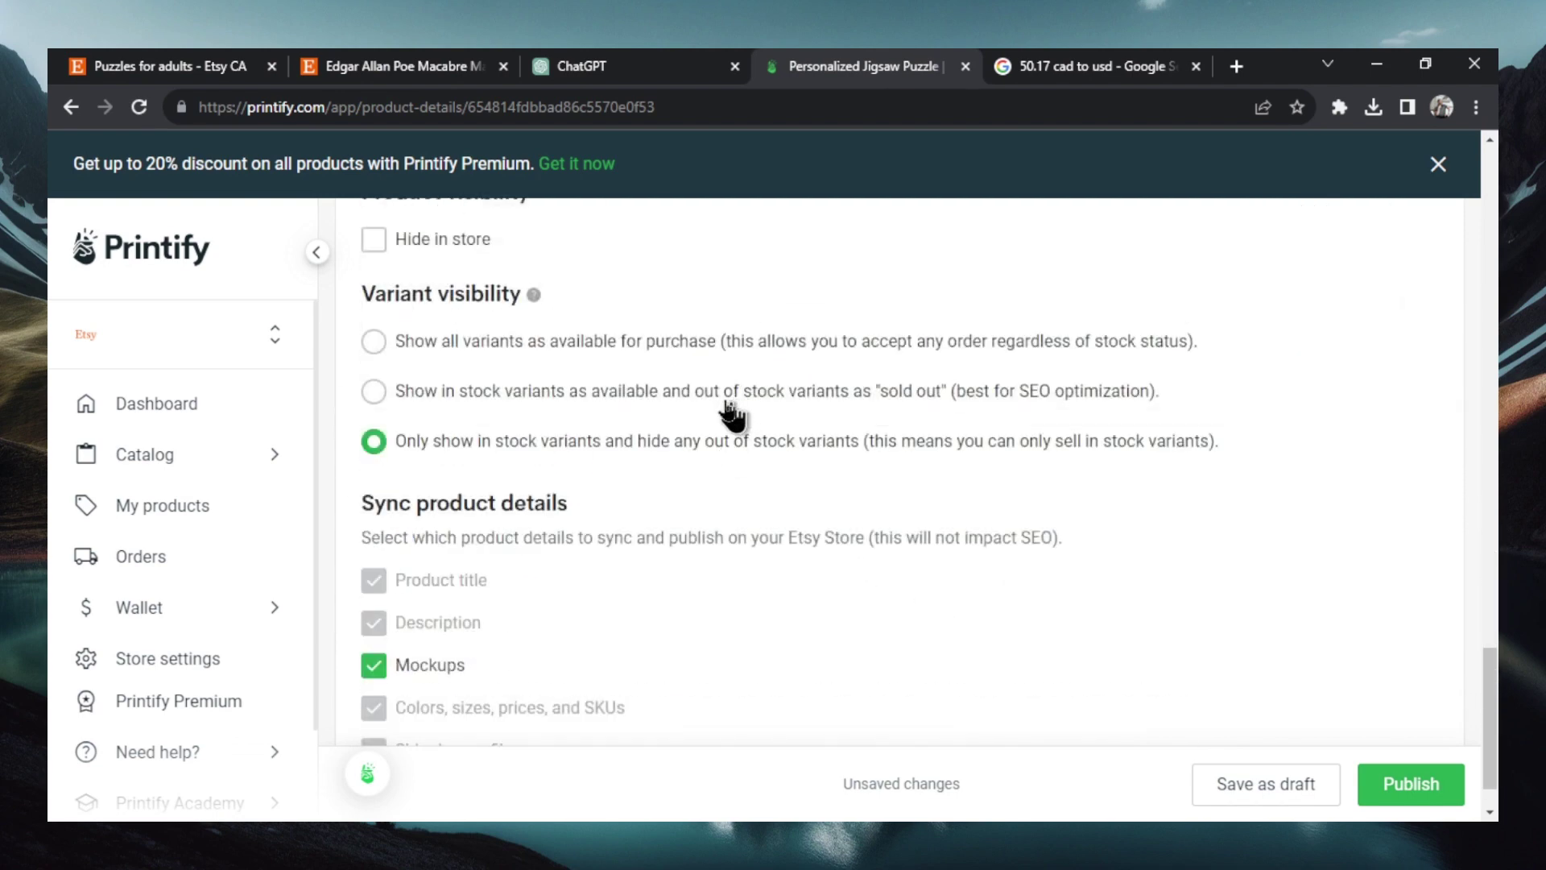
scroll(580, 459, "down", 1)
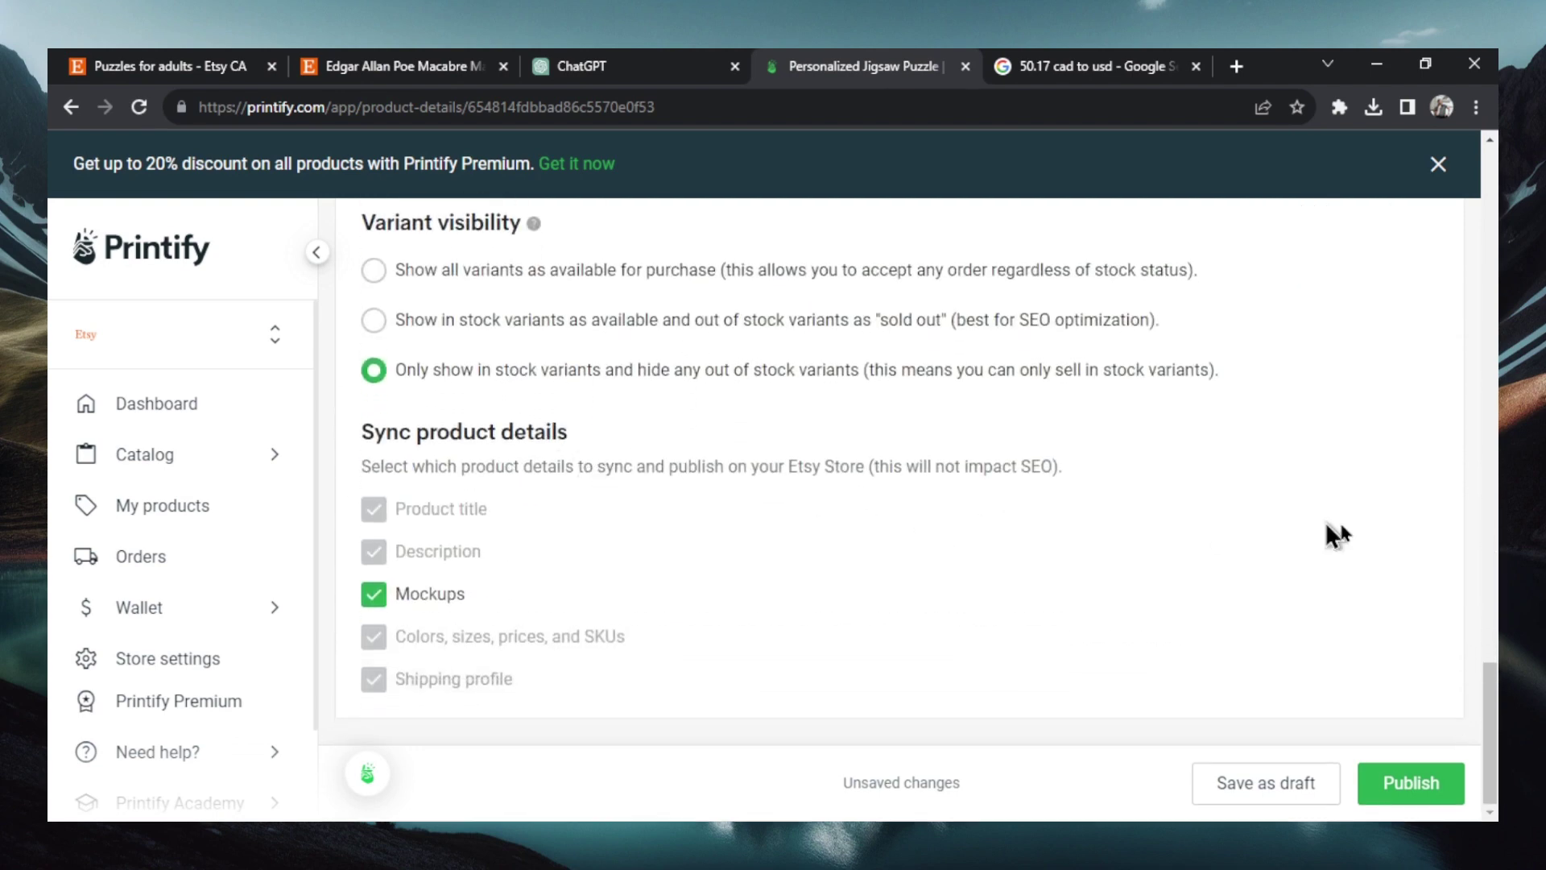
left_click(1405, 781)
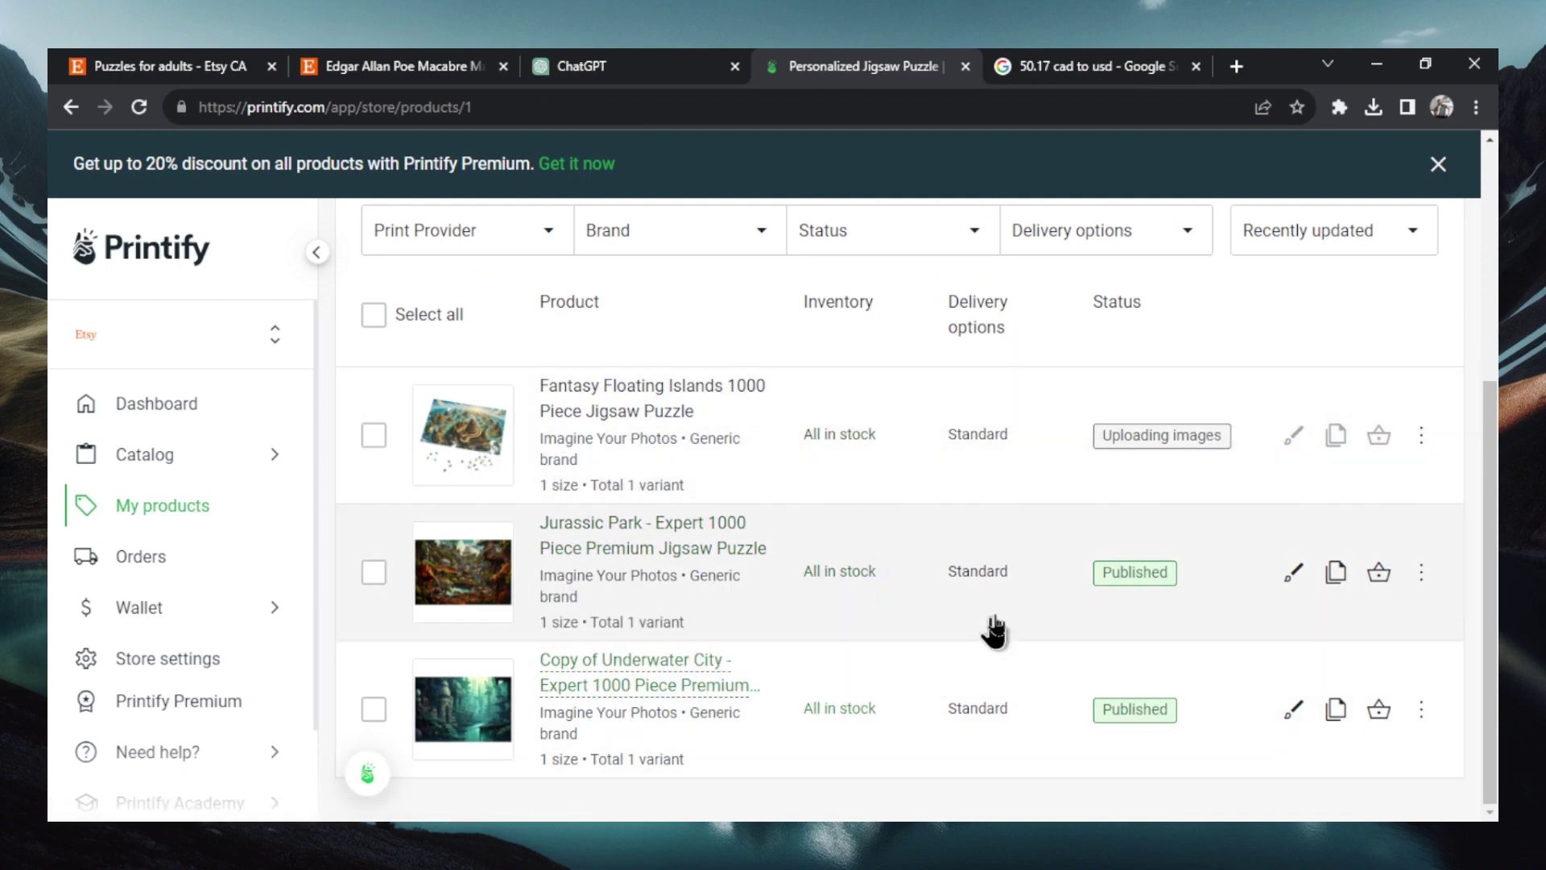
Open the Fantasy Floating Islands listing for editing from the Etsy Shop Manager listings.
left_click(161, 66)
scroll(1289, 362, "up", 10)
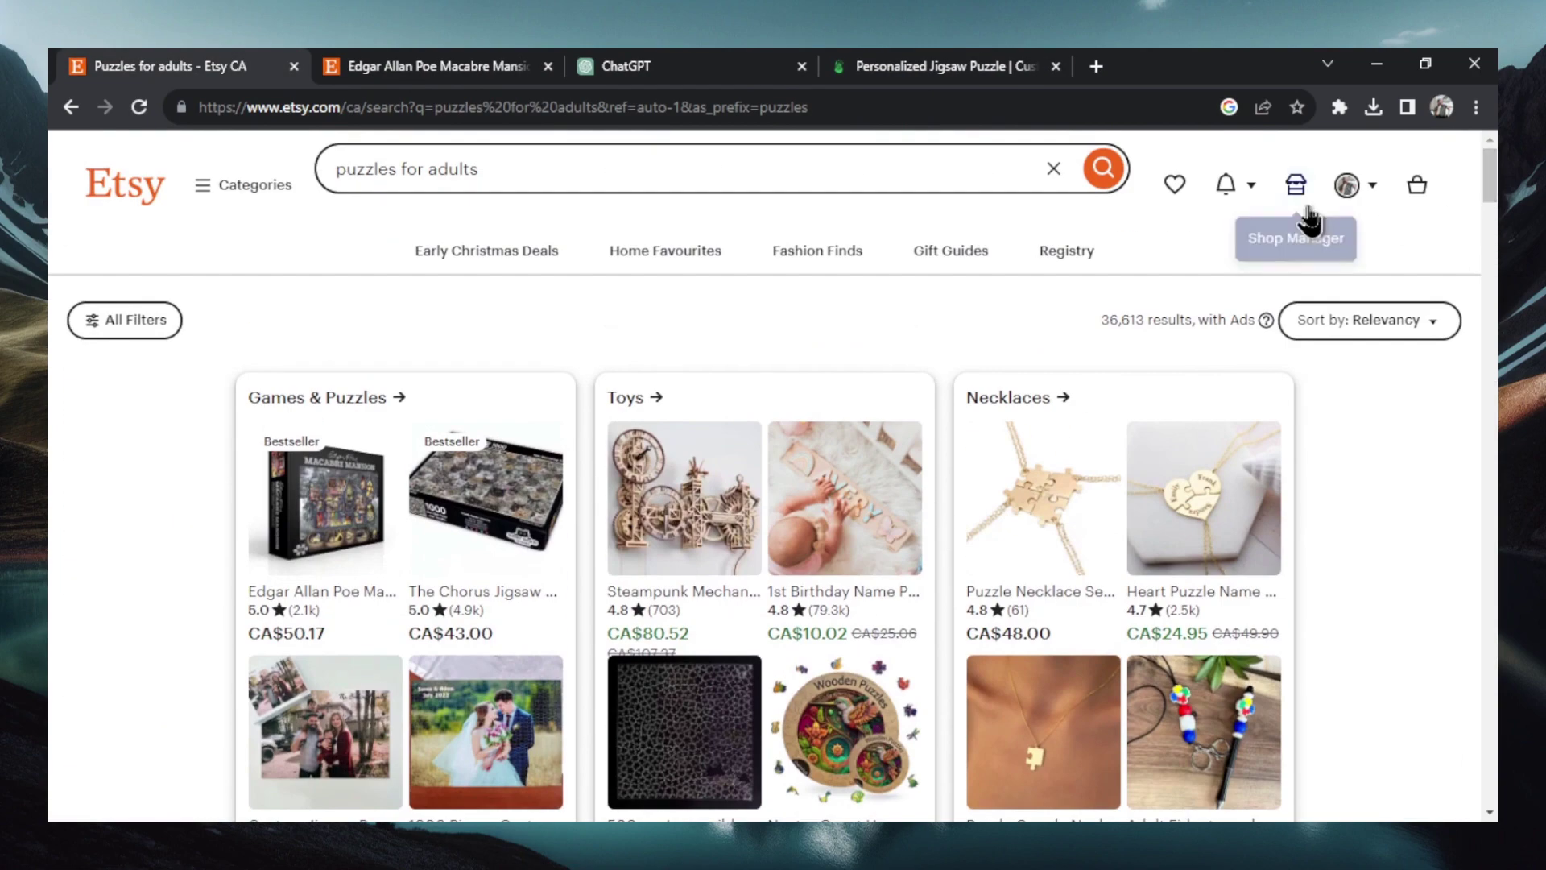
left_click(1296, 184)
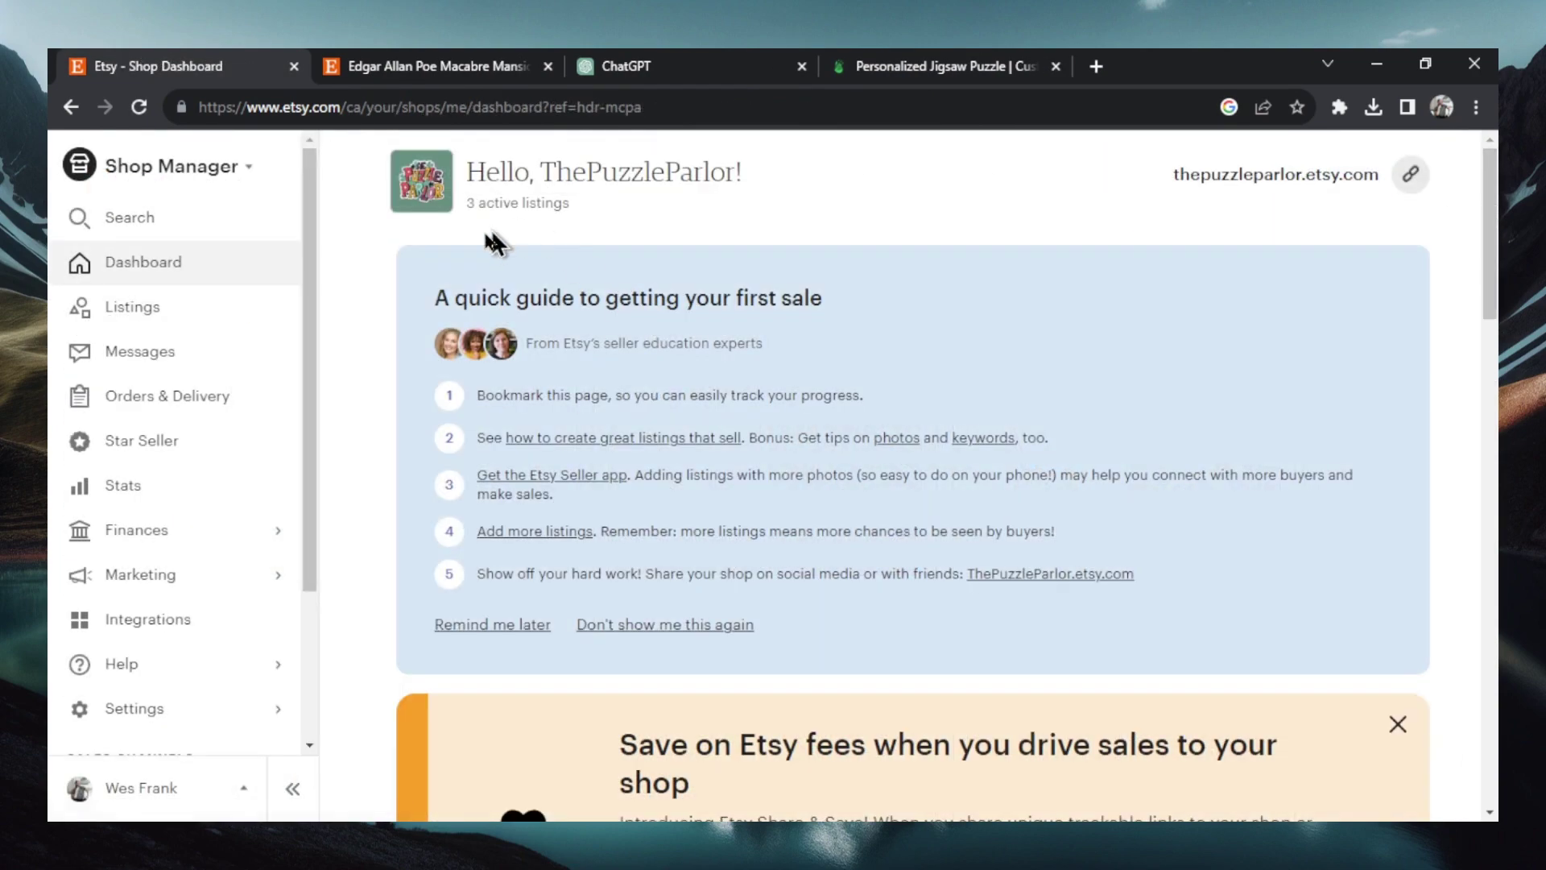
left_click(197, 308)
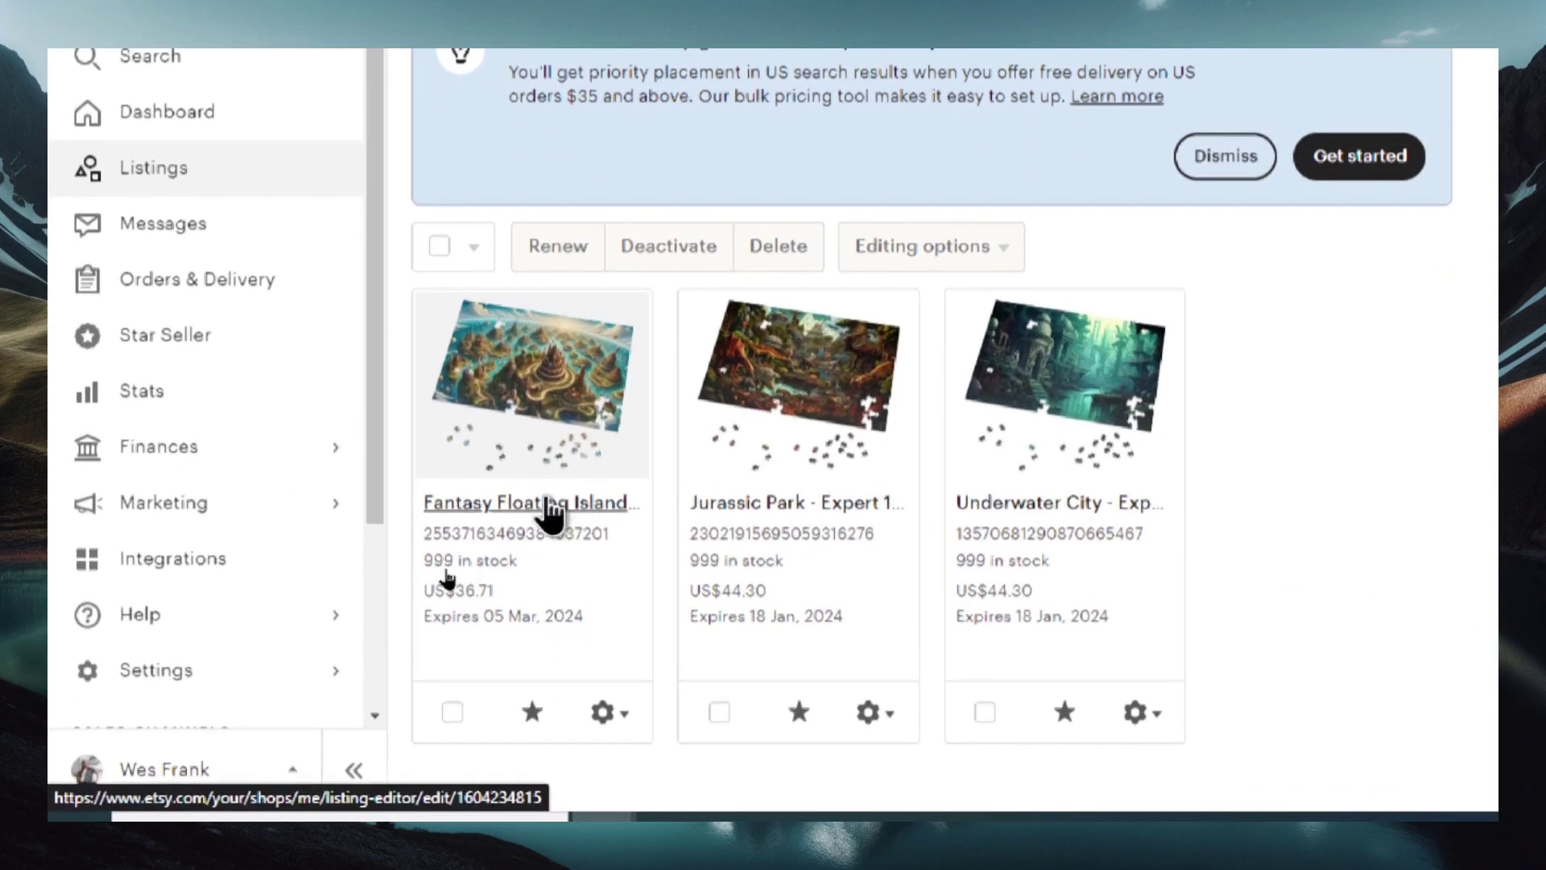
left_click(551, 513)
Go to the listing's Tags field and bring up EtsyCheck's tag generator in a new tab.
scroll(857, 368, "down", 5)
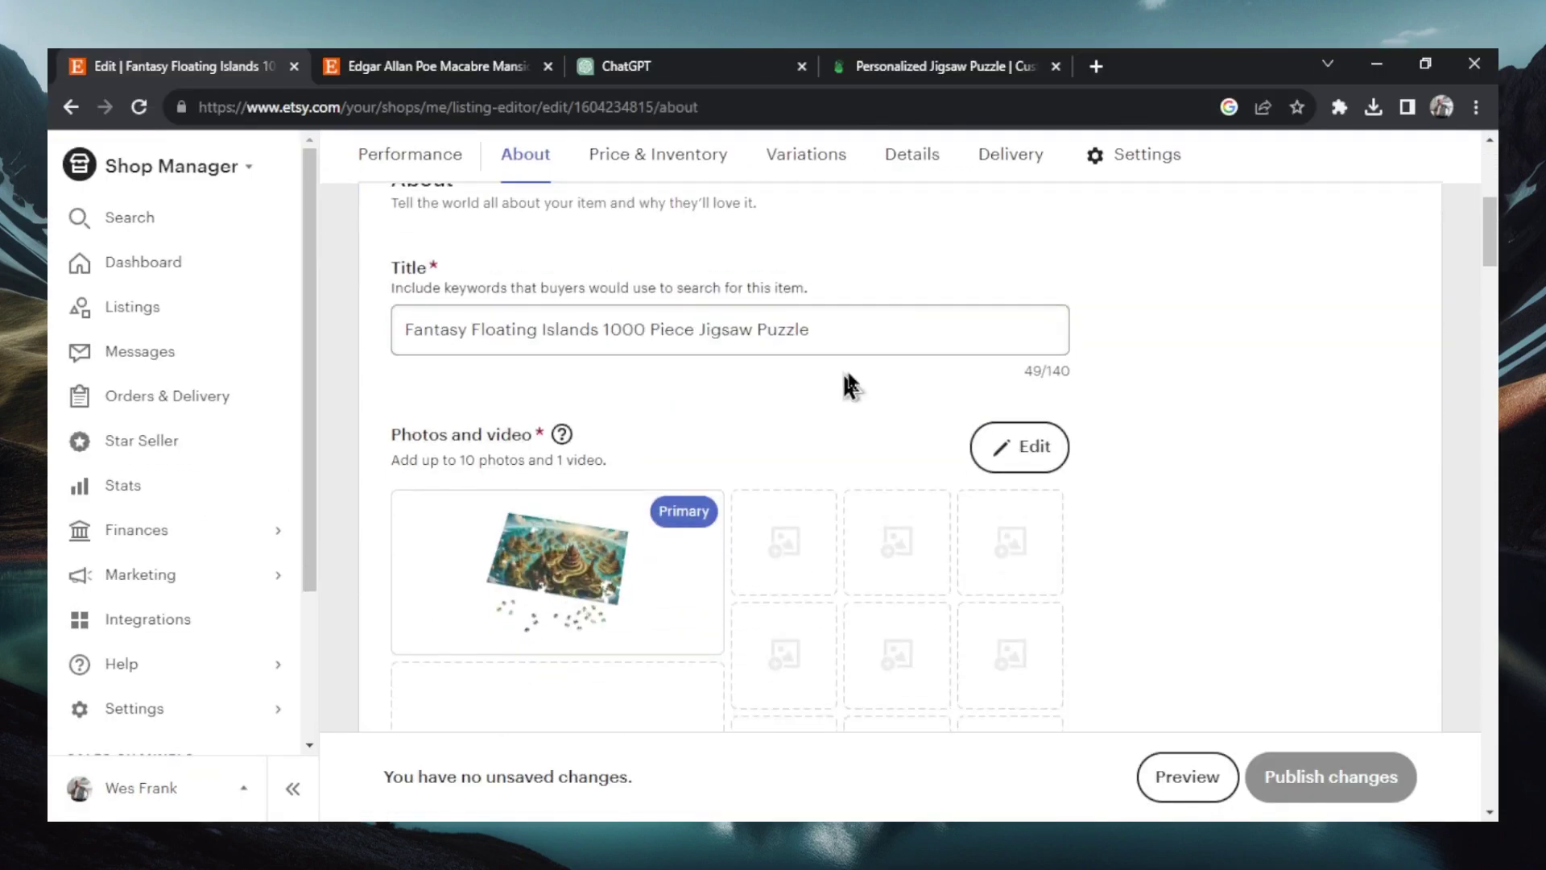
scroll(871, 385, "down", 3)
scroll(1240, 403, "down", 1)
scroll(1235, 390, "down", 5)
scroll(528, 475, "down", 5)
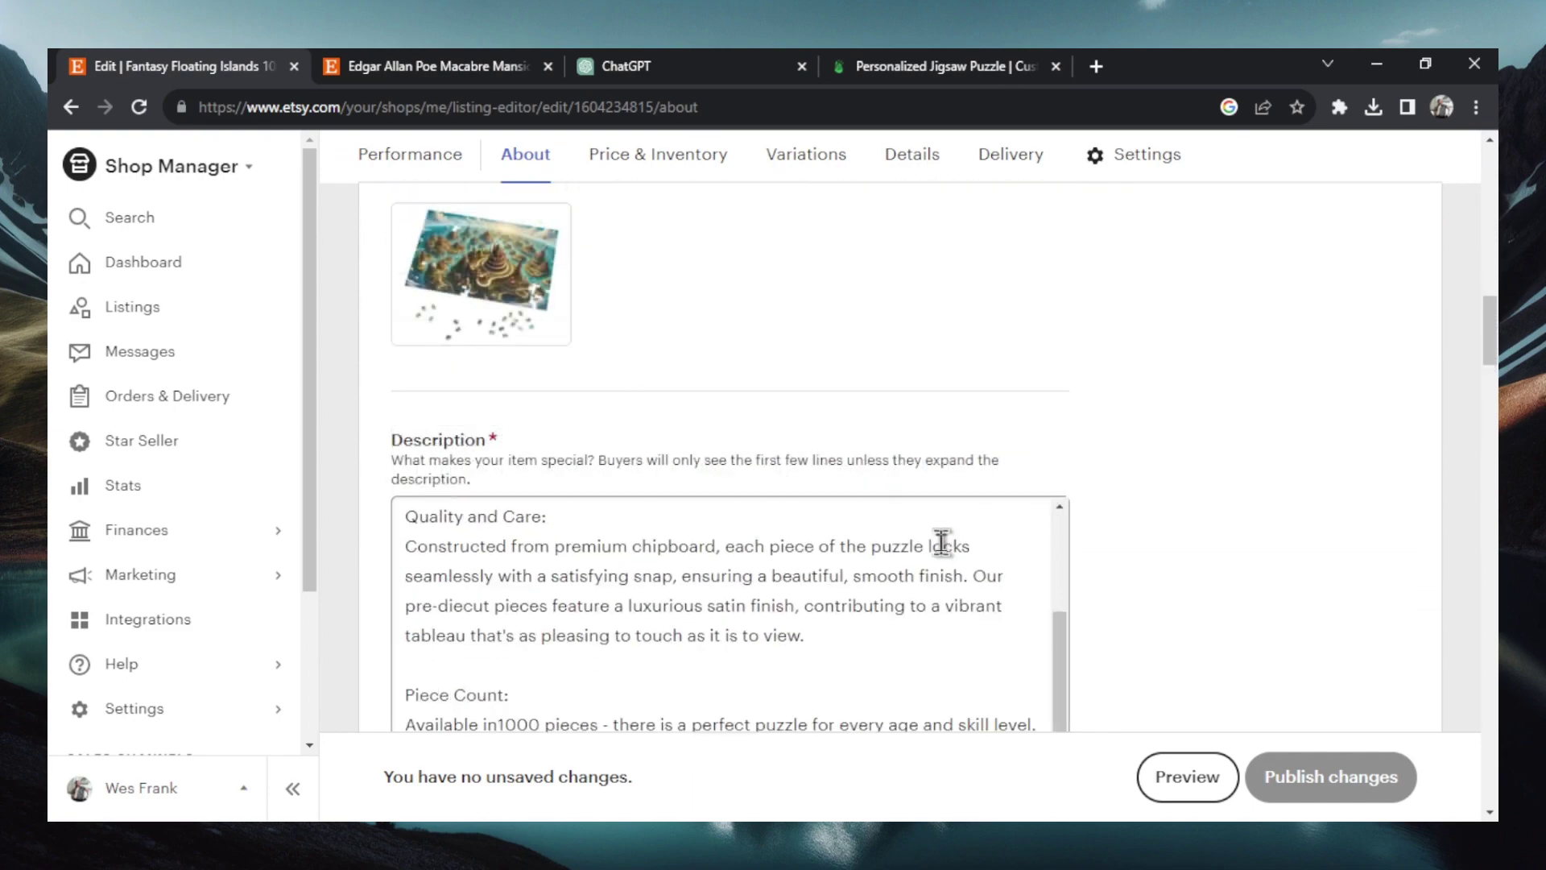
scroll(942, 545, "down", 3)
scroll(1177, 524, "down", 5)
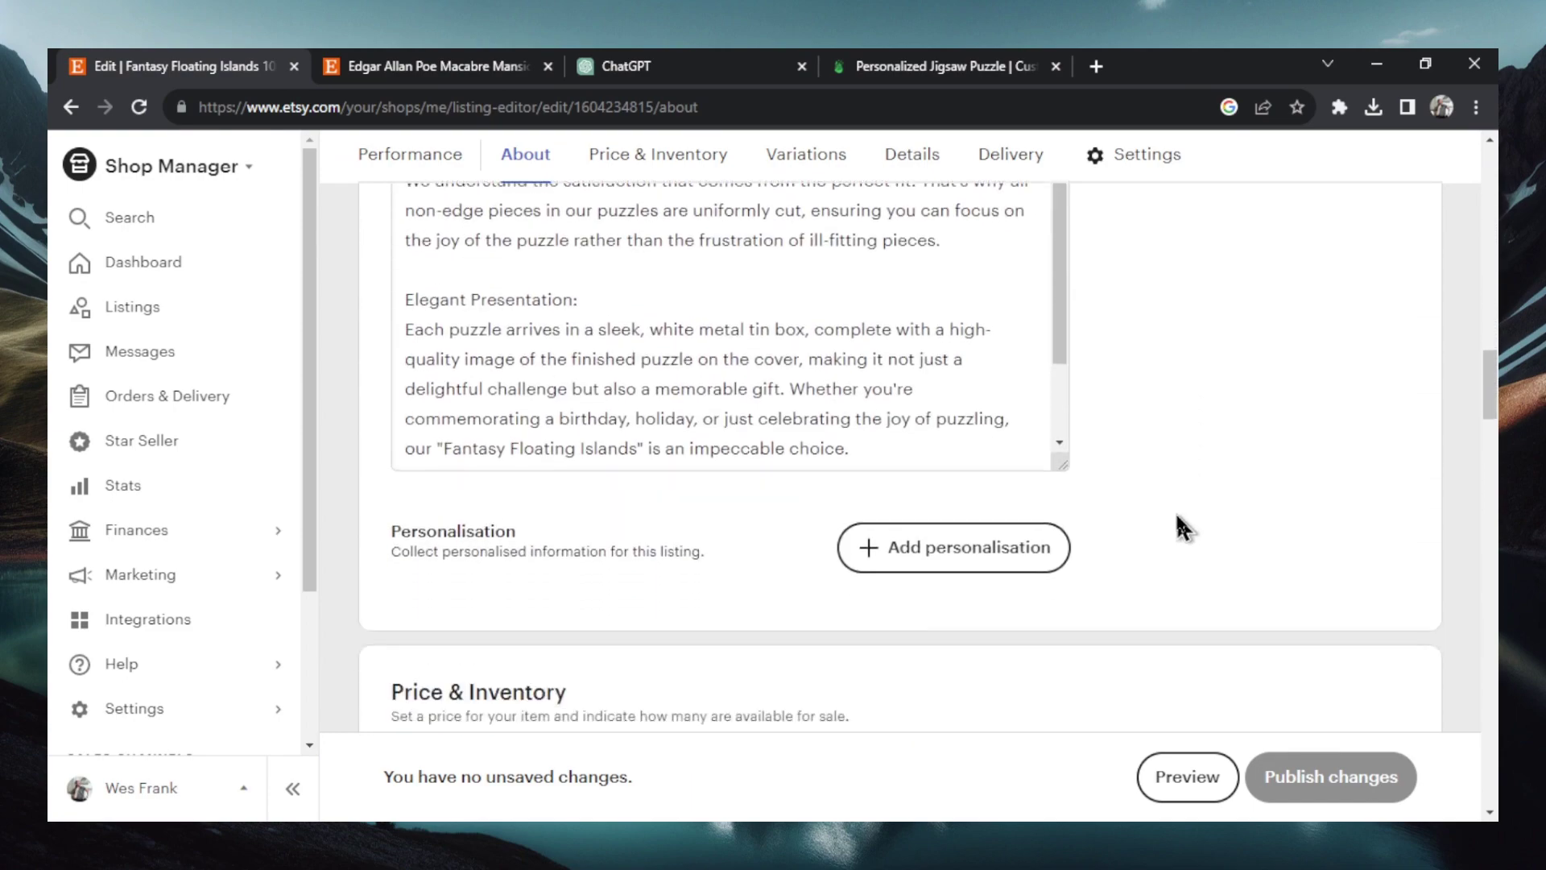
scroll(1177, 519, "down", 2)
scroll(725, 532, "down", 3)
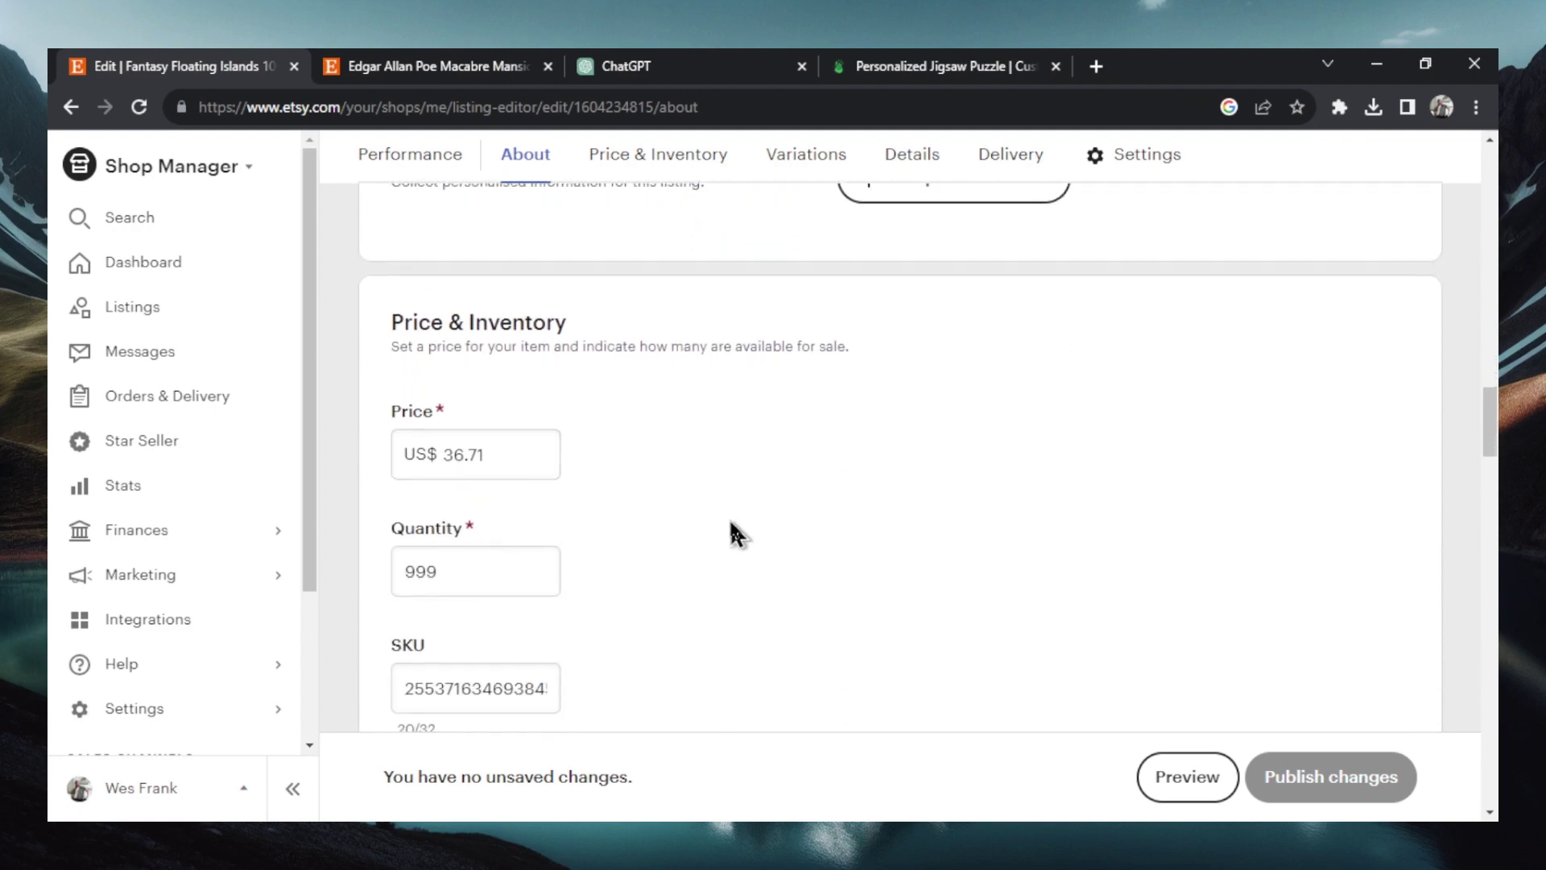
scroll(735, 533, "down", 10)
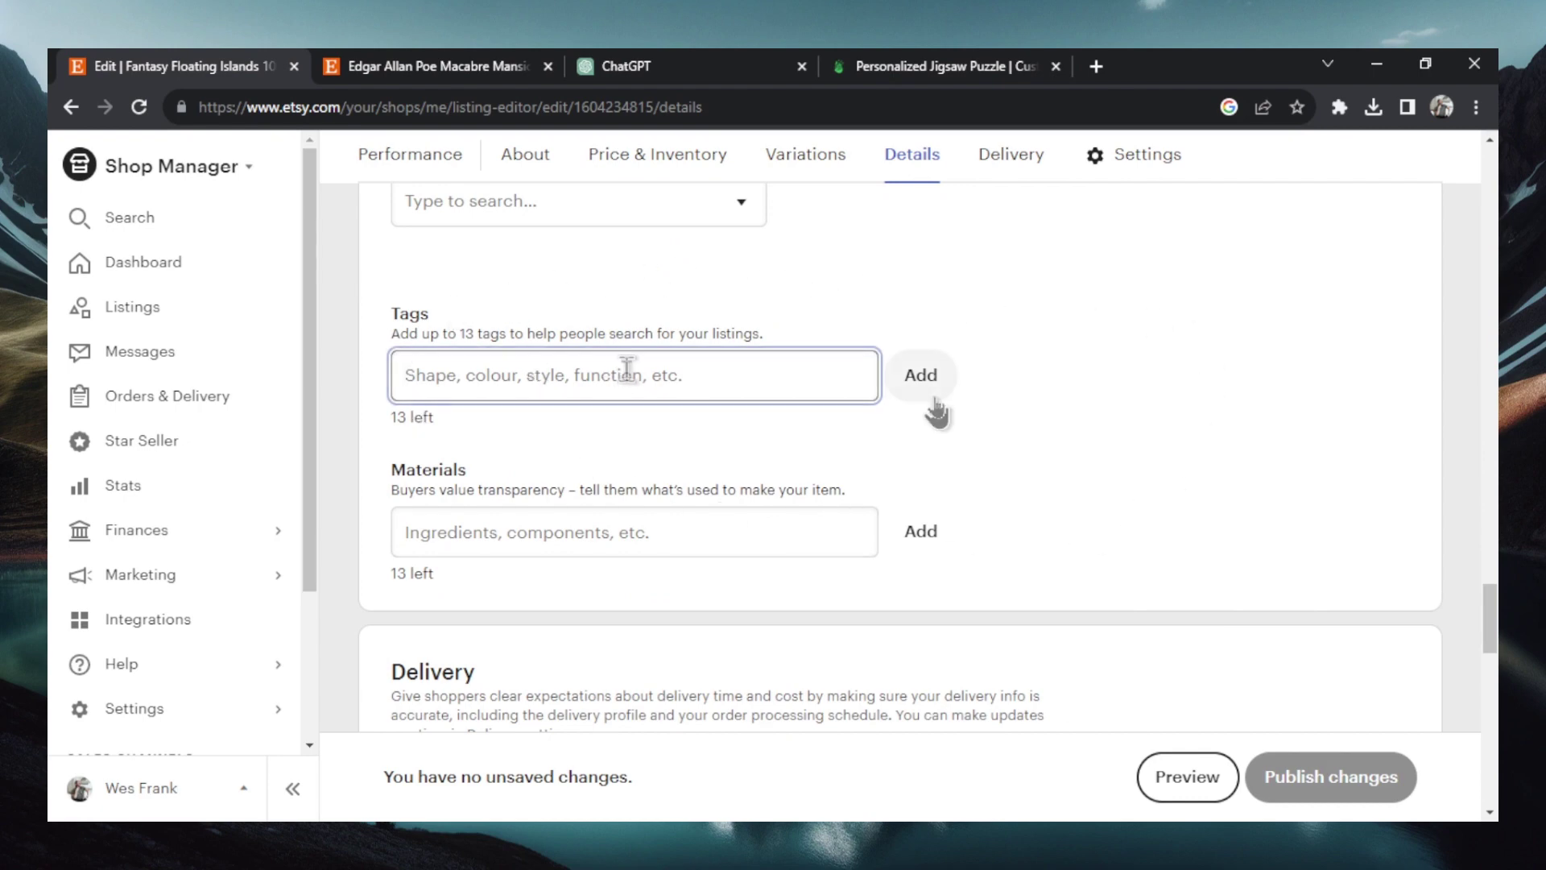
left_click(724, 400)
left_click(1096, 66)
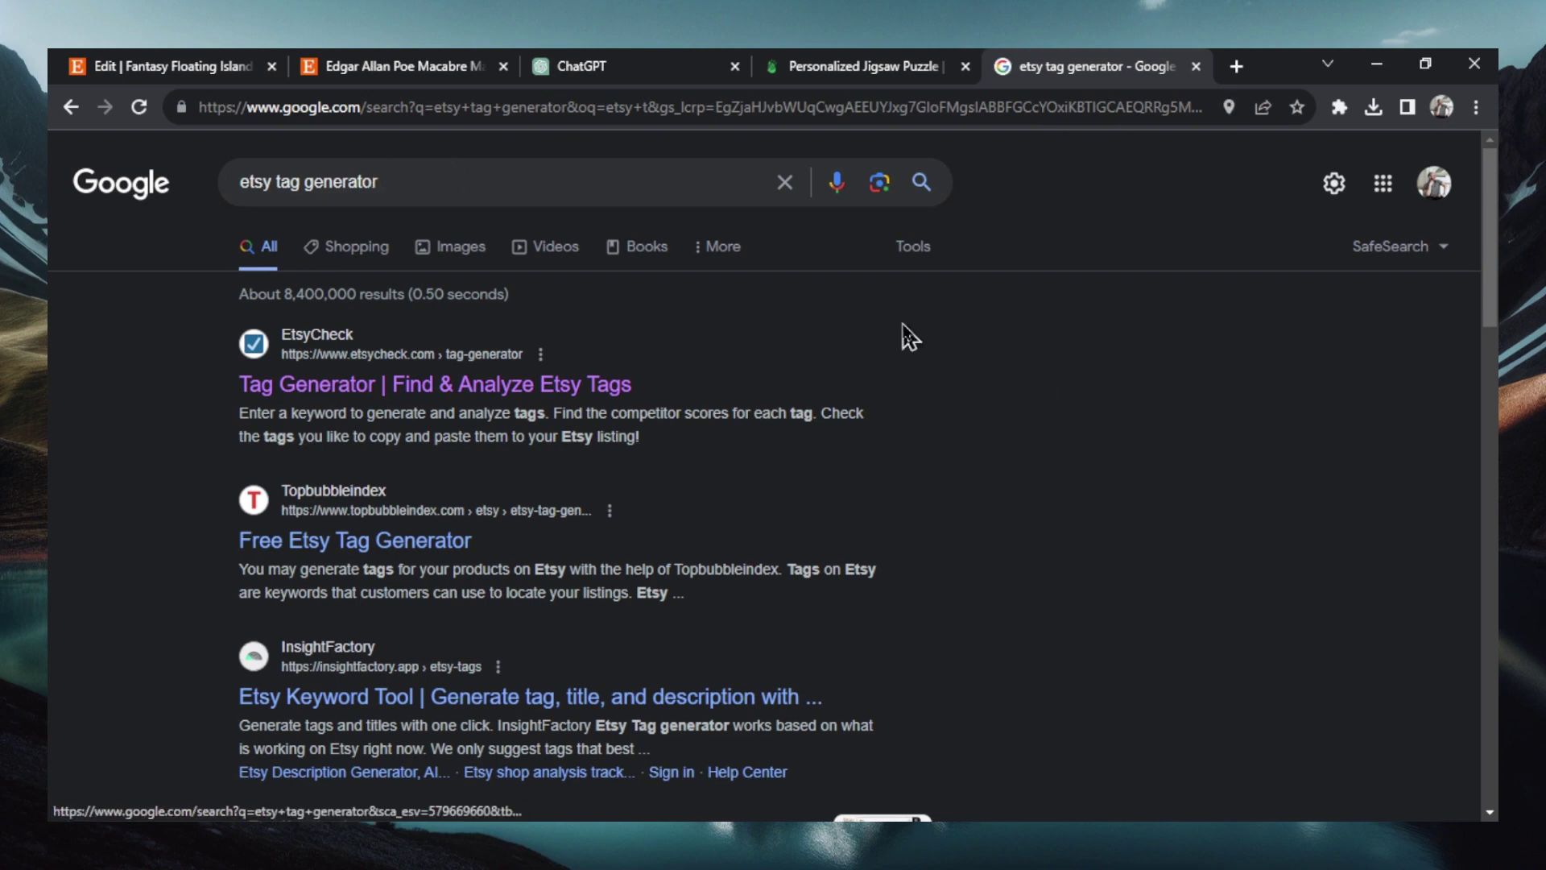
left_click(394, 379)
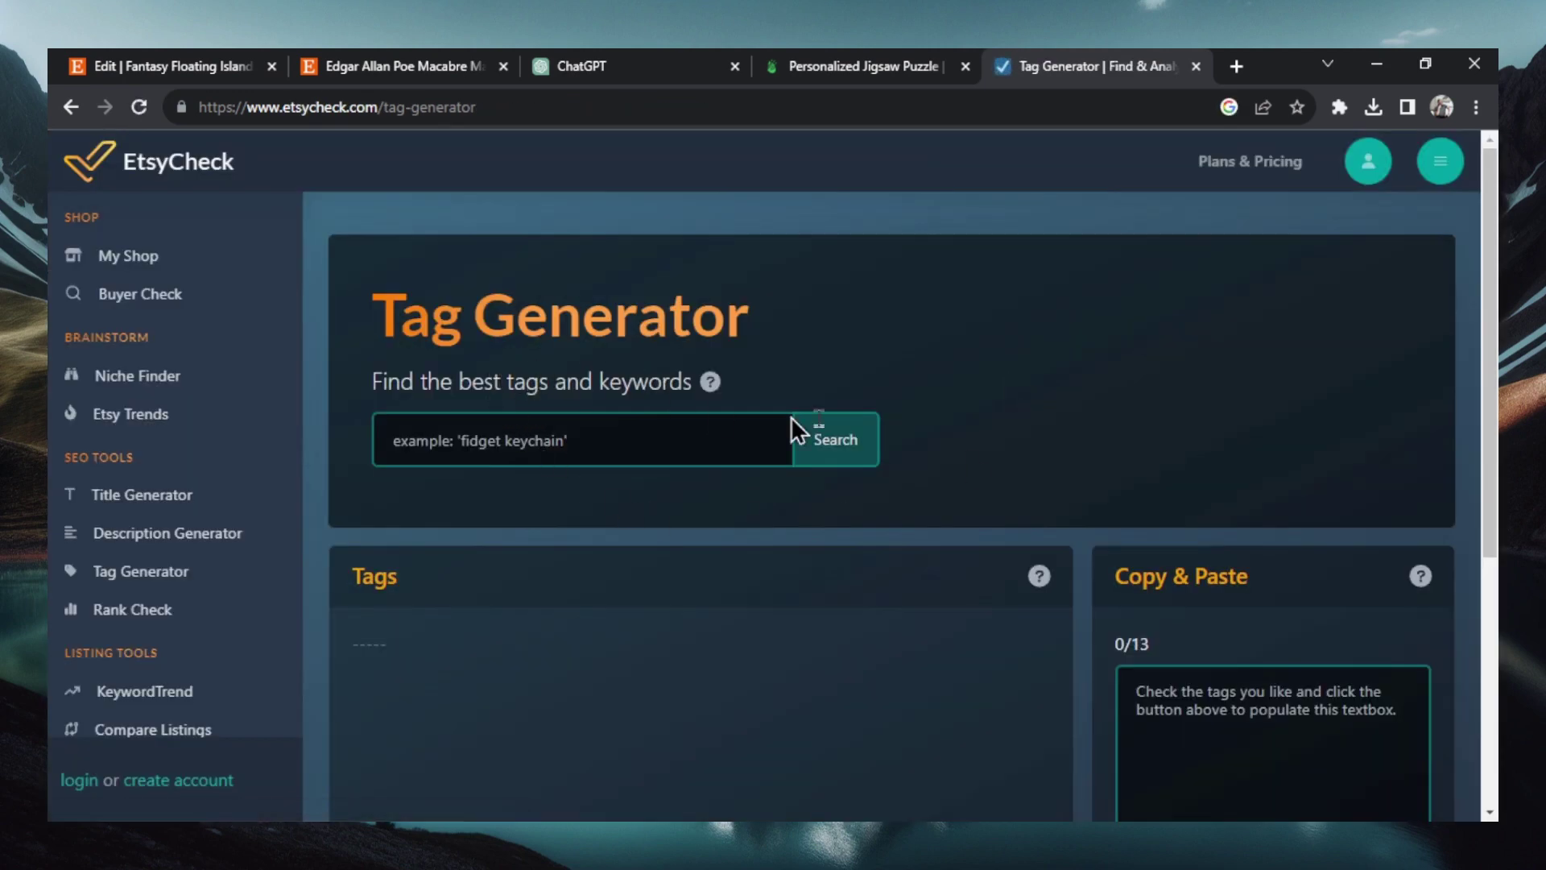
Search 'puzzle' in Tag Generator and select puzzle, jigsaw puzzle, gift and puzzles.
left_click(607, 438)
type("puzzle")
key("Return")
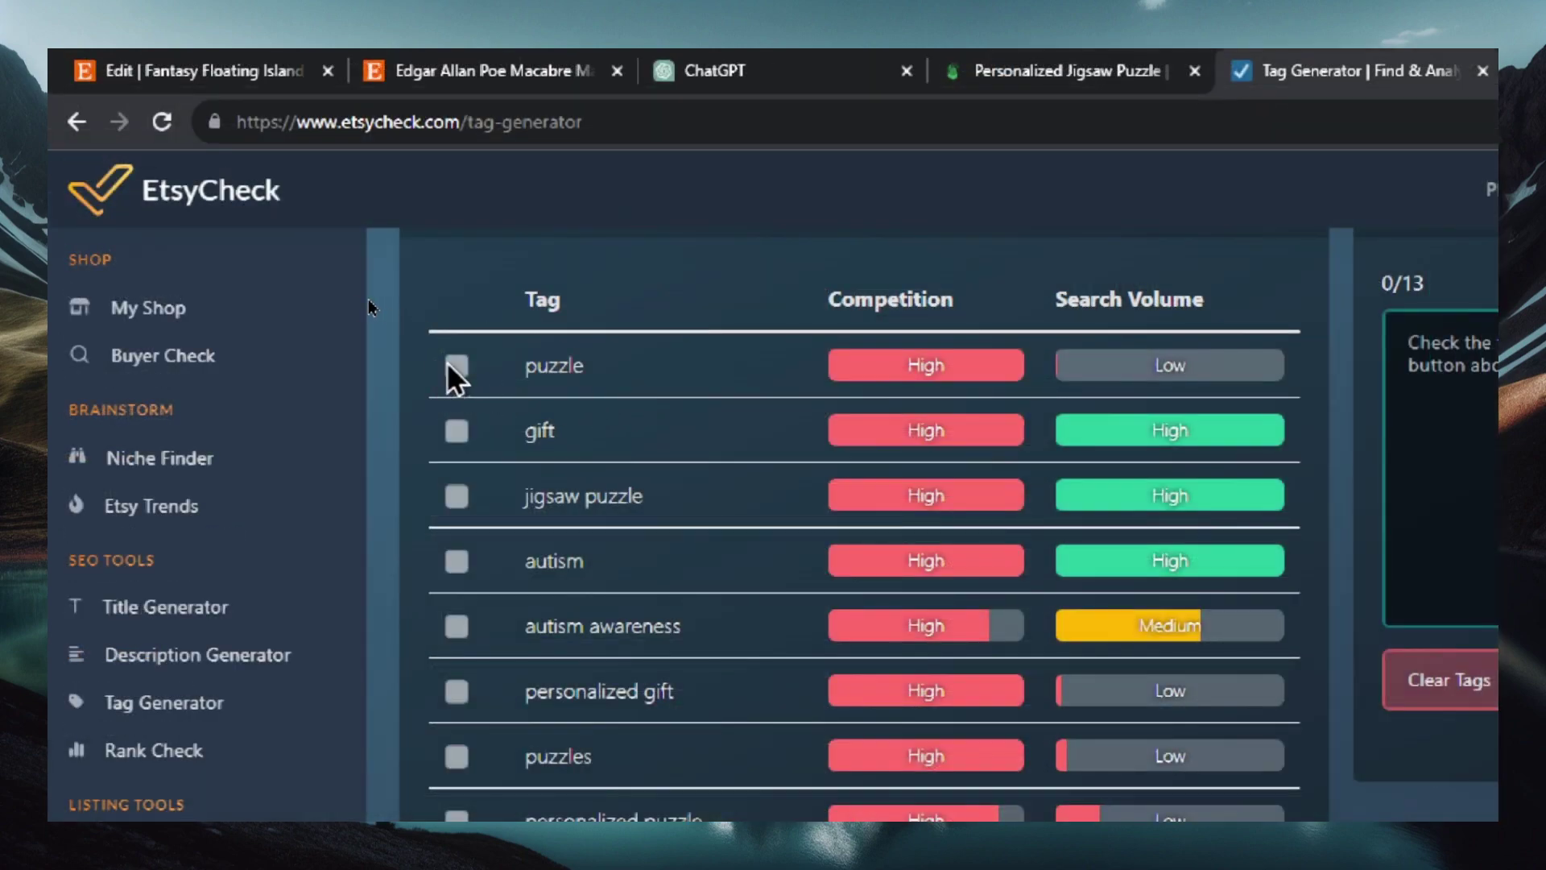
left_click(375, 302)
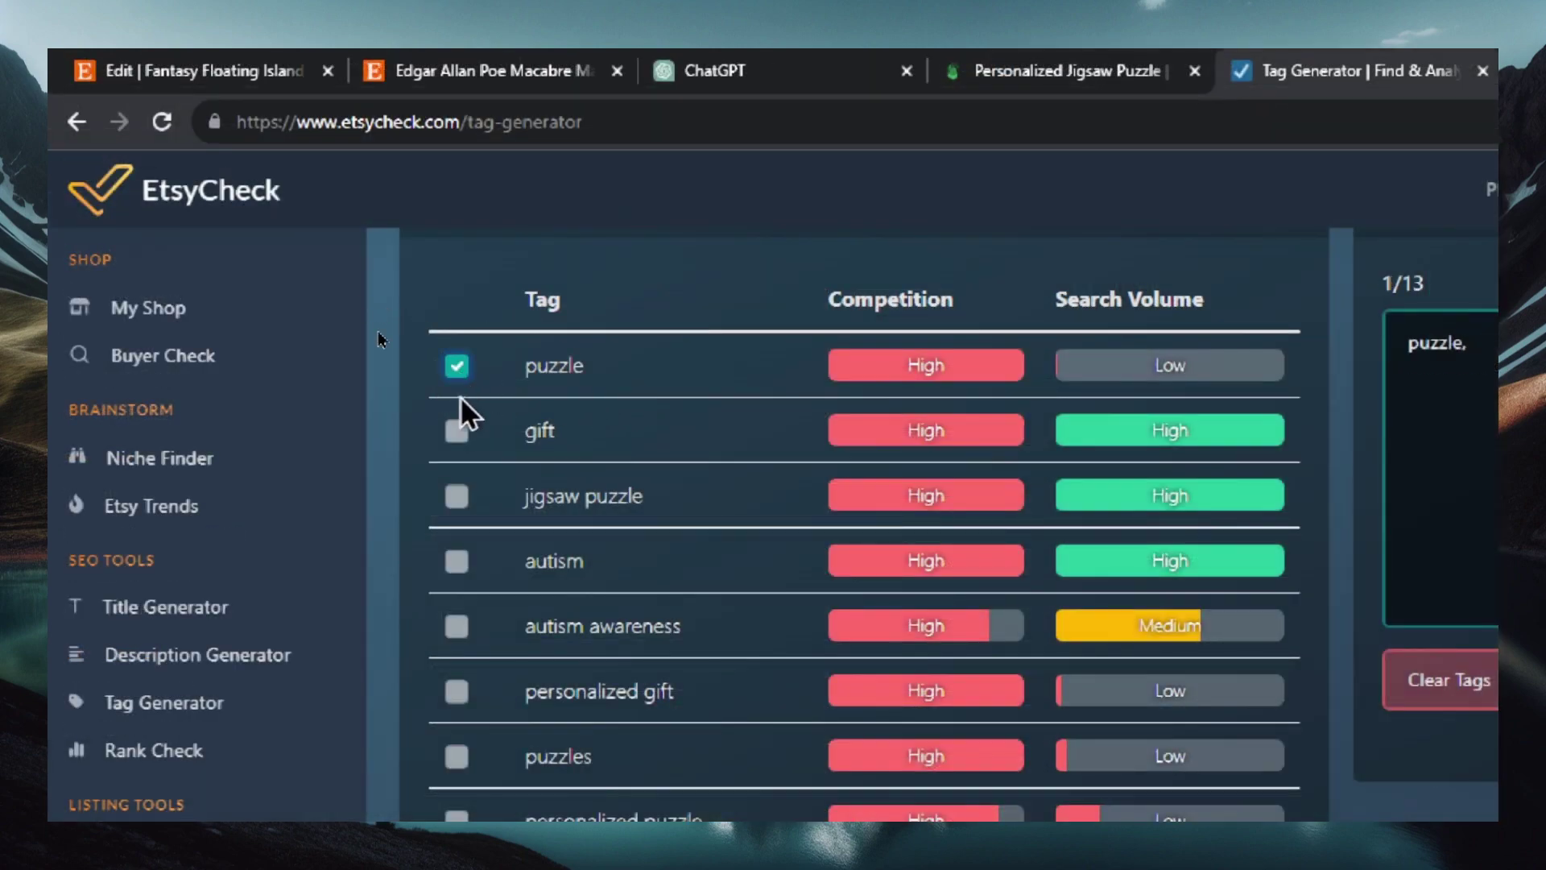
left_click(456, 480)
scroll(780, 473, "down", 1)
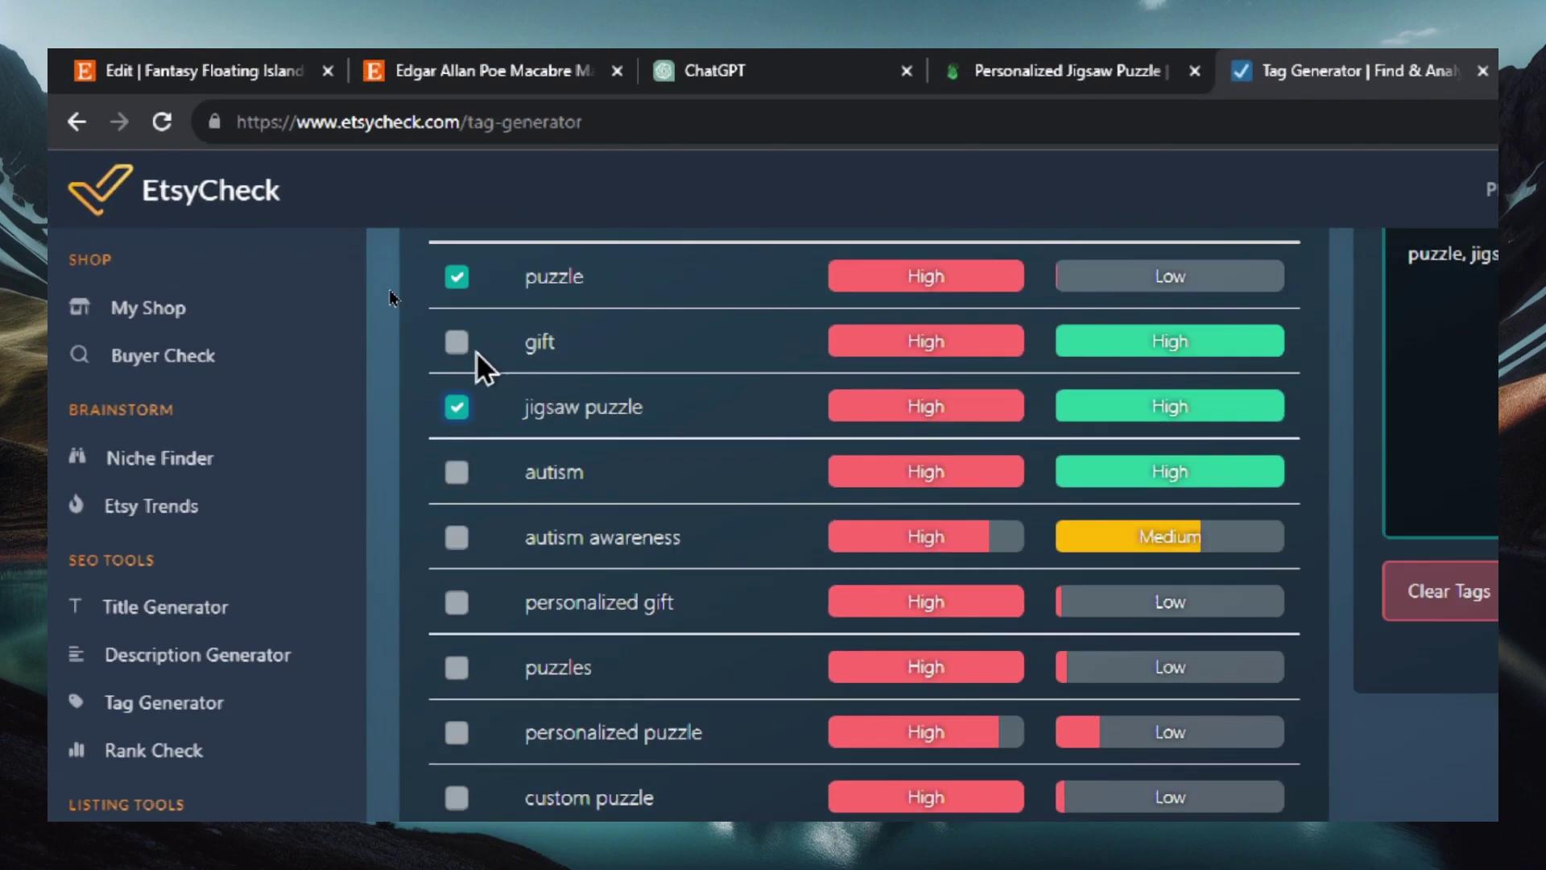
left_click(457, 326)
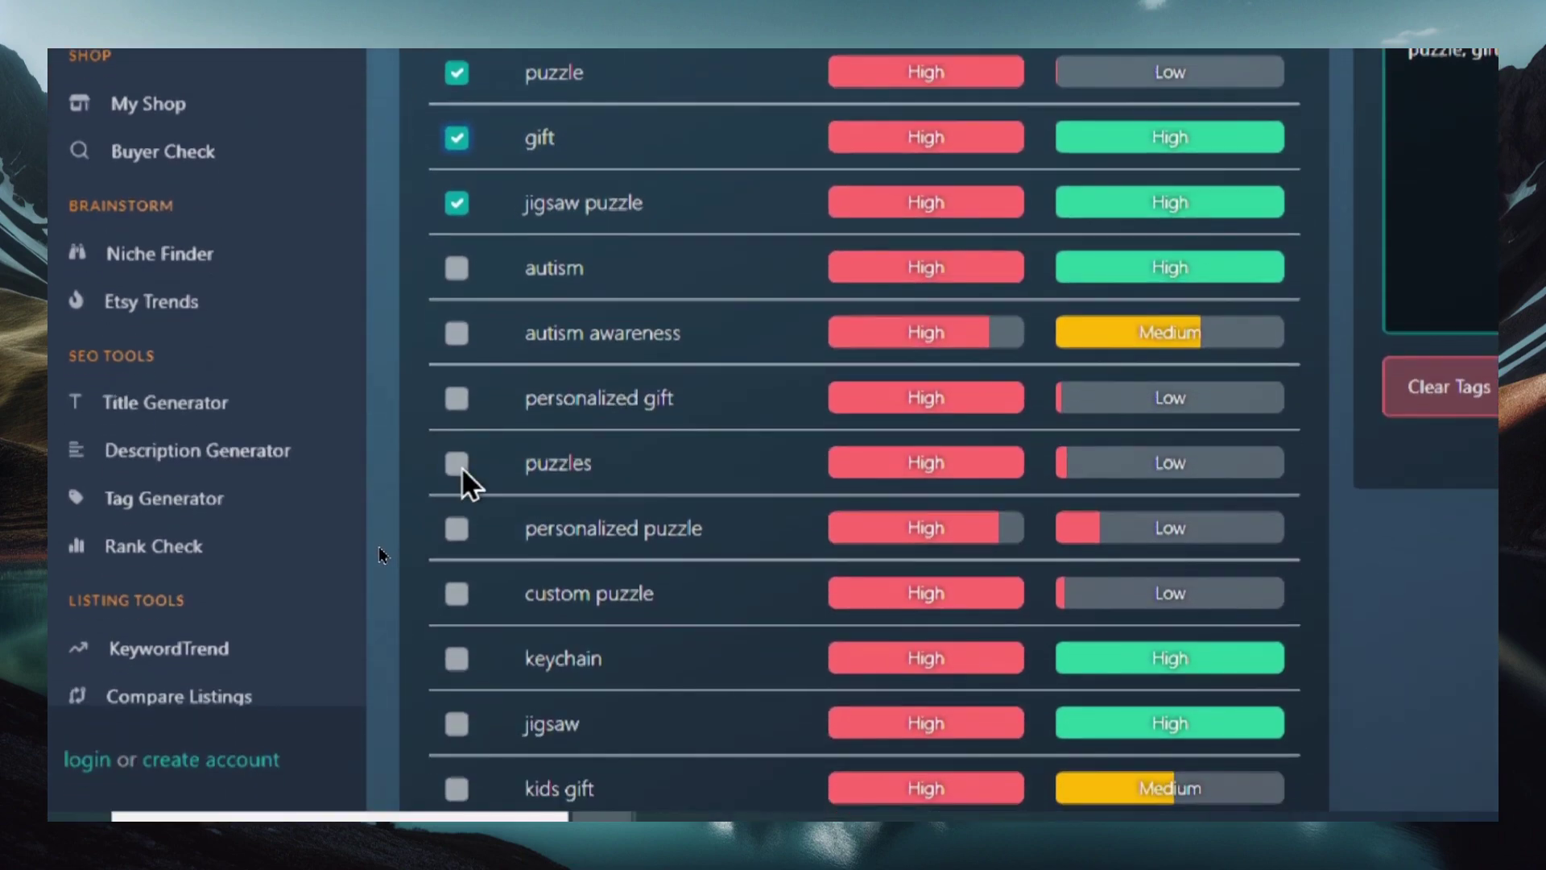
left_click(457, 646)
Select more tags, including wood puzzle, puzzle gift and wooden puzzle, to reach 13.
scroll(598, 471, "down", 3)
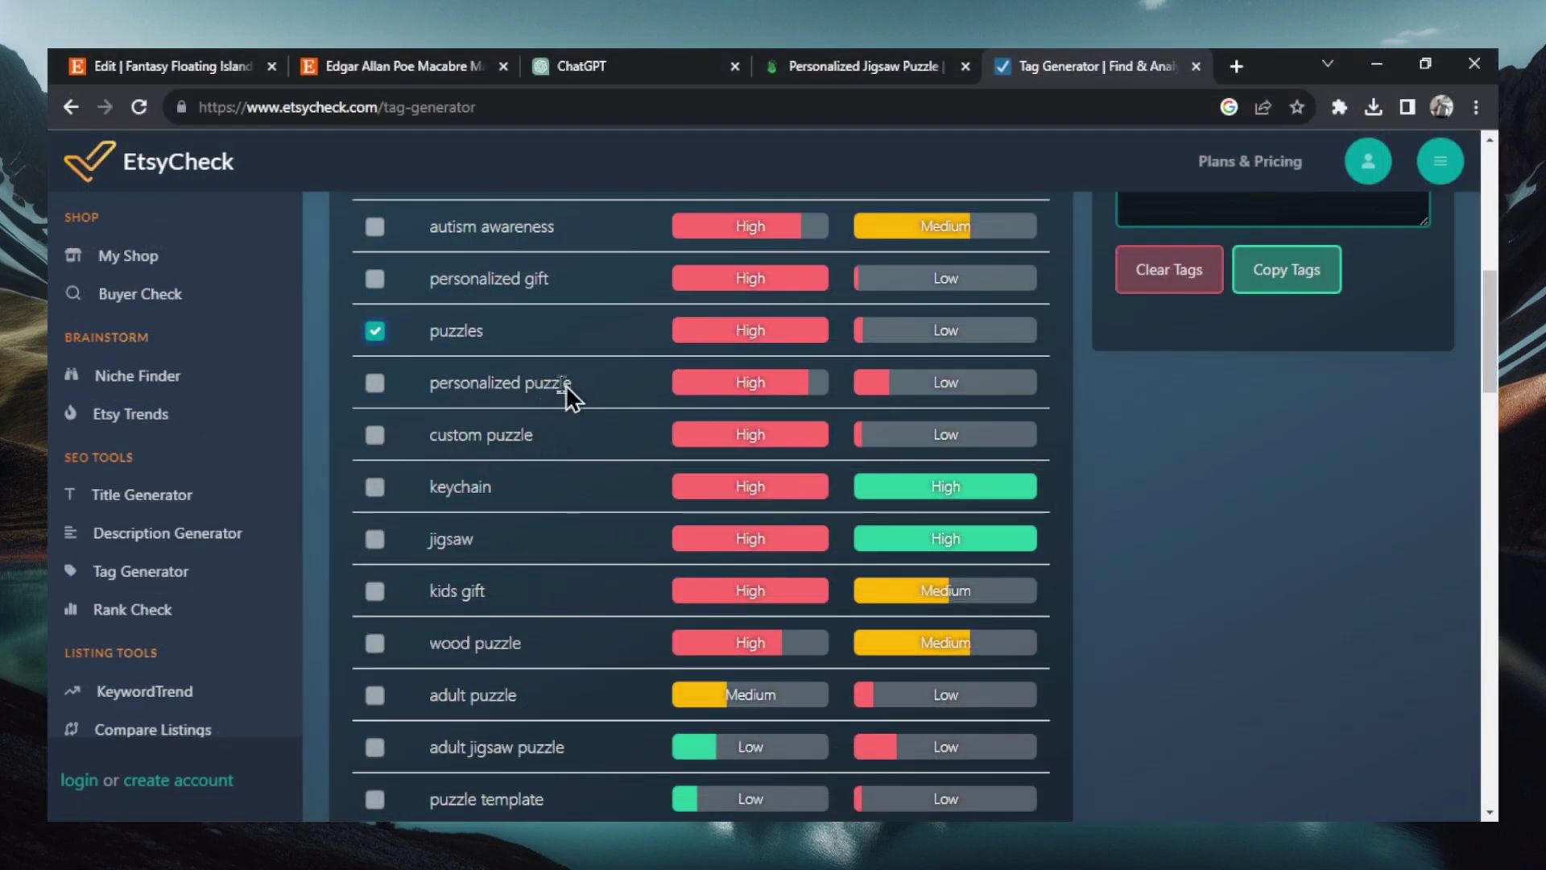
scroll(590, 395, "down", 1)
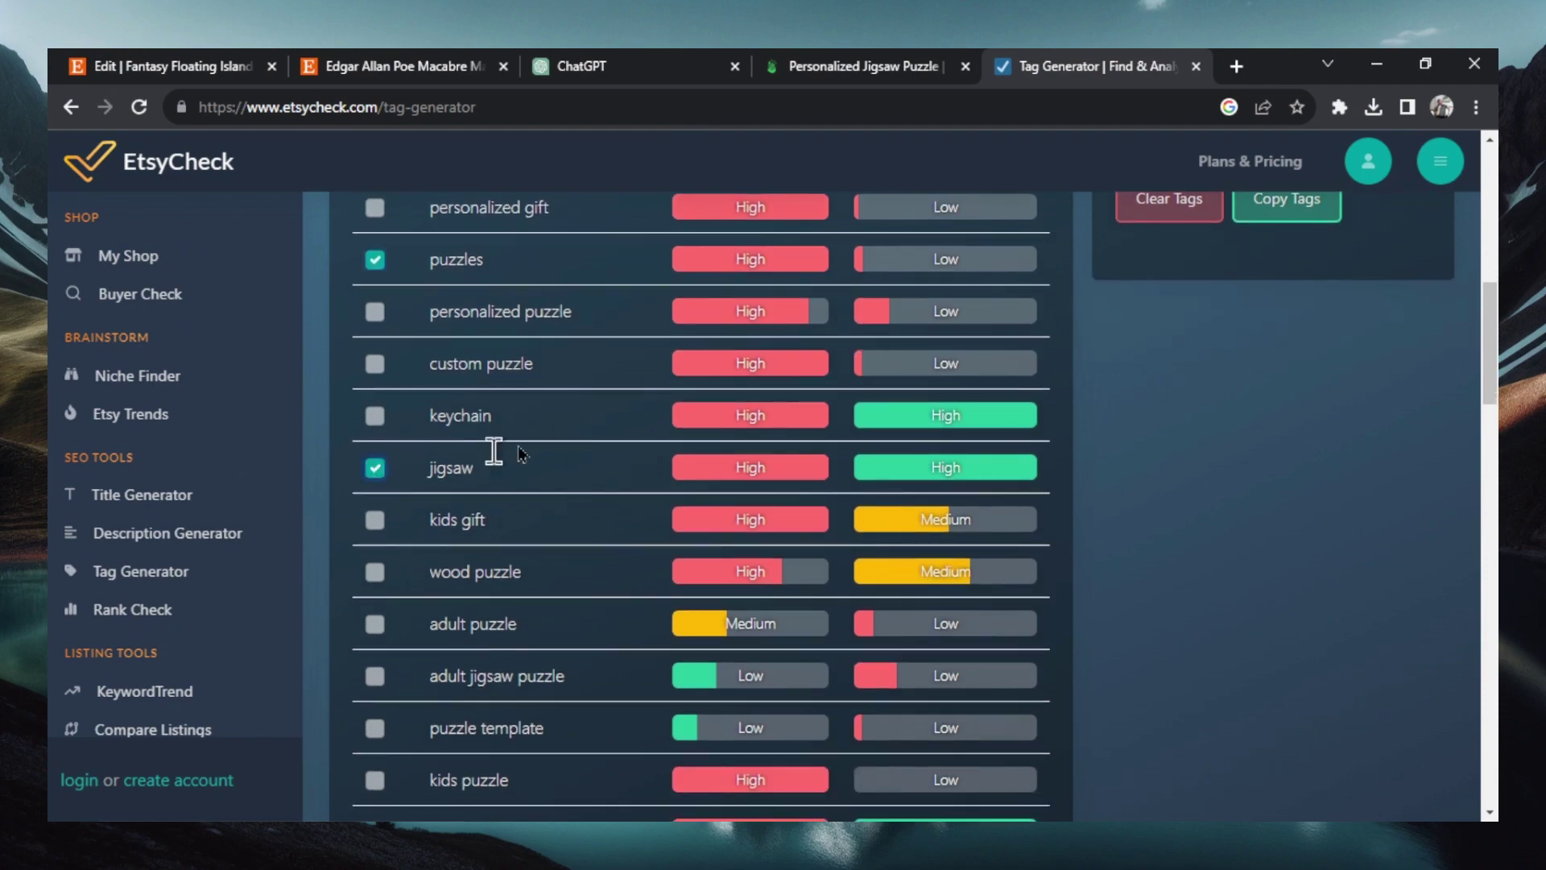
scroll(600, 439, "down", 1)
left_click(376, 502)
scroll(653, 456, "down", 2)
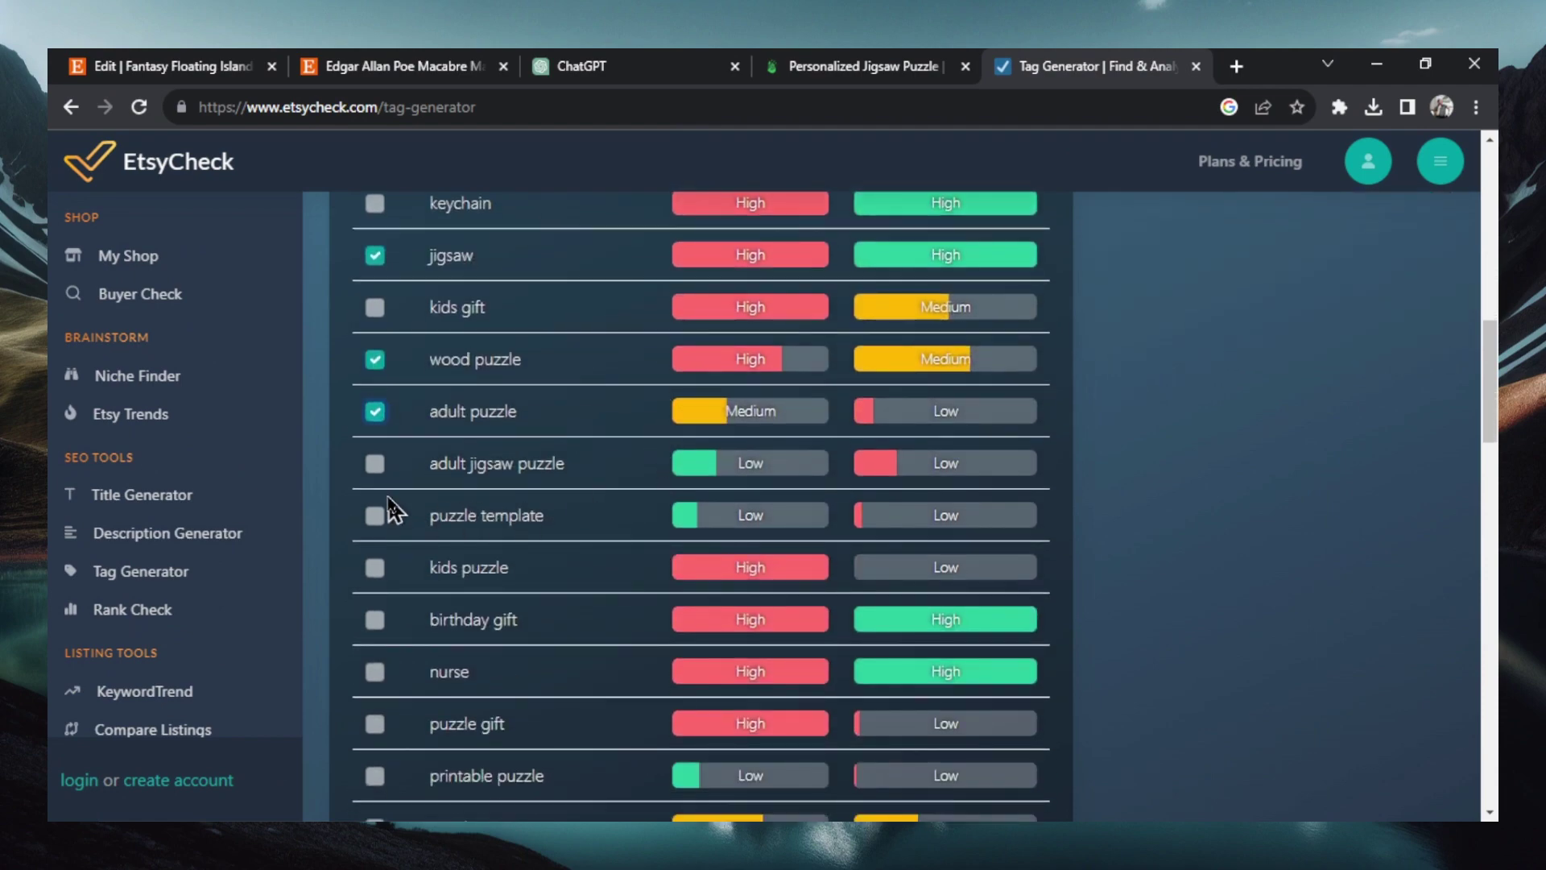
scroll(403, 467, "down", 4)
left_click(442, 438)
scroll(435, 431, "down", 10)
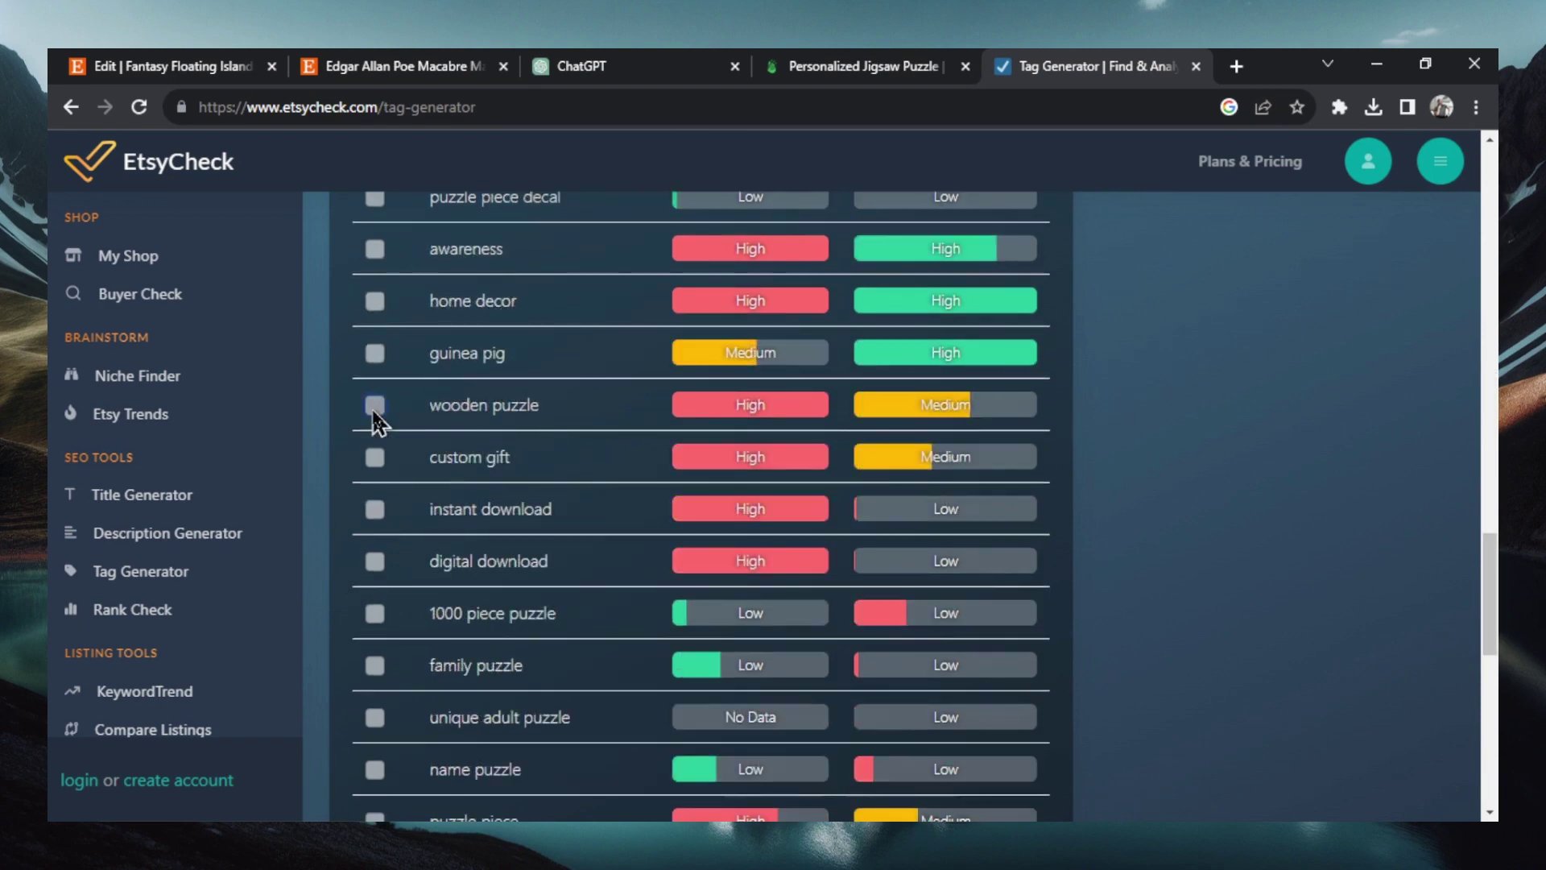
left_click(477, 399)
scroll(513, 420, "down", 1)
scroll(625, 459, "down", 3)
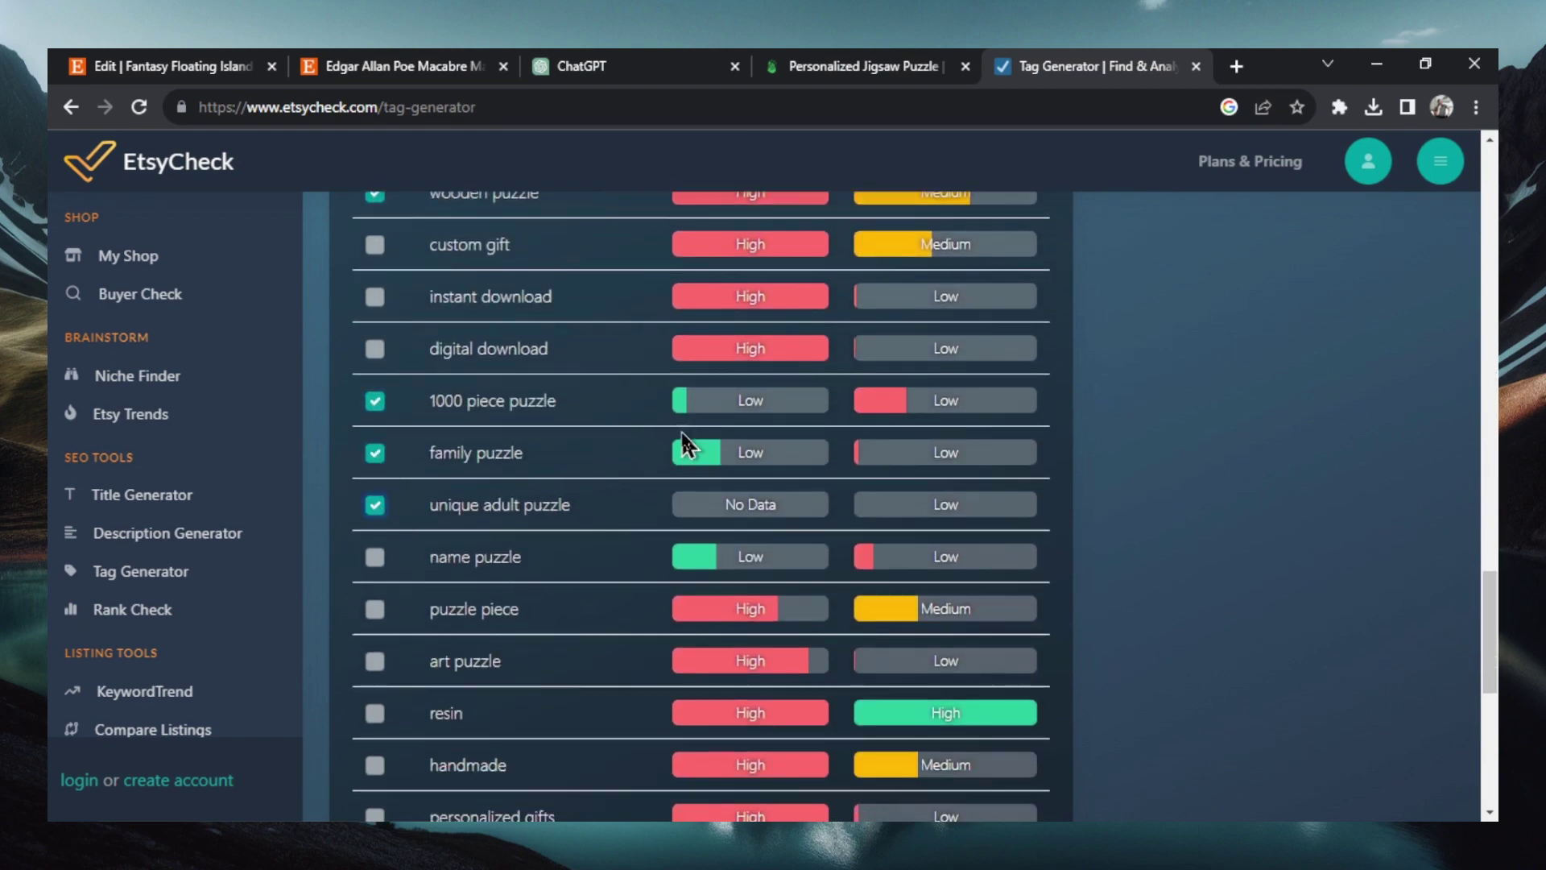
scroll(673, 438, "up", 20)
scroll(674, 438, "down", 2)
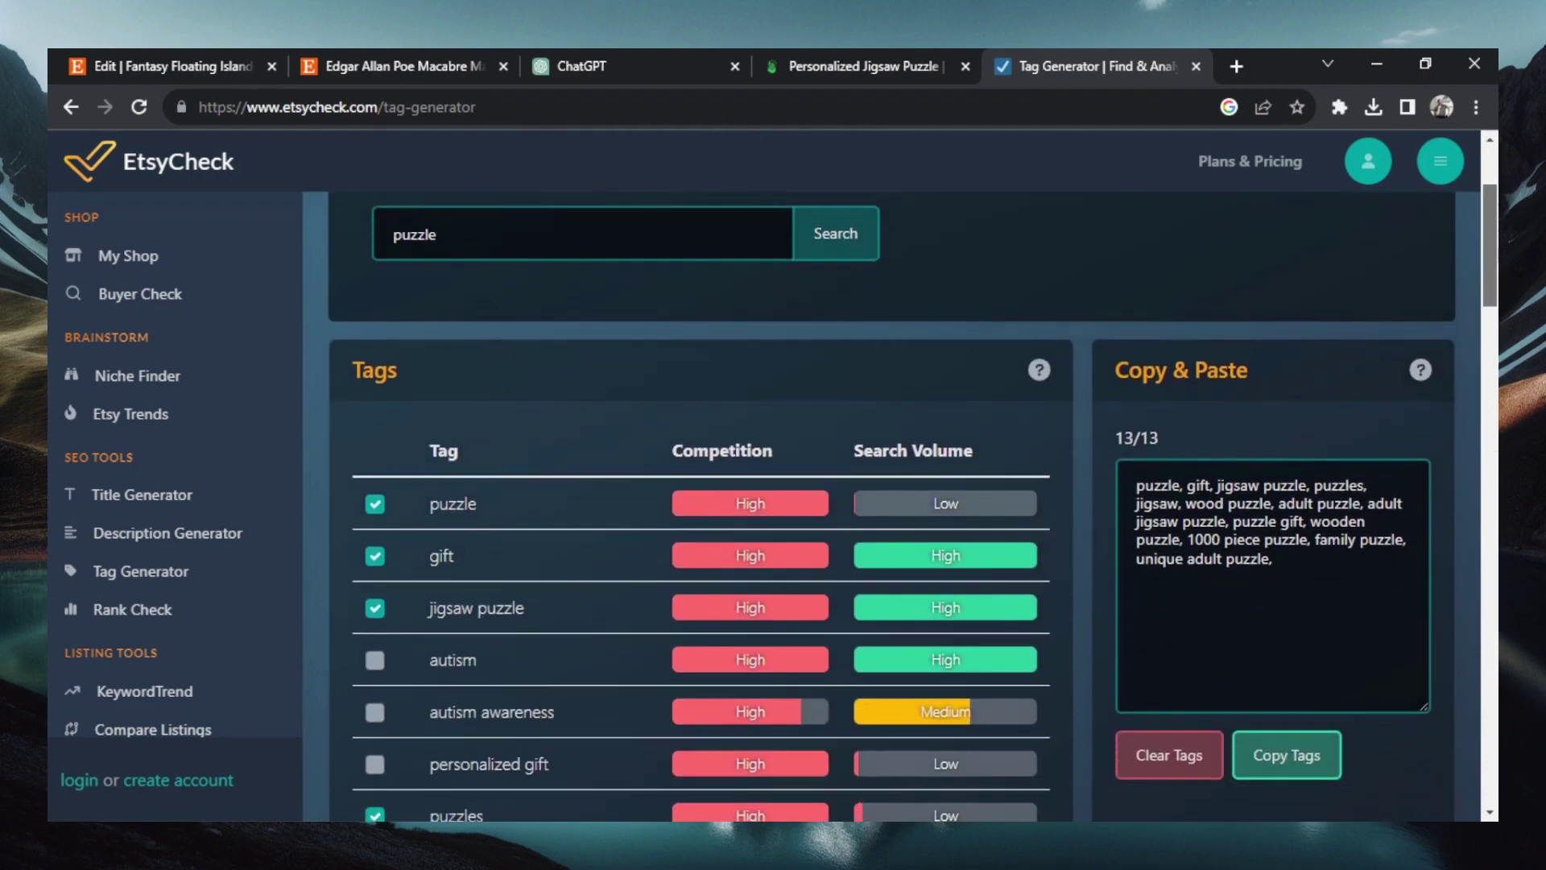
scroll(1311, 620, "down", 3)
Copy the 13 chosen tags and paste them into the Etsy listing's Tags field.
left_click(1307, 576)
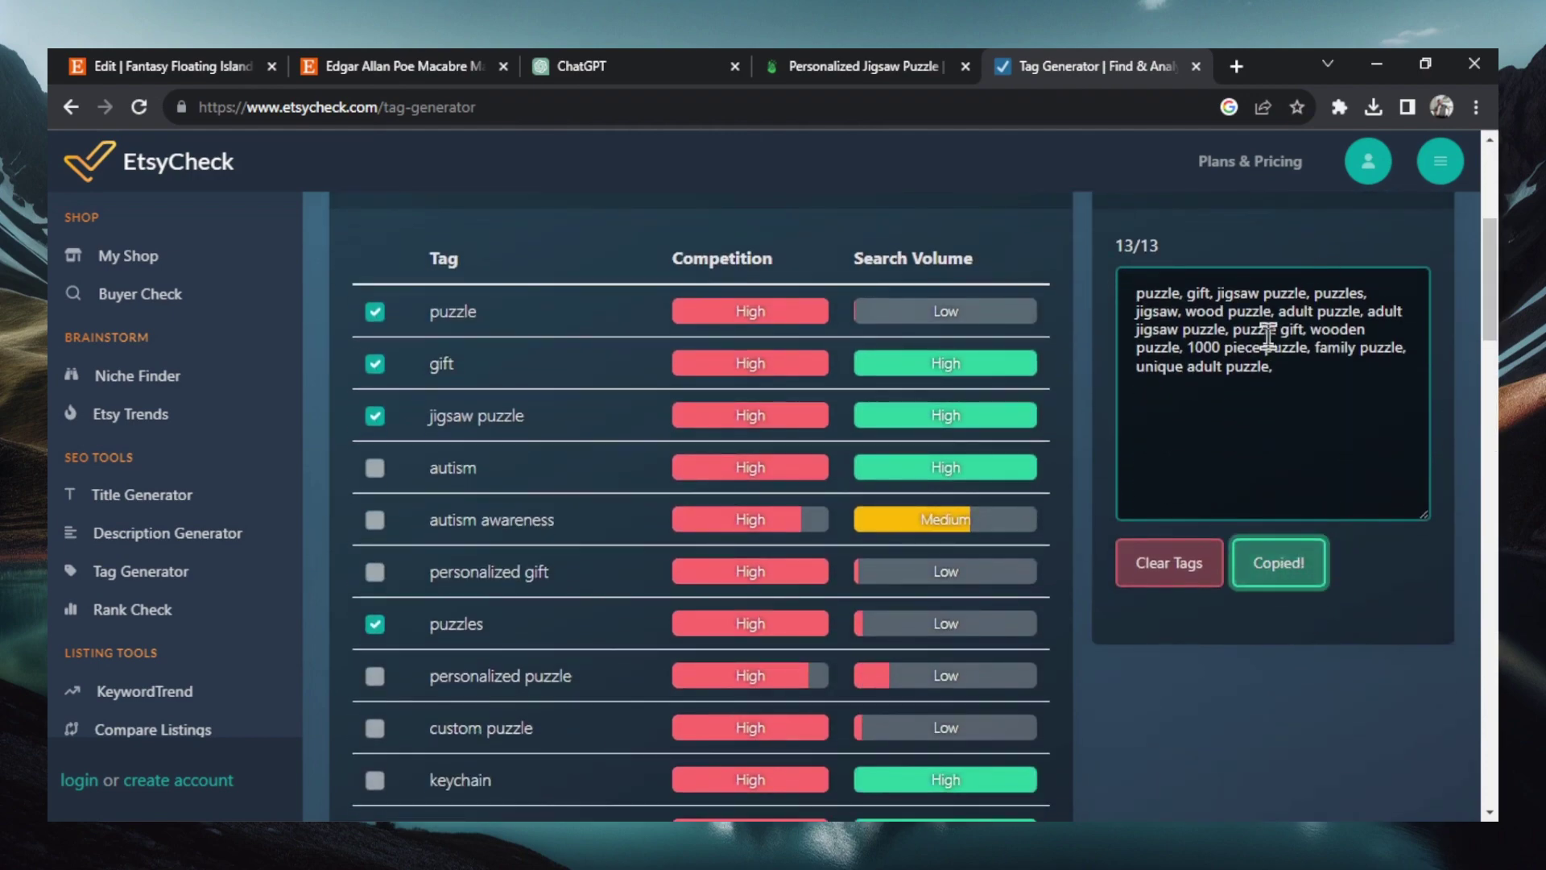
key("ctrl+1")
key("ctrl+v")
Add the 13 pasted tags to Fantasy Floating Islands and publish the listing changes.
left_click(923, 377)
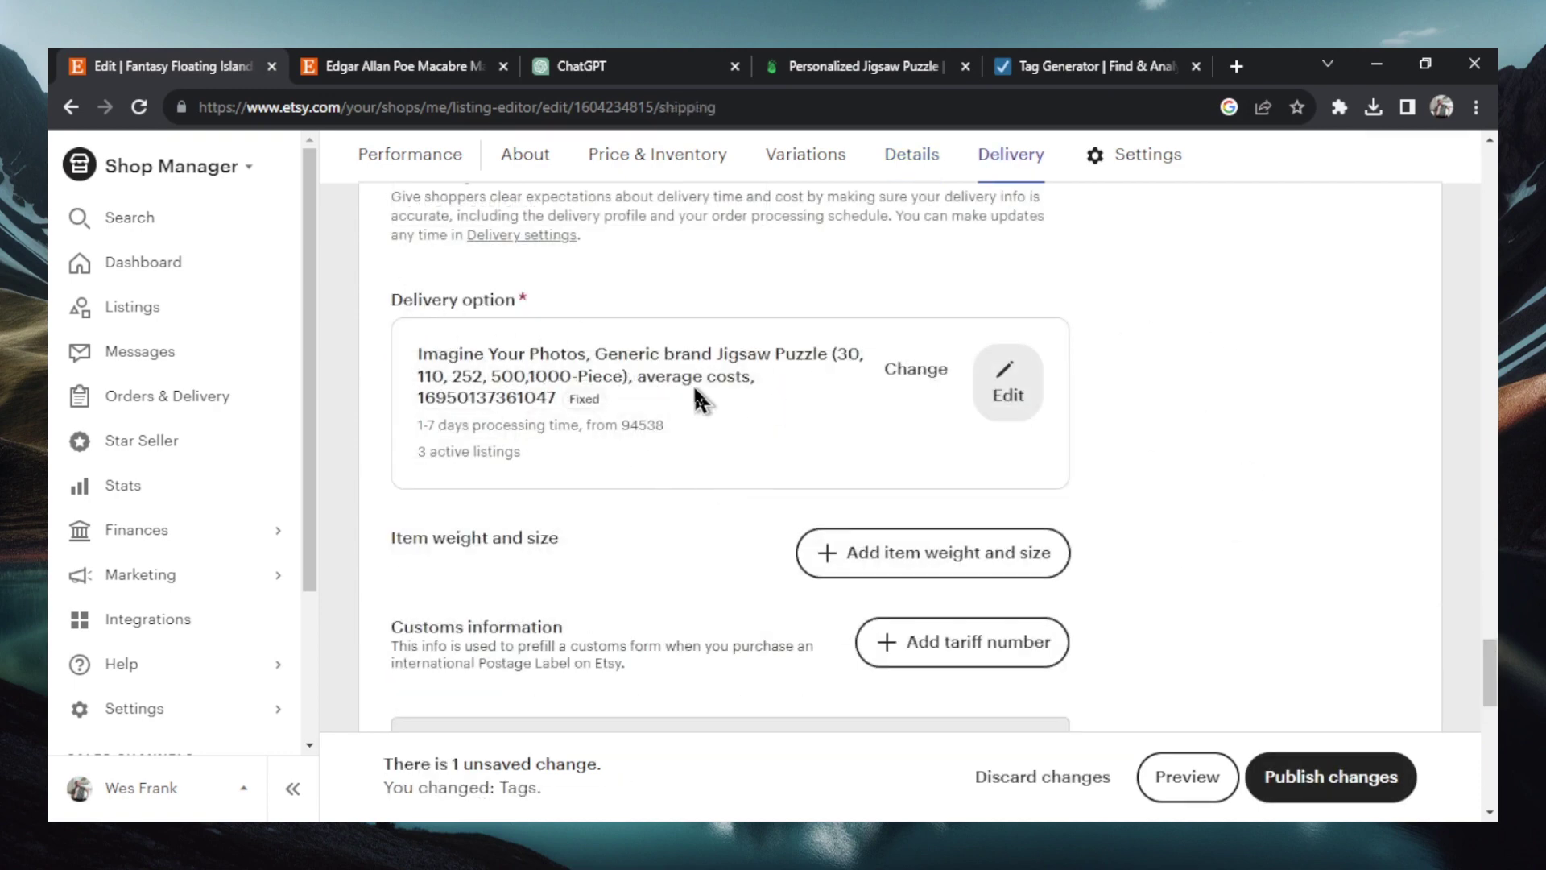
scroll(970, 483, "down", 5)
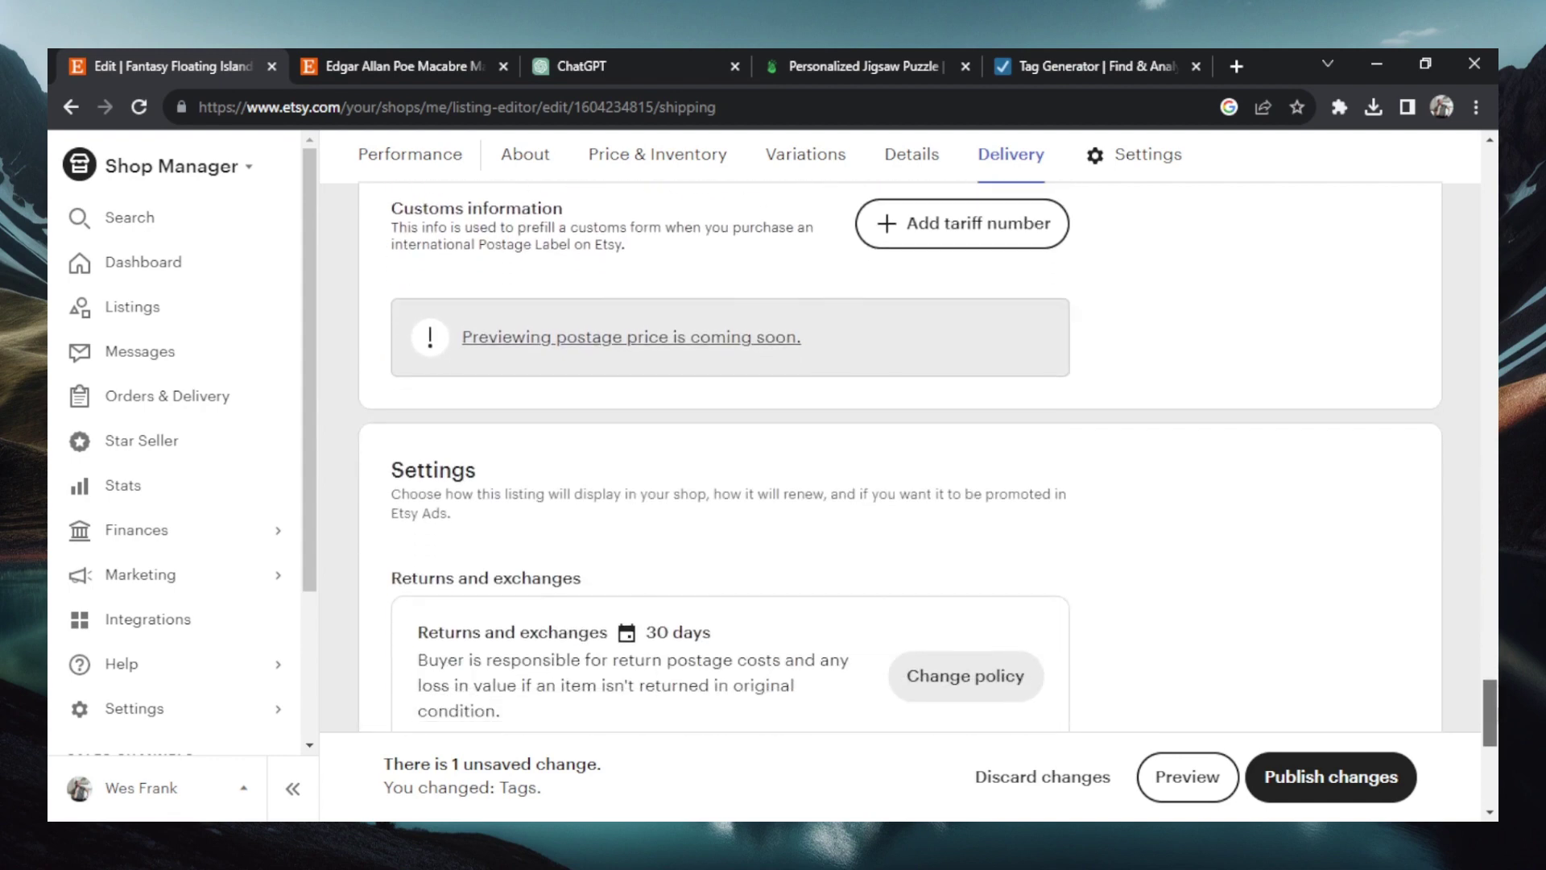
scroll(1226, 773, "down", 5)
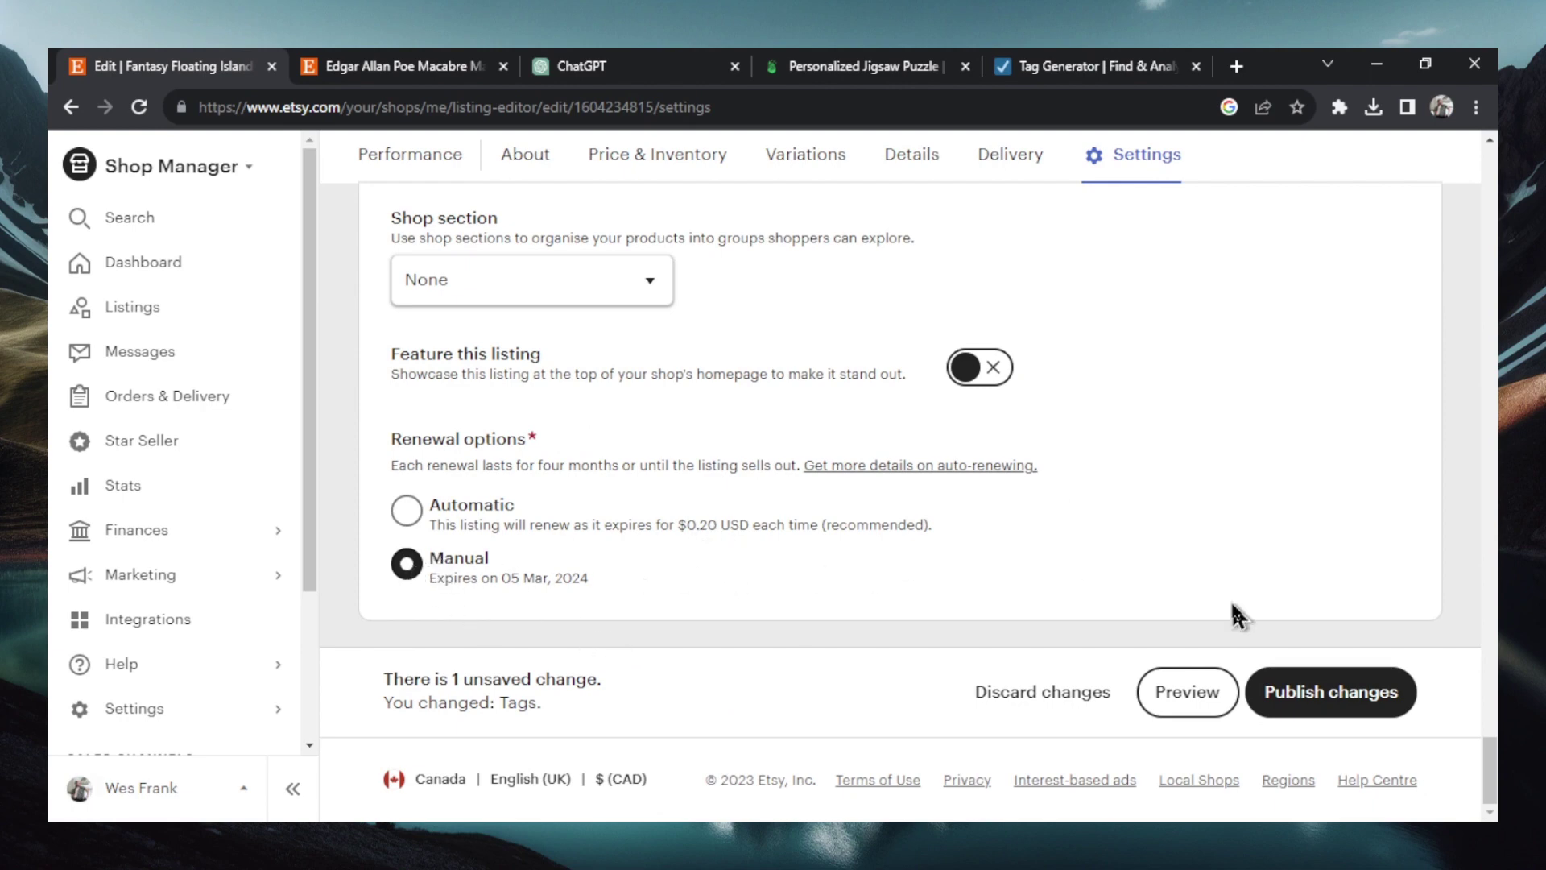
left_click(1367, 704)
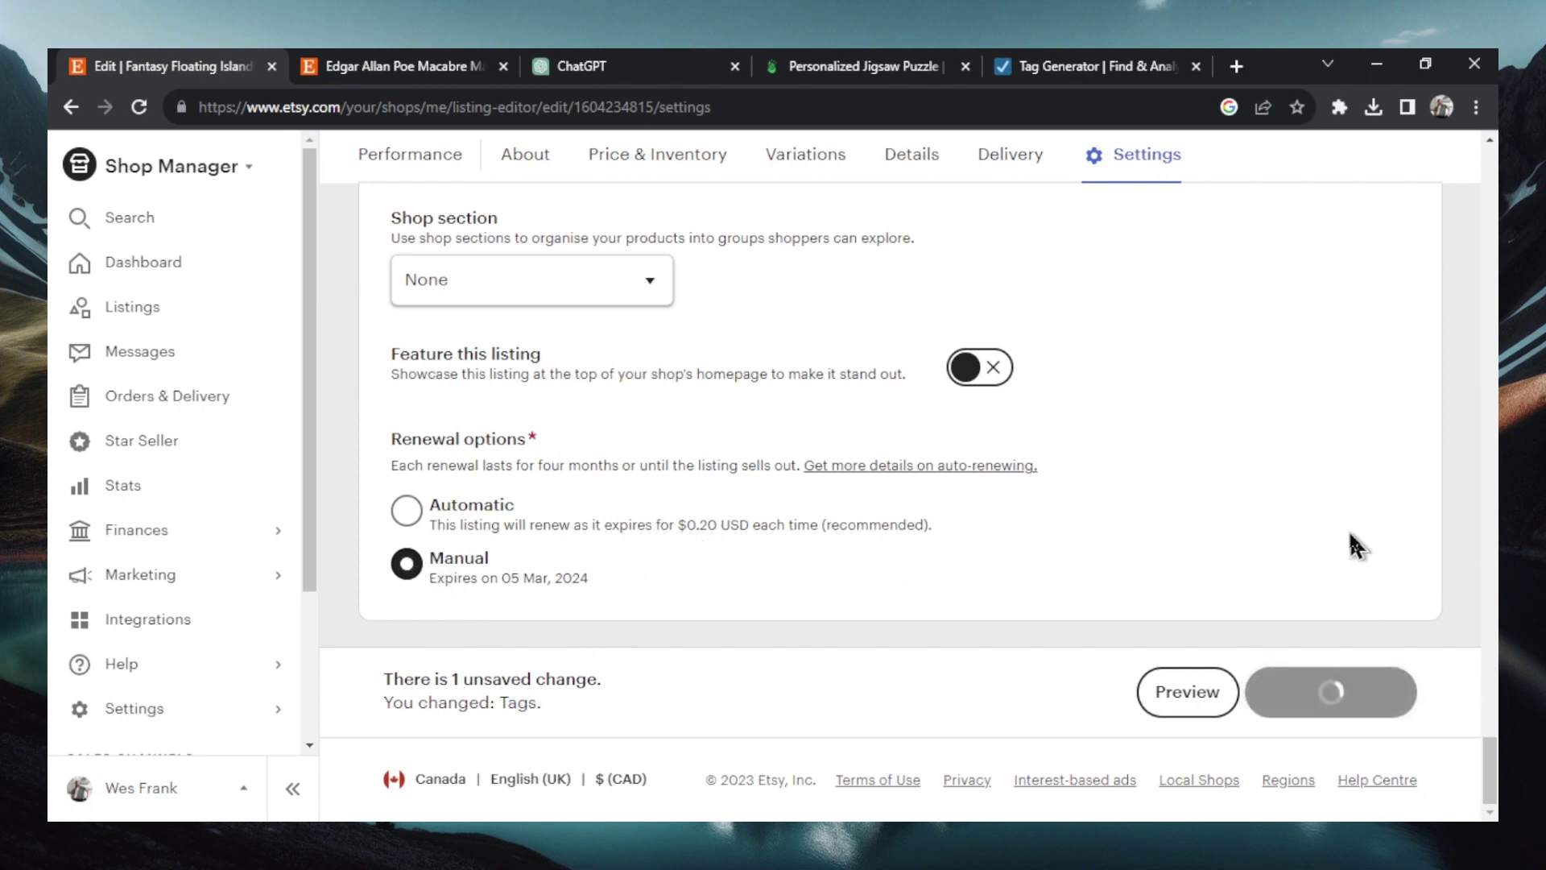